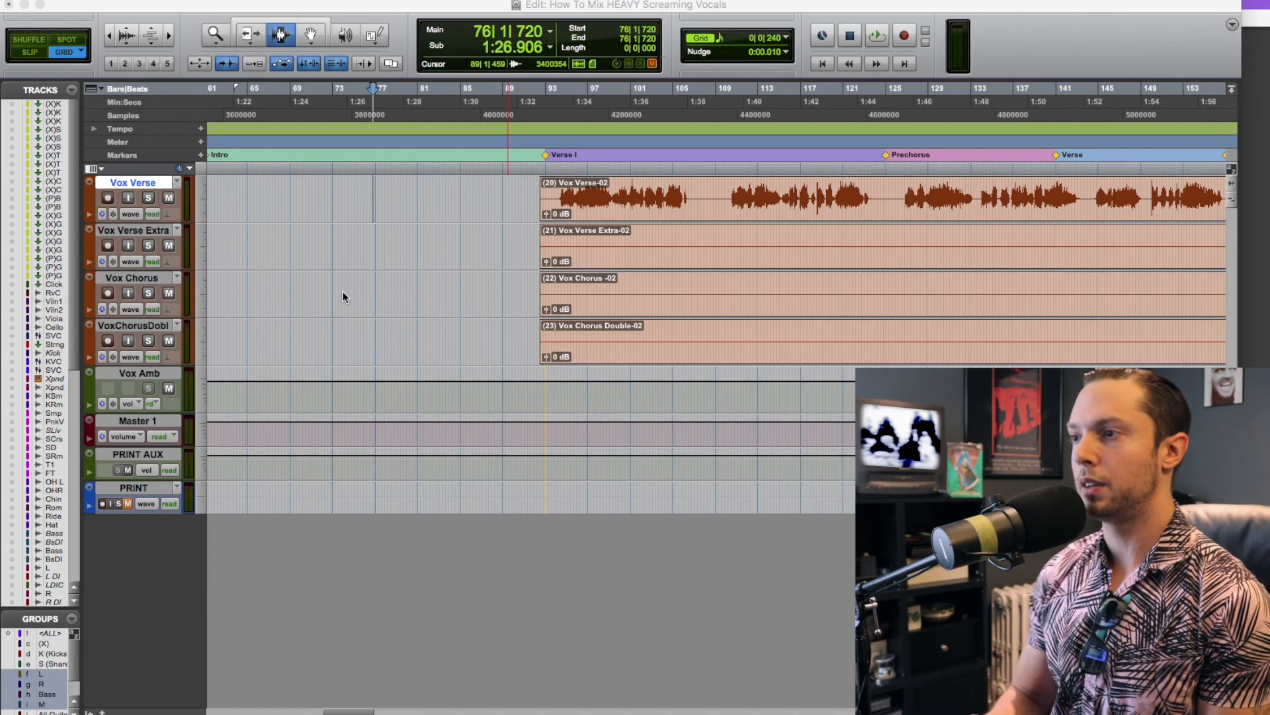
Play the song from 76|1|720 and listen to the processed vocals through the verses, prechoruses and Chorus 1
scroll(387, 184, "left", 3)
scroll(435, 186, "right", 2)
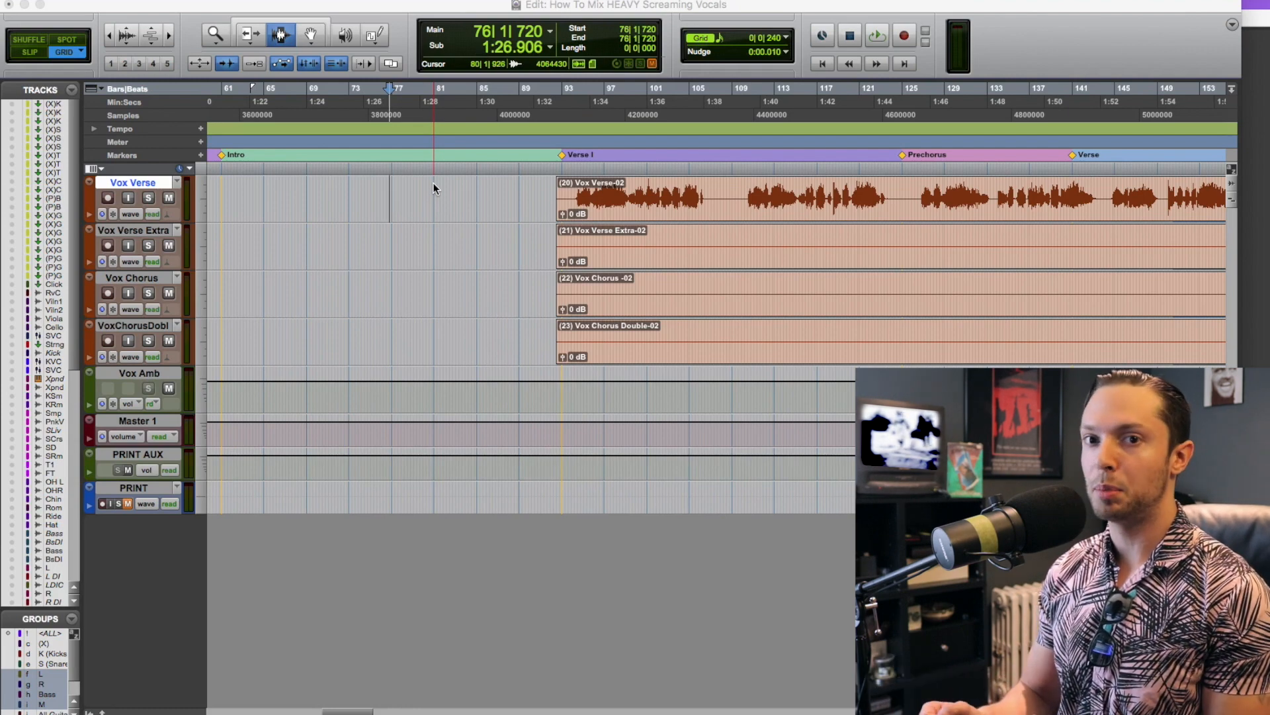
scroll(411, 197, "left", 1)
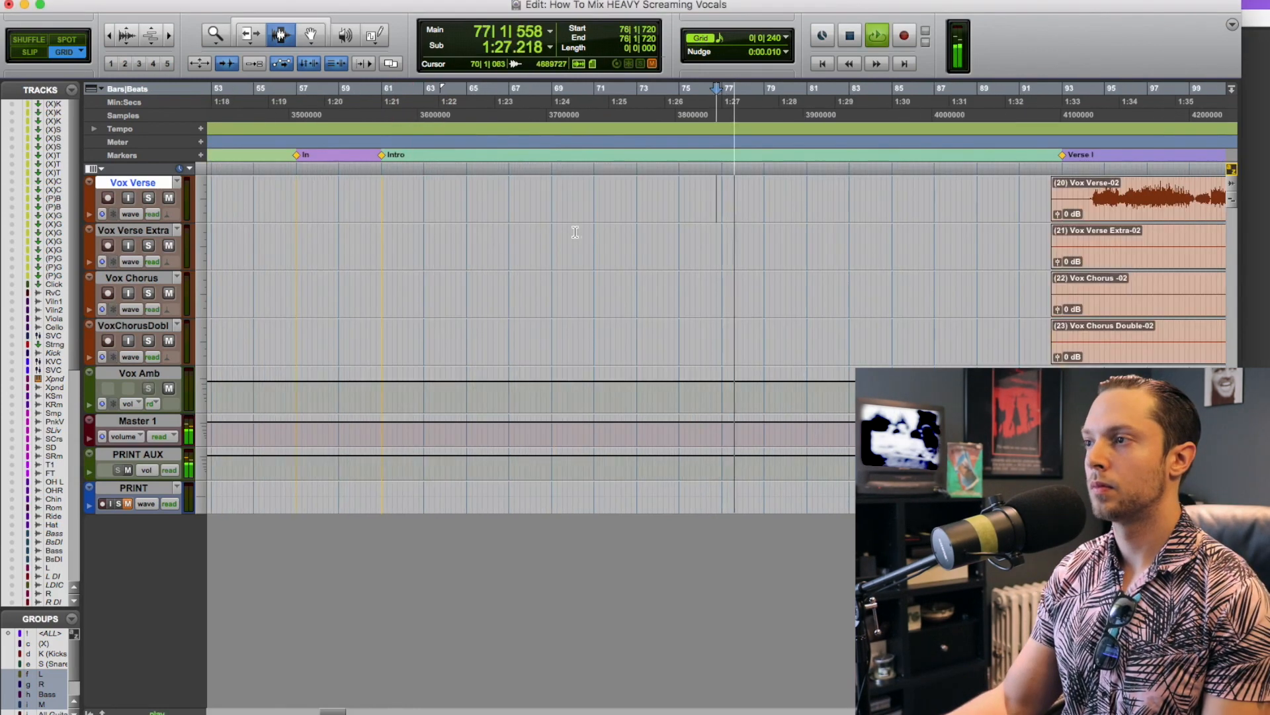
scroll(578, 231, "right", 5)
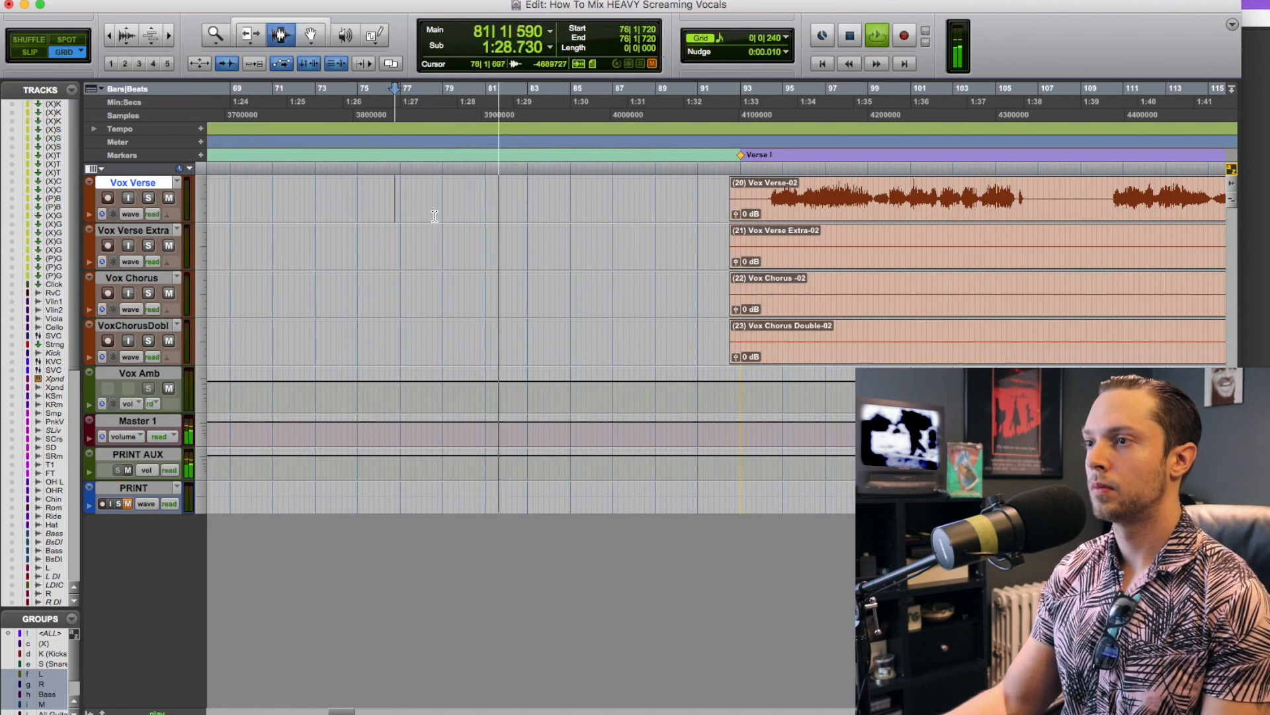
key("r")
scroll(436, 220, "right", 1)
key("r")
scroll(499, 219, "right", 6)
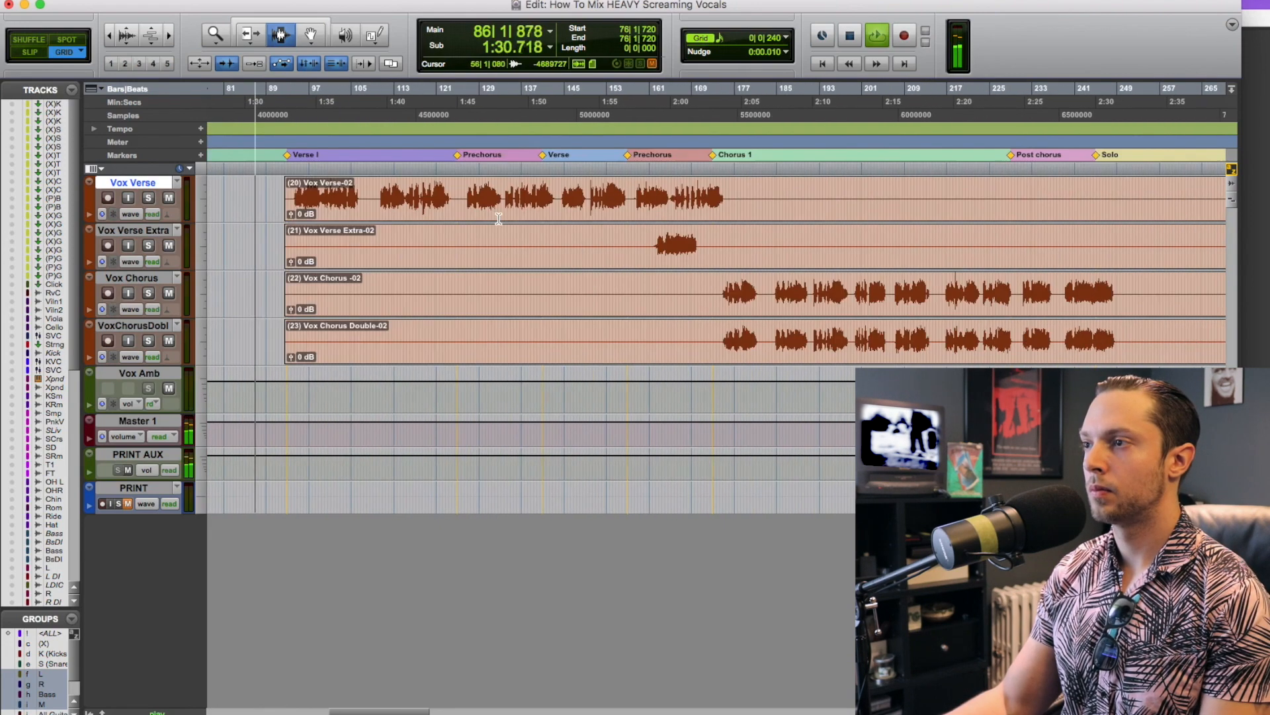
scroll(499, 219, "left", 2)
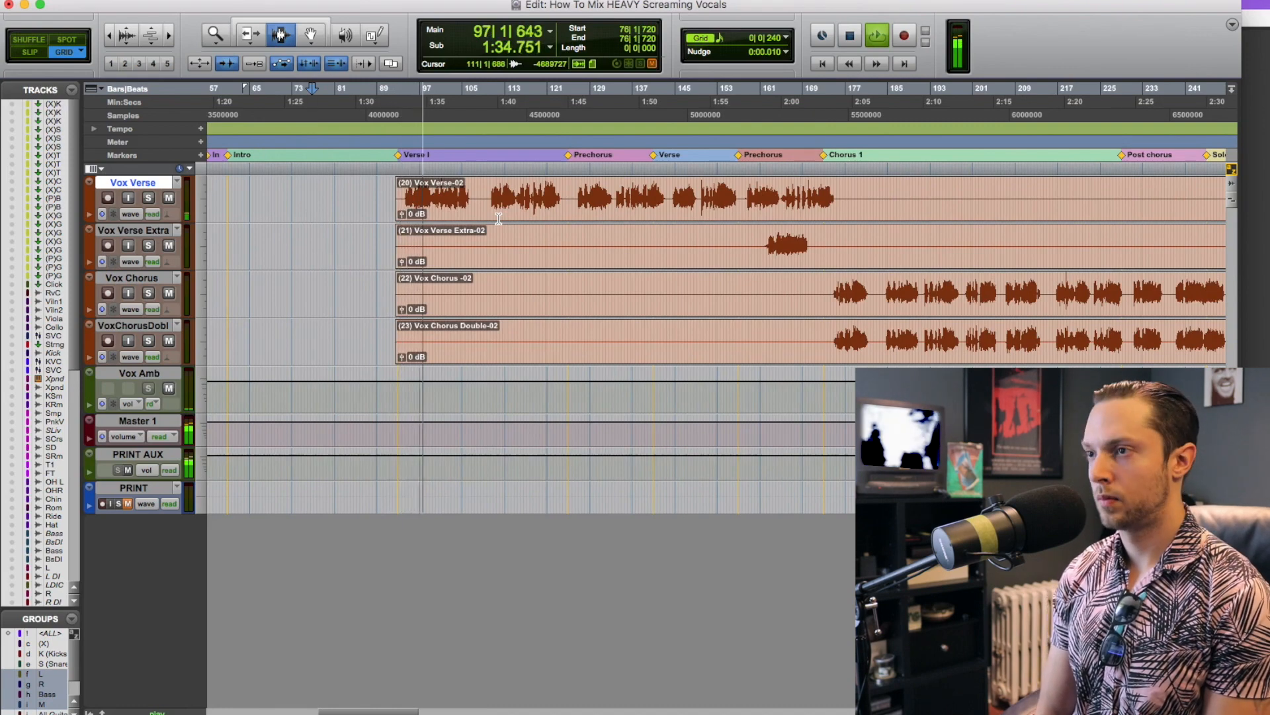
key("r")
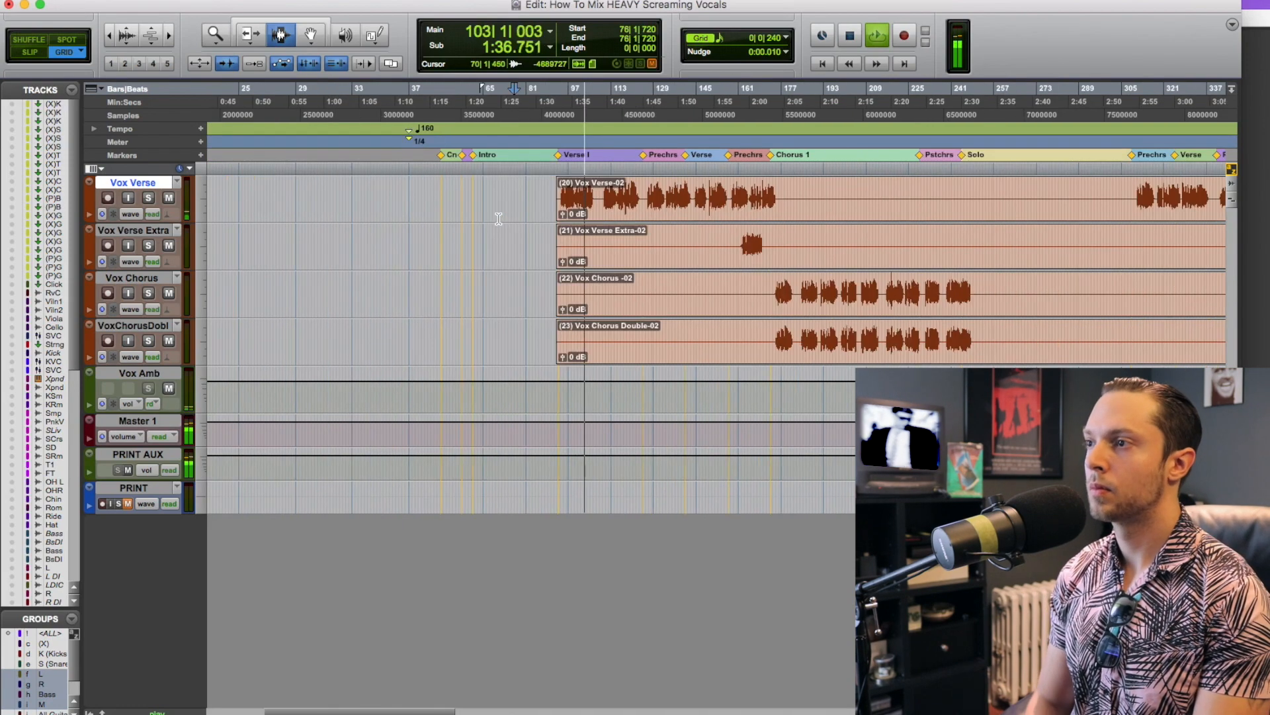
scroll(552, 245, "right", 5)
scroll(552, 246, "left", 4)
scroll(552, 245, "right", 1)
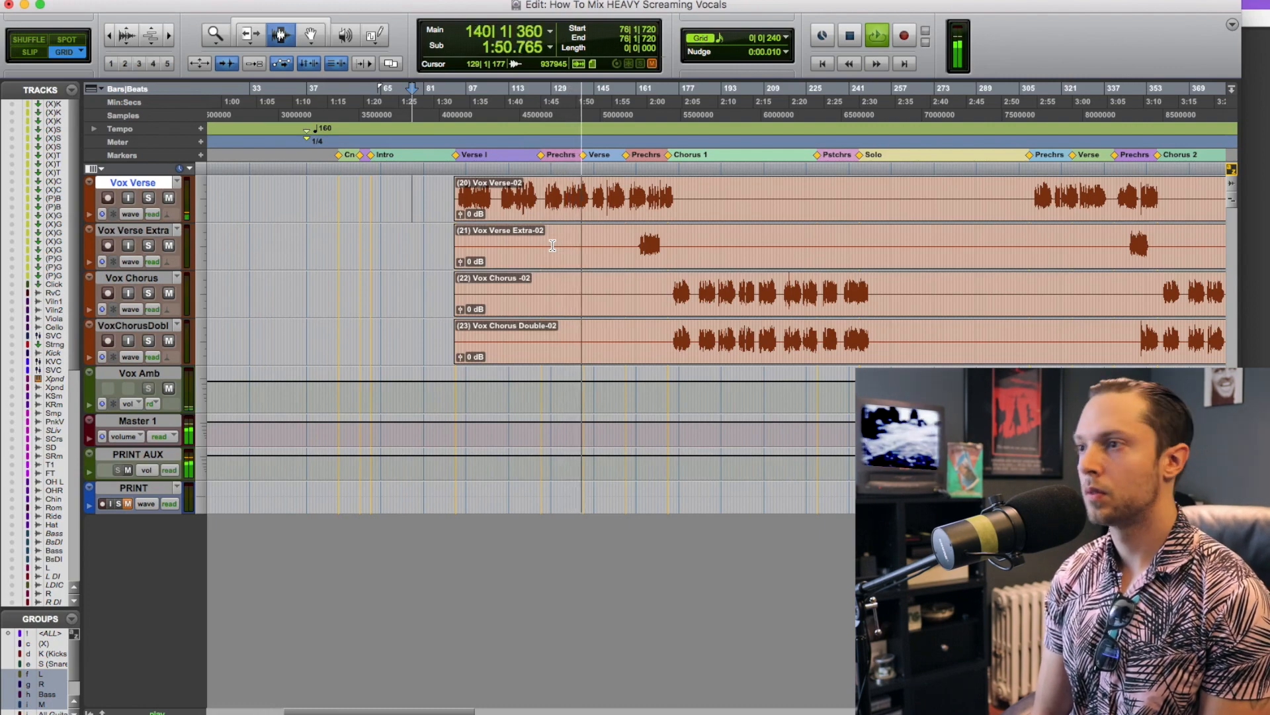
scroll(554, 227, "right", 4)
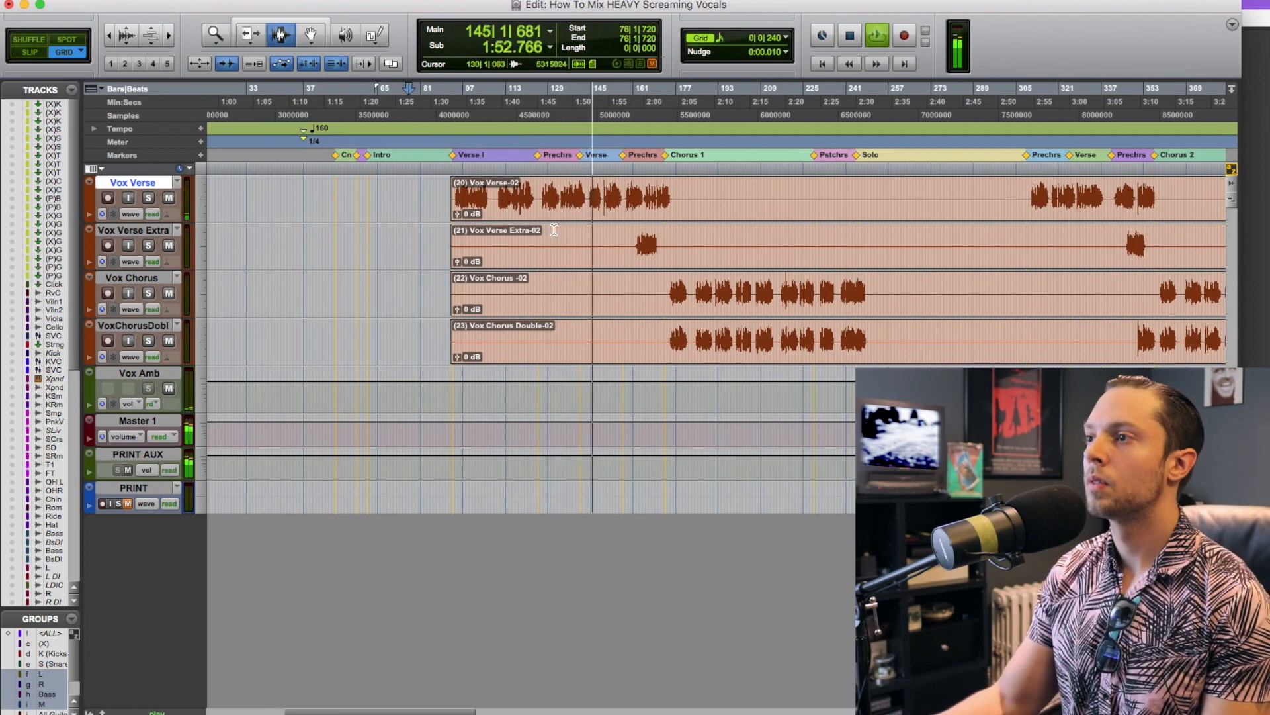
scroll(543, 227, "right", 7)
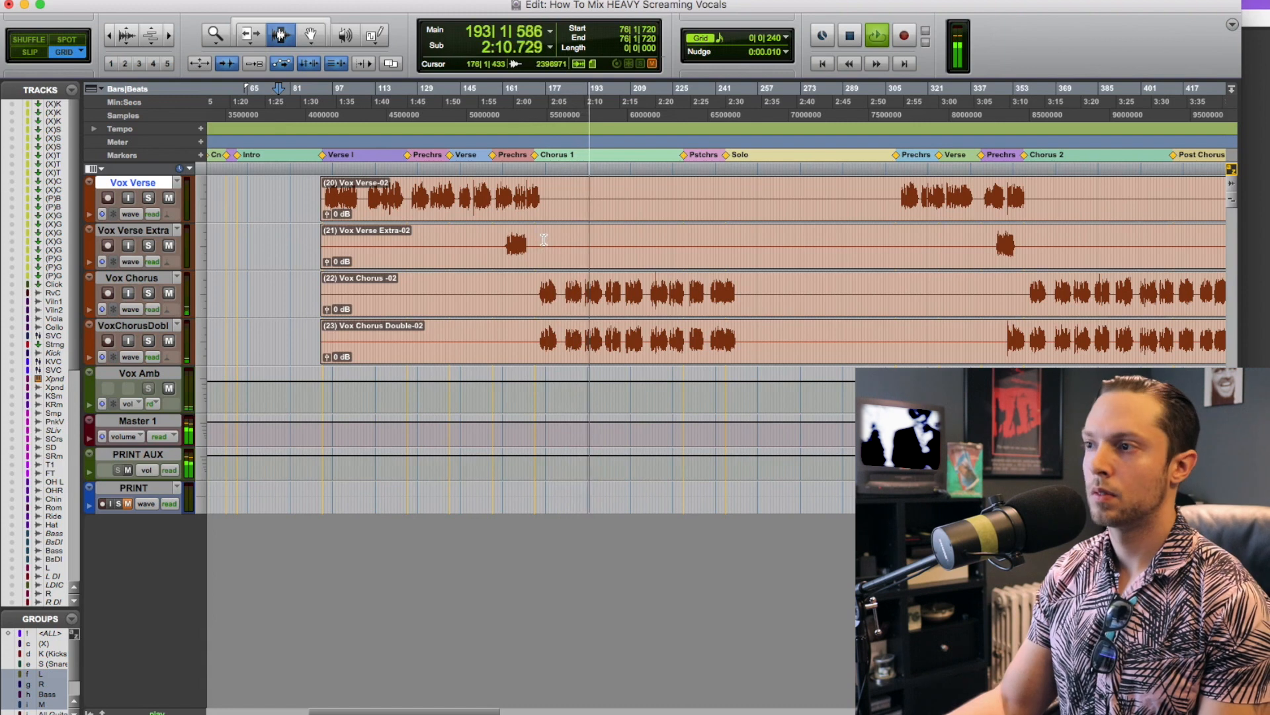
scroll(522, 237, "right", 1)
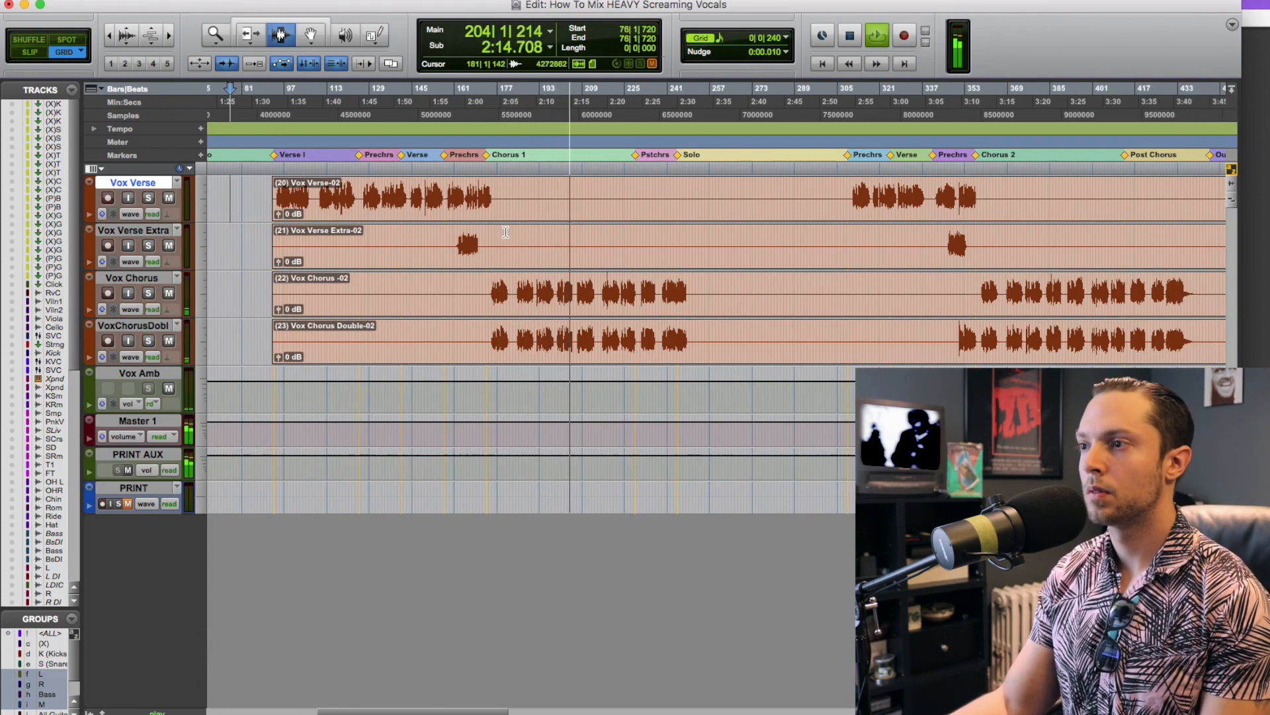
key("space")
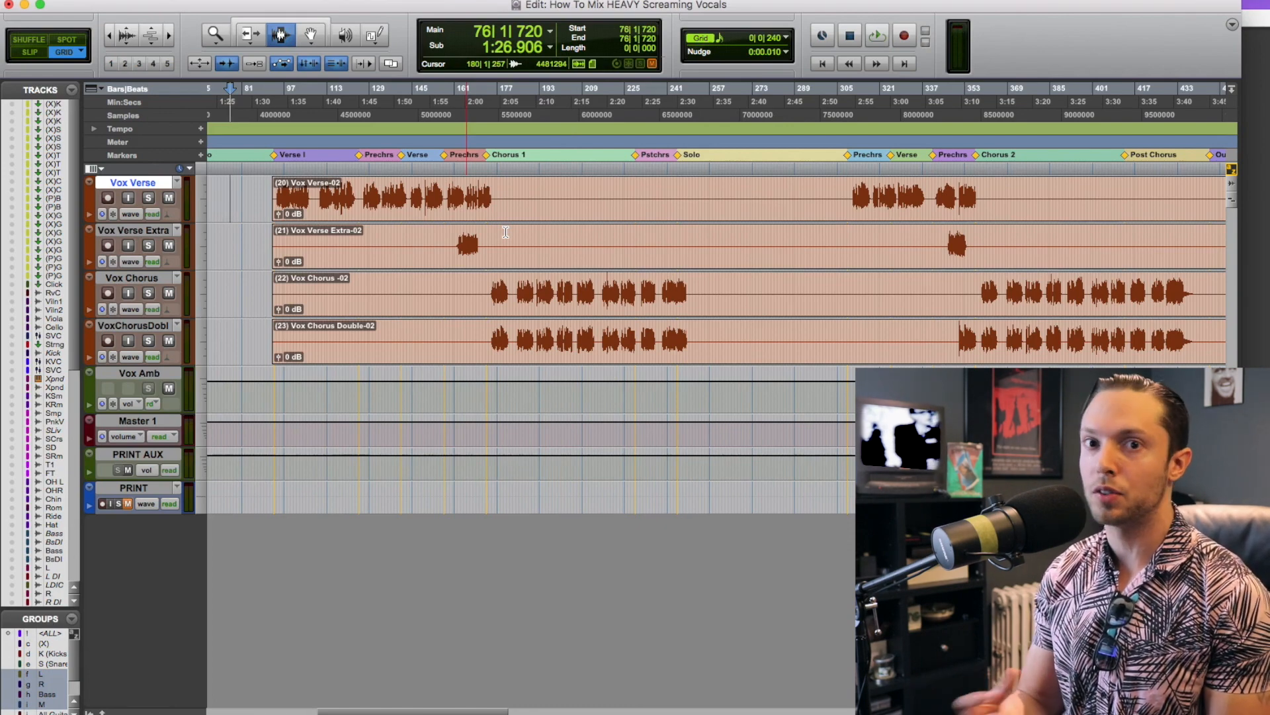
Select the opening phrases of Verse I on the Vox Verse track, from 93|1|480 to 115|1|720
scroll(397, 205, "left", 2)
left_click(350, 197)
key("t")
key("t")
scroll(566, 193, "right", 4)
scroll(537, 193, "right", 4)
left_click_drag(398, 197, 523, 199)
left_click(536, 194)
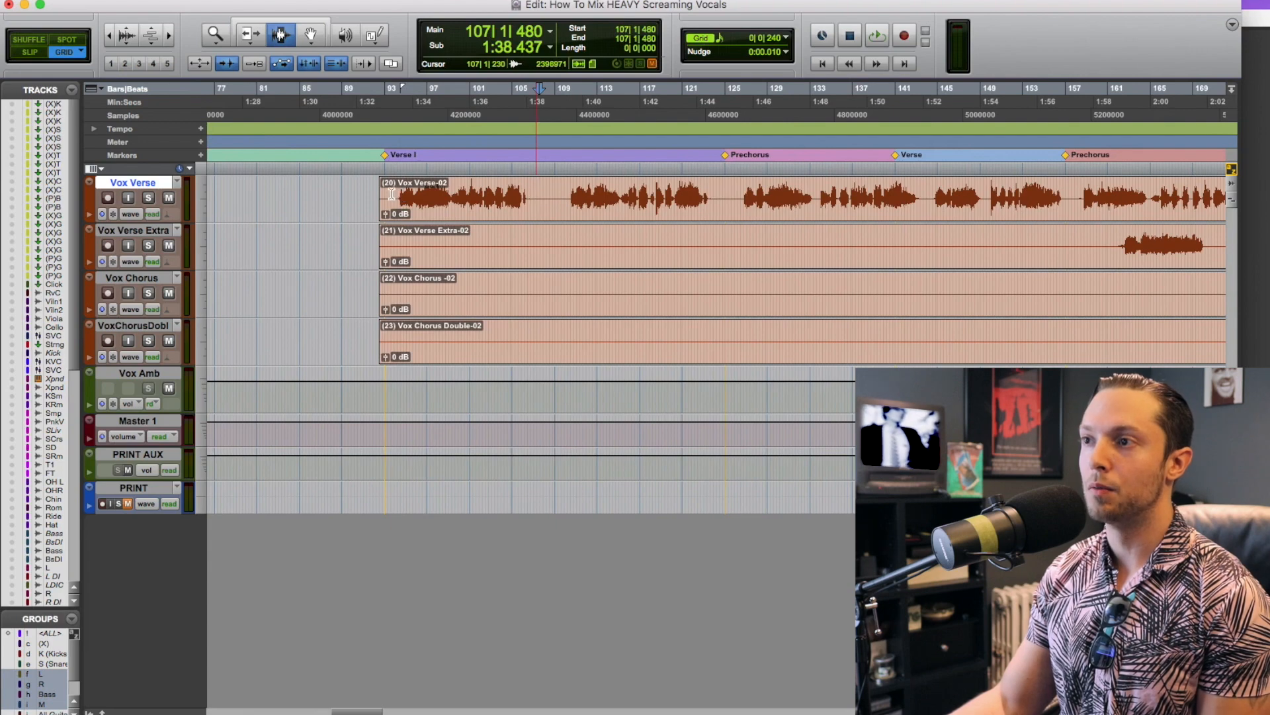
left_click_drag(392, 194, 627, 196)
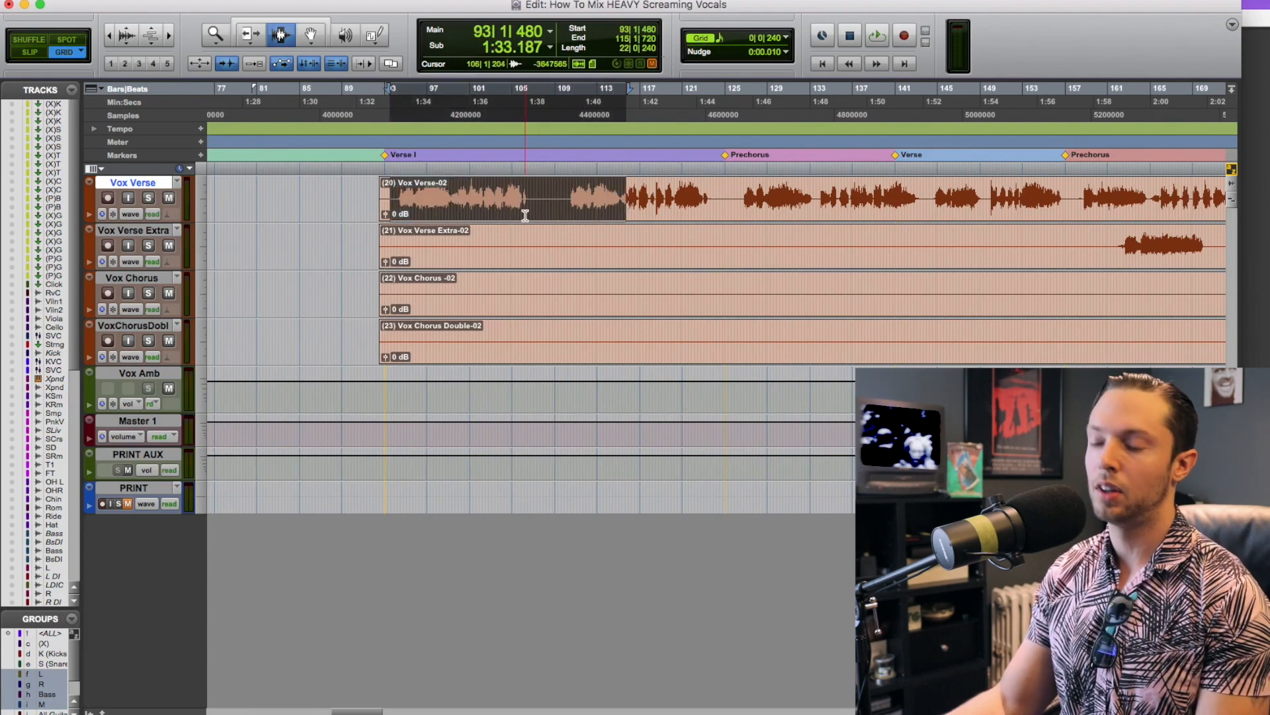
Examine the remaining Vox Verse phrases across the prechorus and second verse up to Chorus 1
scroll(525, 215, "right", 3)
scroll(524, 215, "right", 5)
scroll(516, 214, "left", 5)
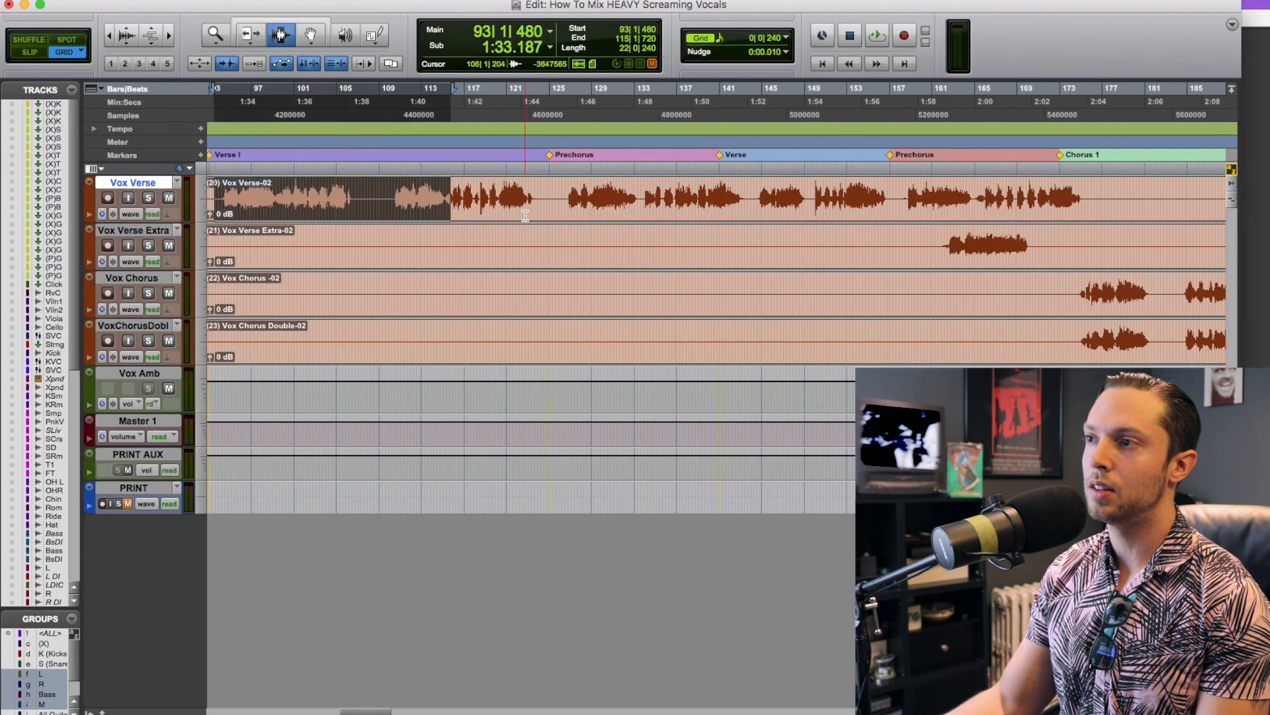
scroll(514, 213, "right", 1)
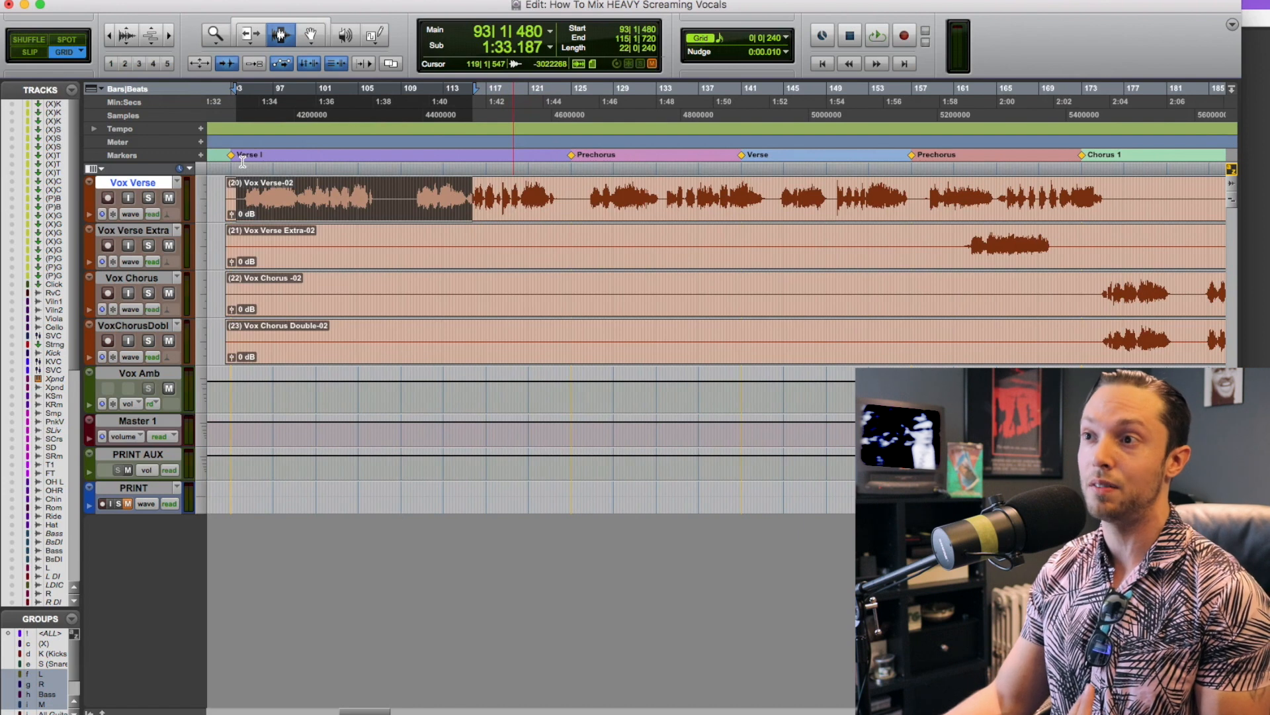
scroll(729, 161, "right", 3)
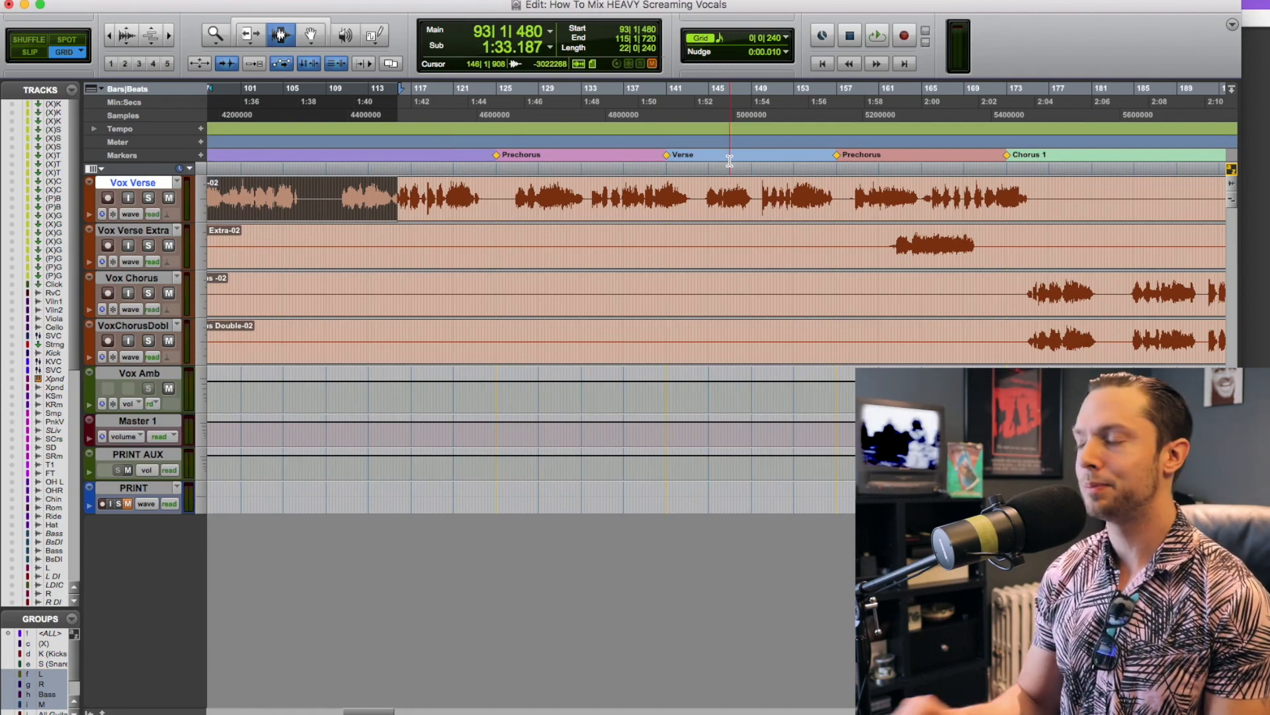
scroll(729, 160, "right", 3)
scroll(695, 197, "right", 3)
scroll(698, 199, "left", 3)
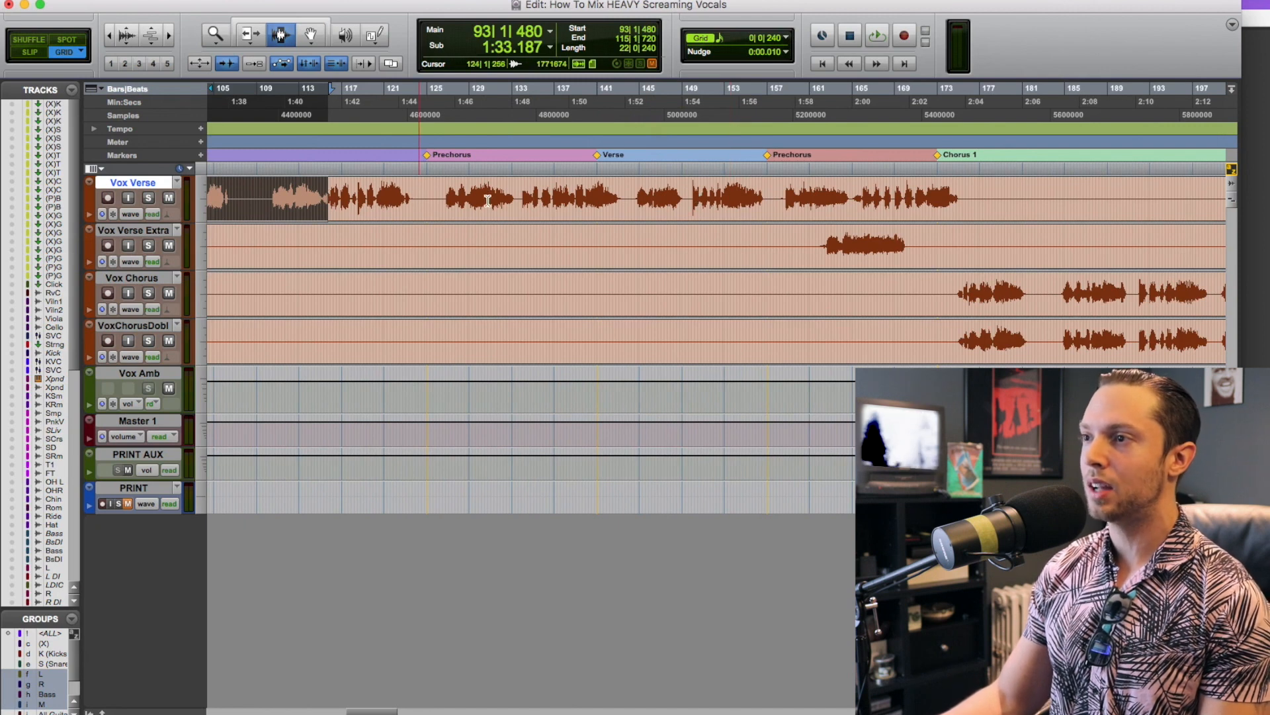
Select the extra vocal phrase before Chorus 1 on the Vox Verse Extra track, from 160|1|480 to 171|1|240
left_click(799, 229)
scroll(728, 238, "right", 5)
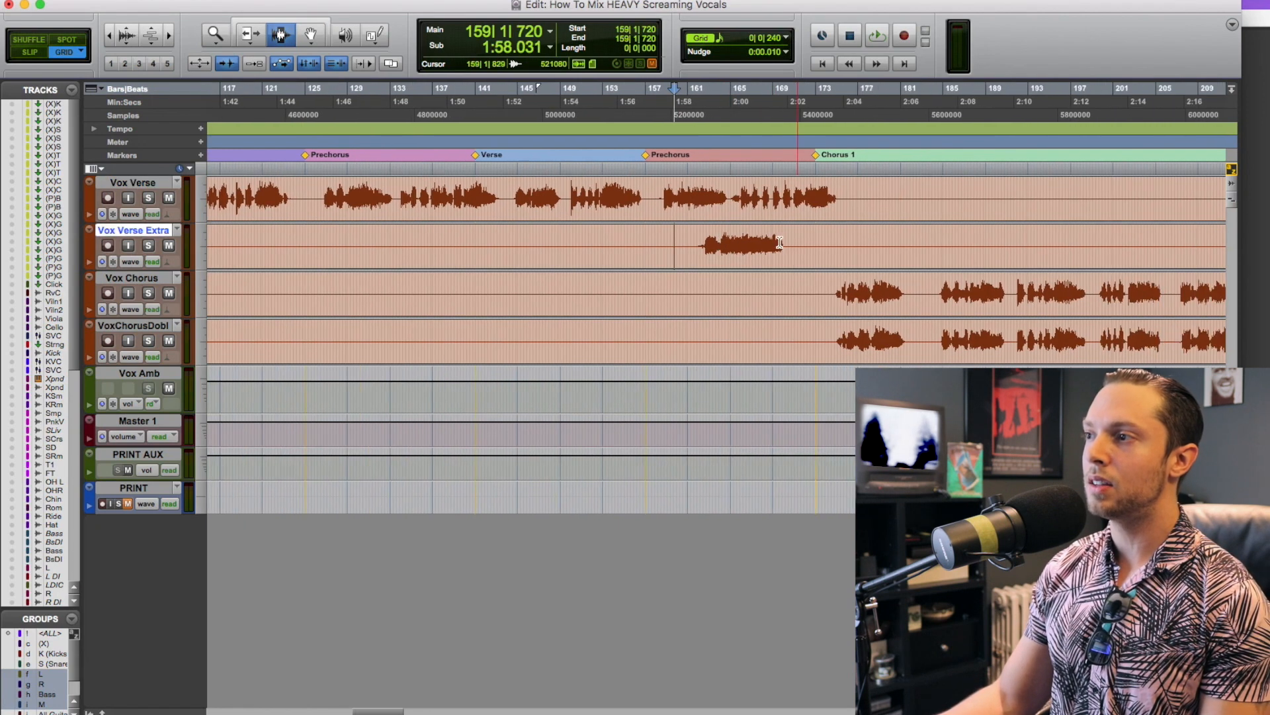
left_click_drag(689, 238, 795, 244)
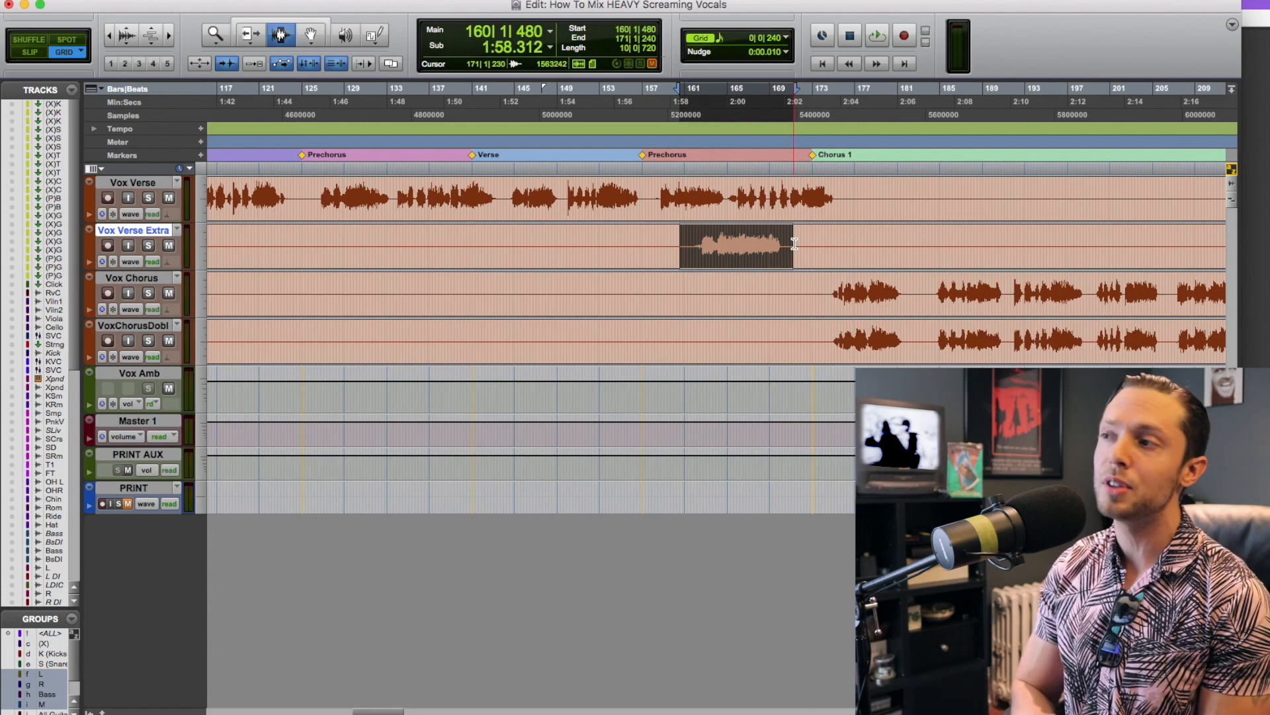
scroll(621, 266, "right", 5)
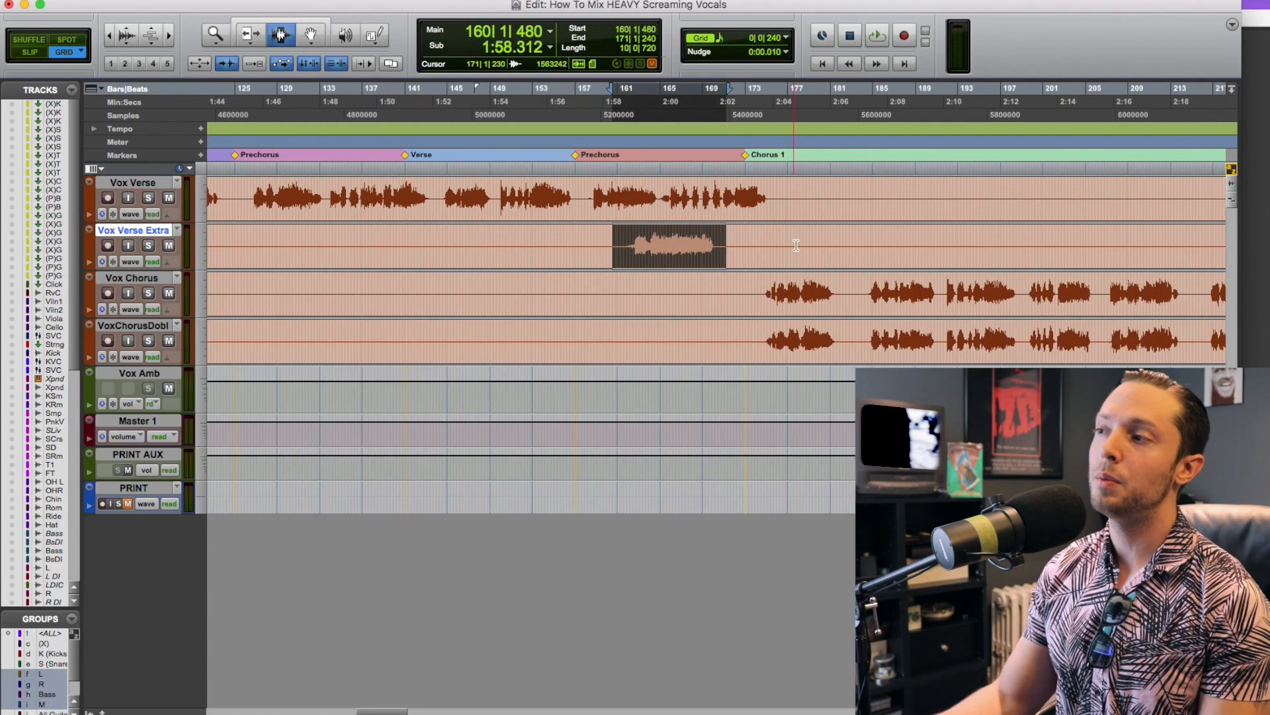
Place the edit cursor at 173|1|720 on the Vox Chorus track and show all the vocal clips across the whole song
scroll(595, 319, "right", 2)
left_click(633, 295)
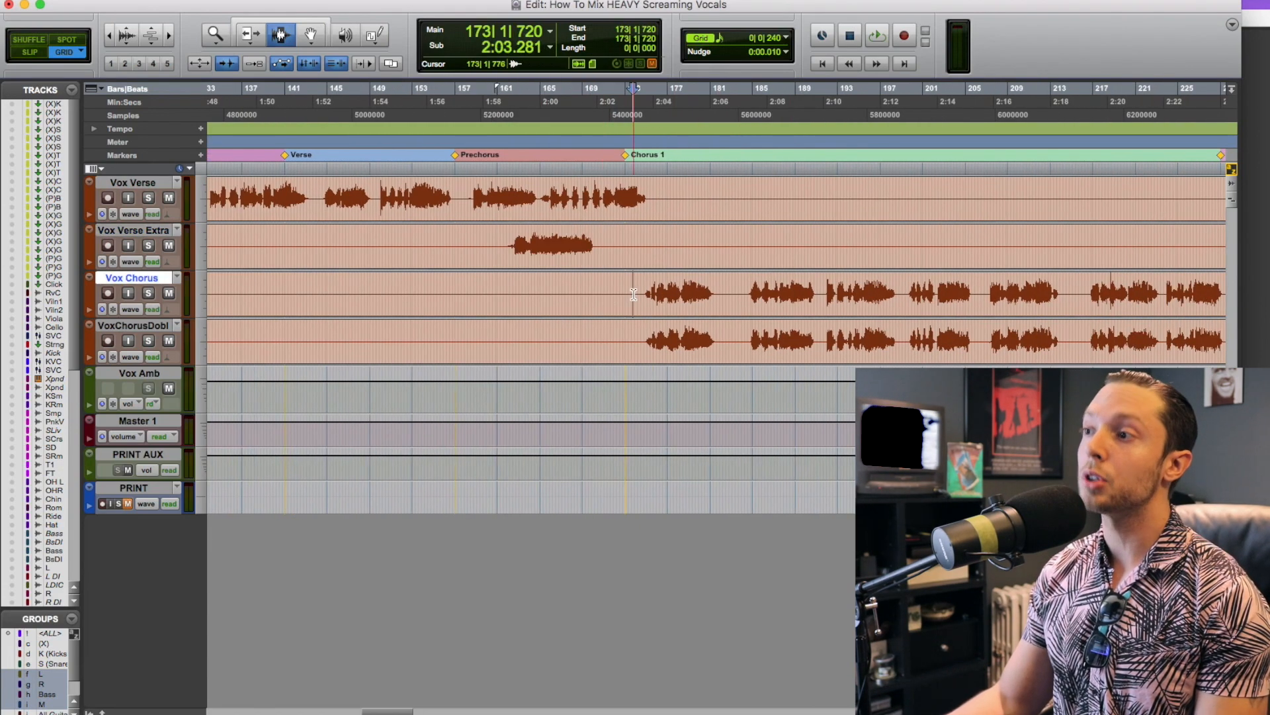
scroll(633, 295, "right", 3)
key("r")
key("r")
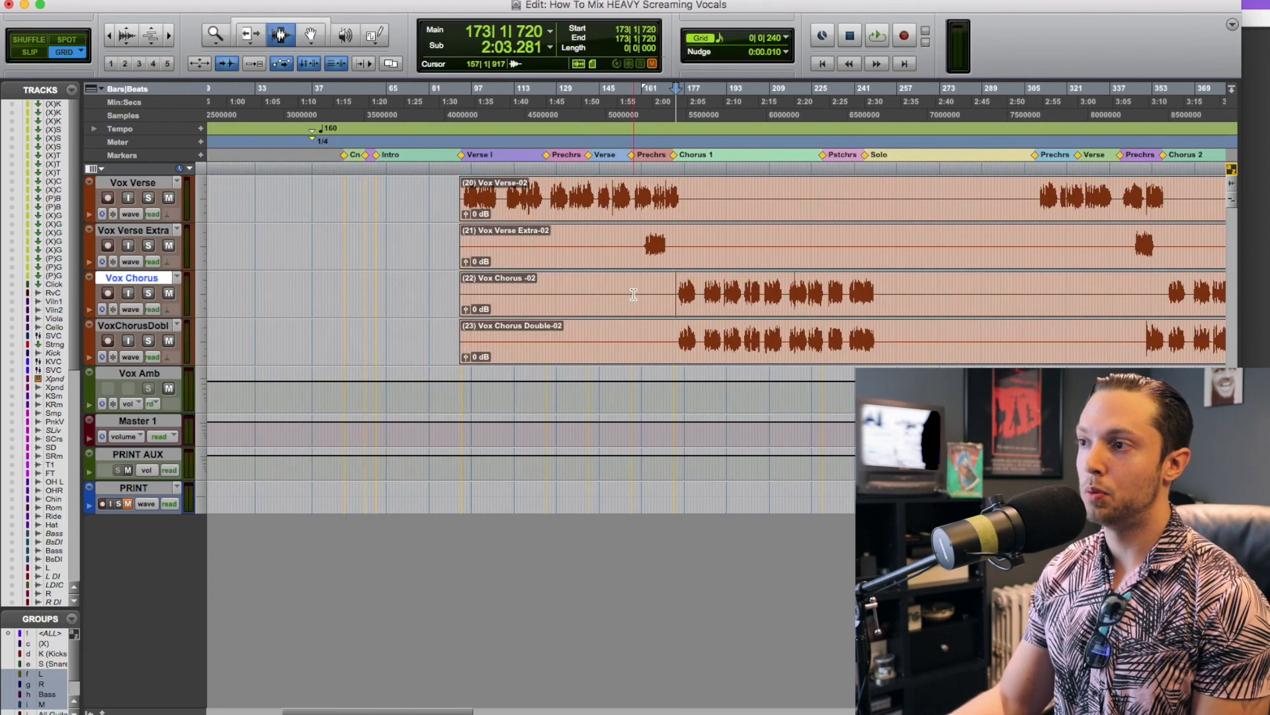
key("r")
key("r")
key("t")
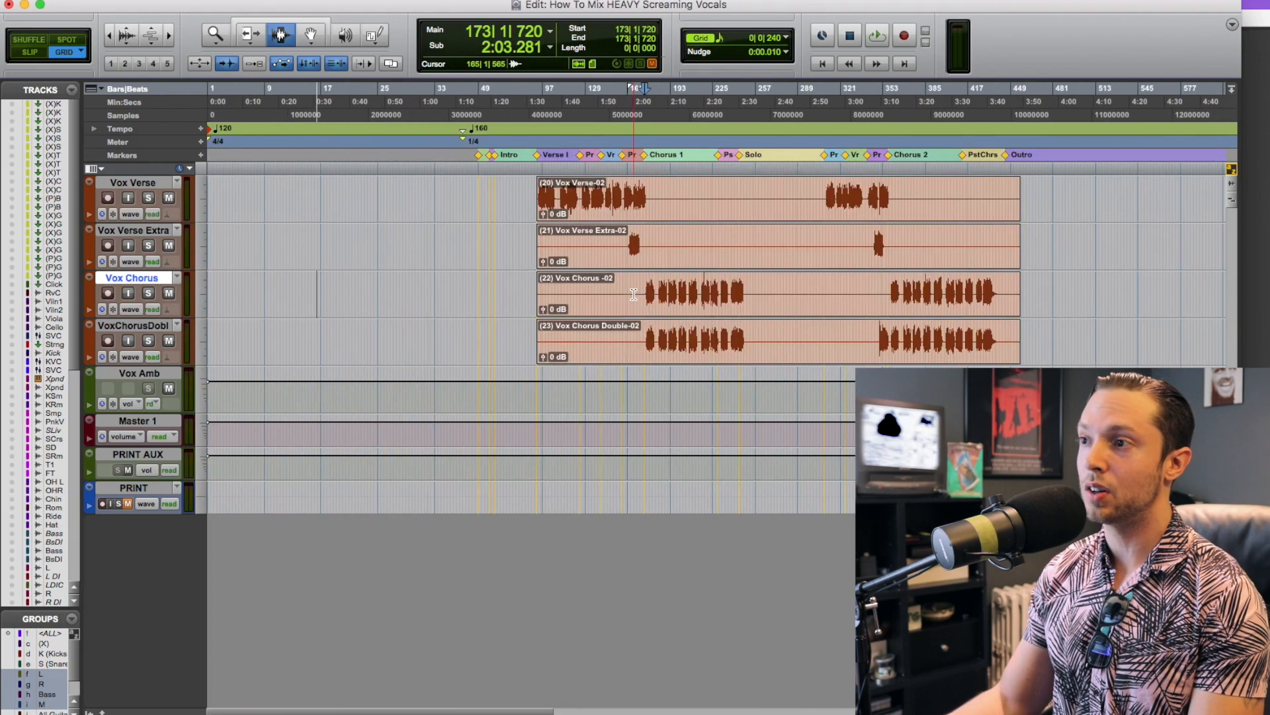
scroll(634, 295, "right", 2)
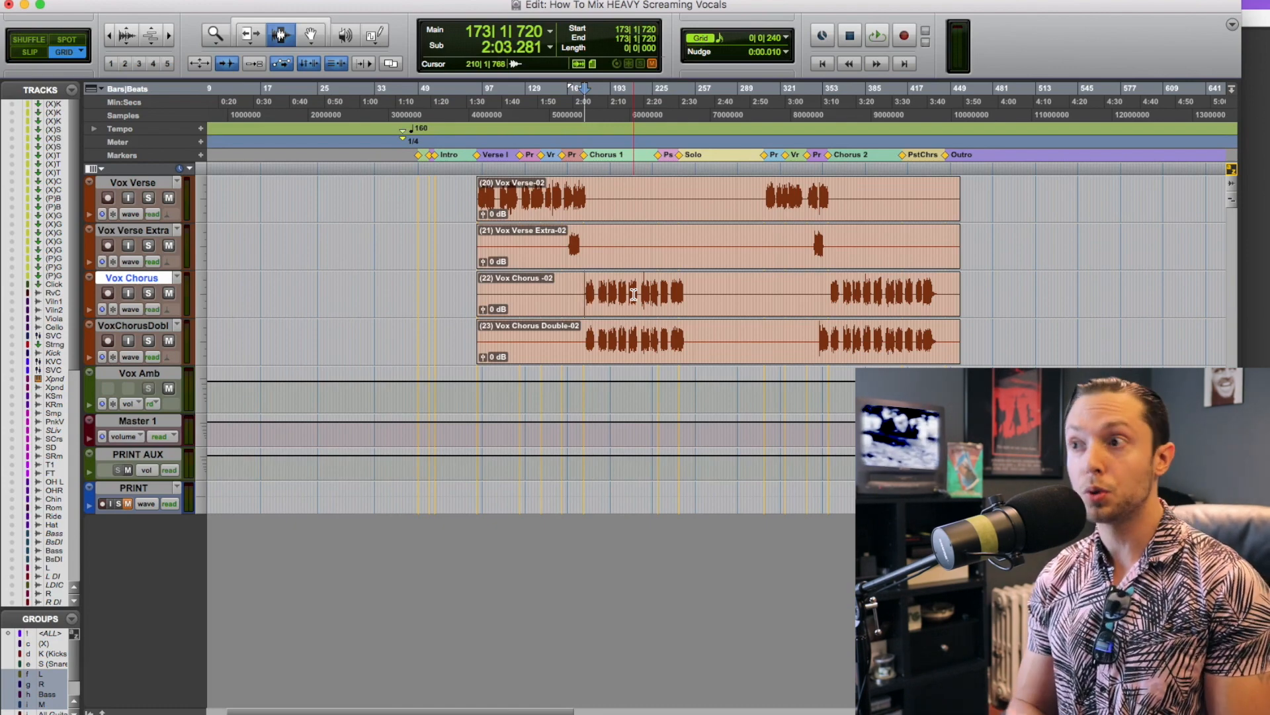
Make the REQ 6, RCompressor and DeEsser inserts inactive on all four vocal tracks, along with their Vox Amb sends
key("super+equal")
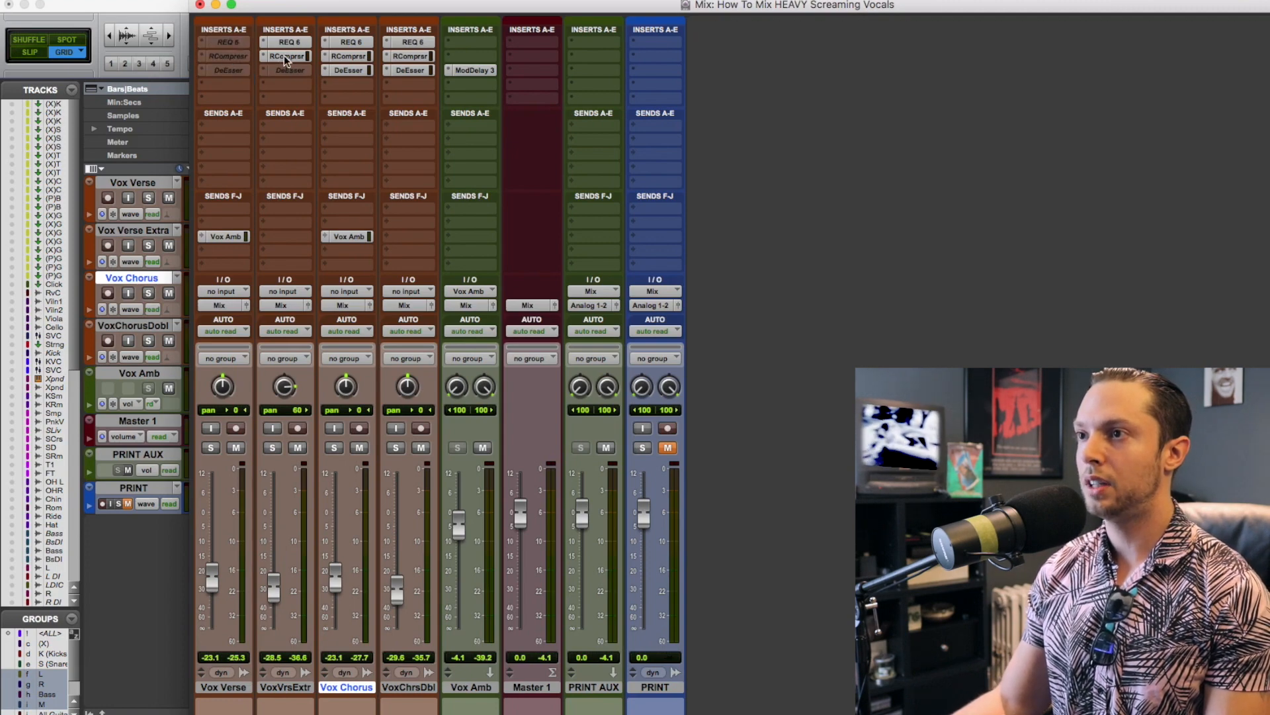
left_click(305, 42, "ctrl+super")
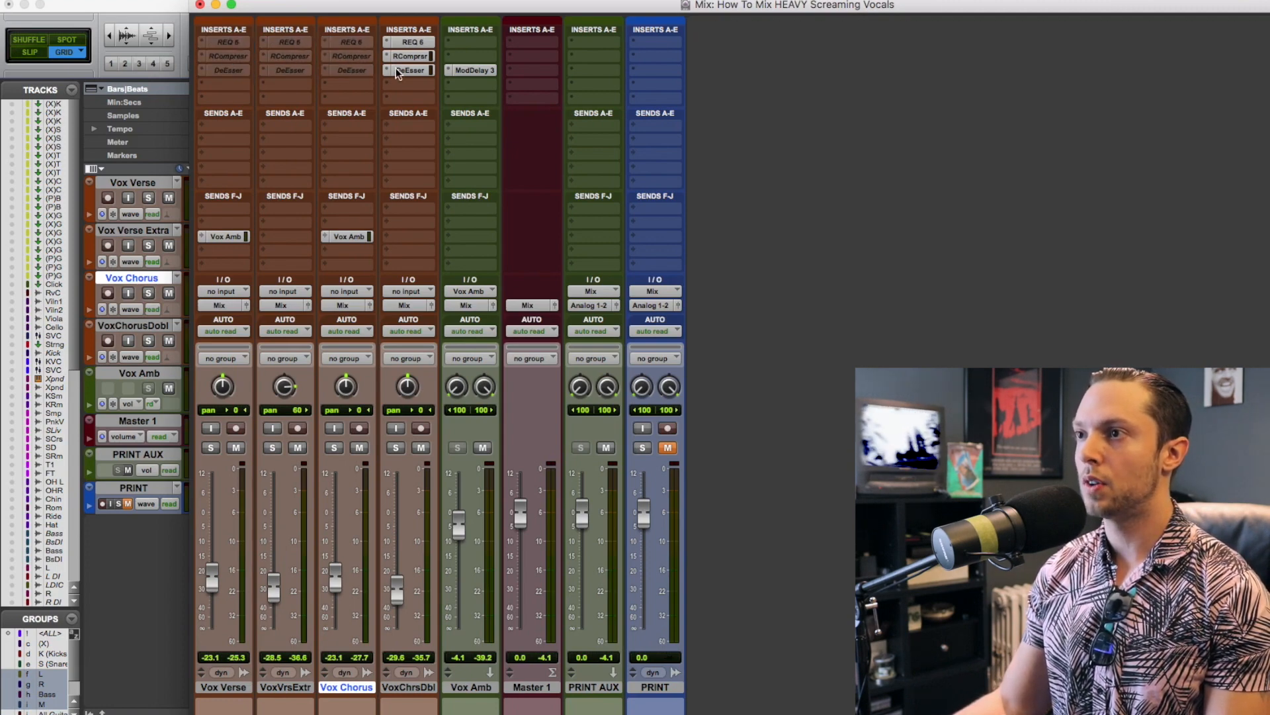
key("super+equal")
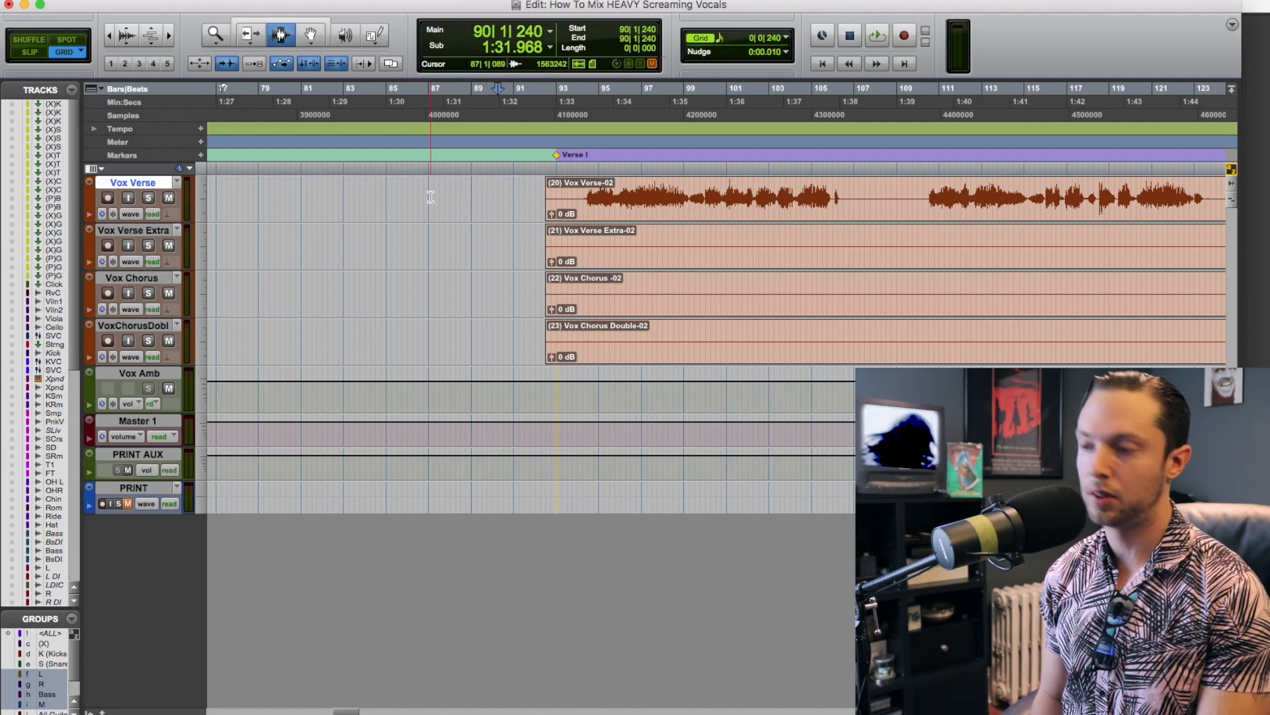
Solo the Vox Verse track and play it from 91|1|240, just before Verse I
scroll(474, 210, "right", 2)
left_click(475, 210)
key("space")
key("space")
left_click(459, 175)
left_click(415, 180)
key("shift+s")
left_click(453, 192)
key("space")
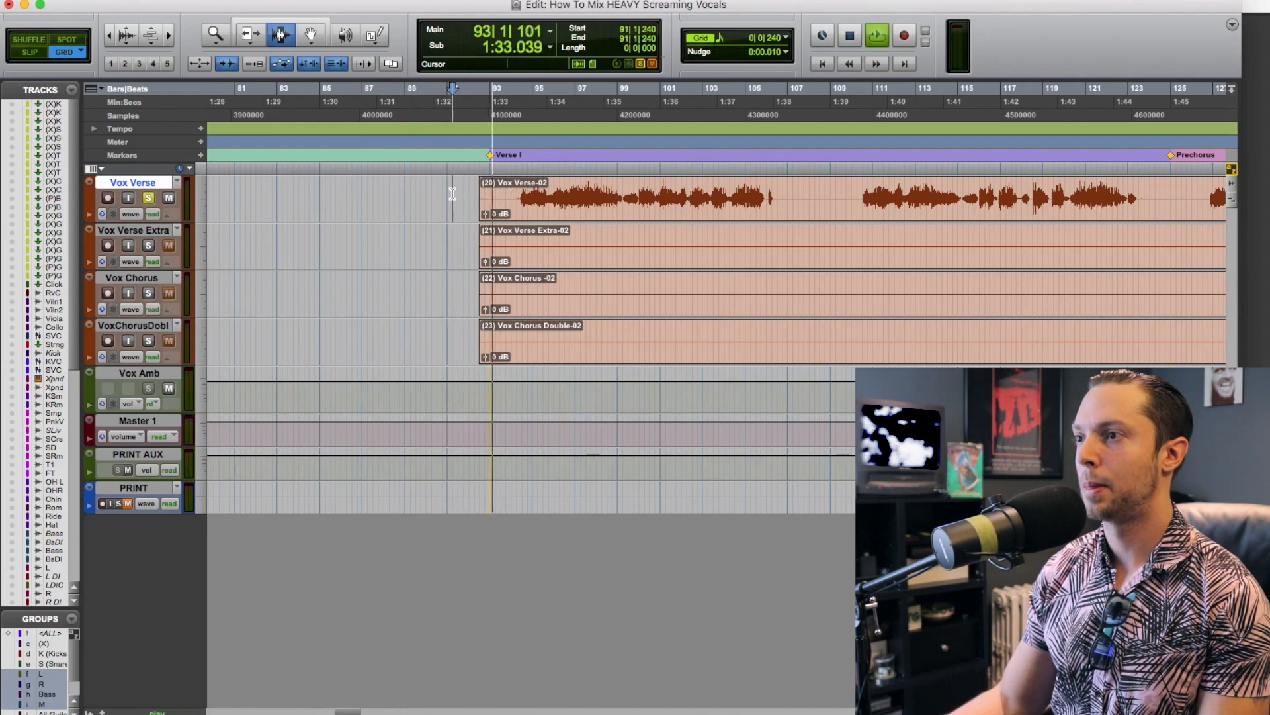
Listen to the soloed, unprocessed Vox Verse from 98|1|720 and from 110|1|480, and stop playback
scroll(452, 193, "right", 3)
left_click(524, 197)
key("r")
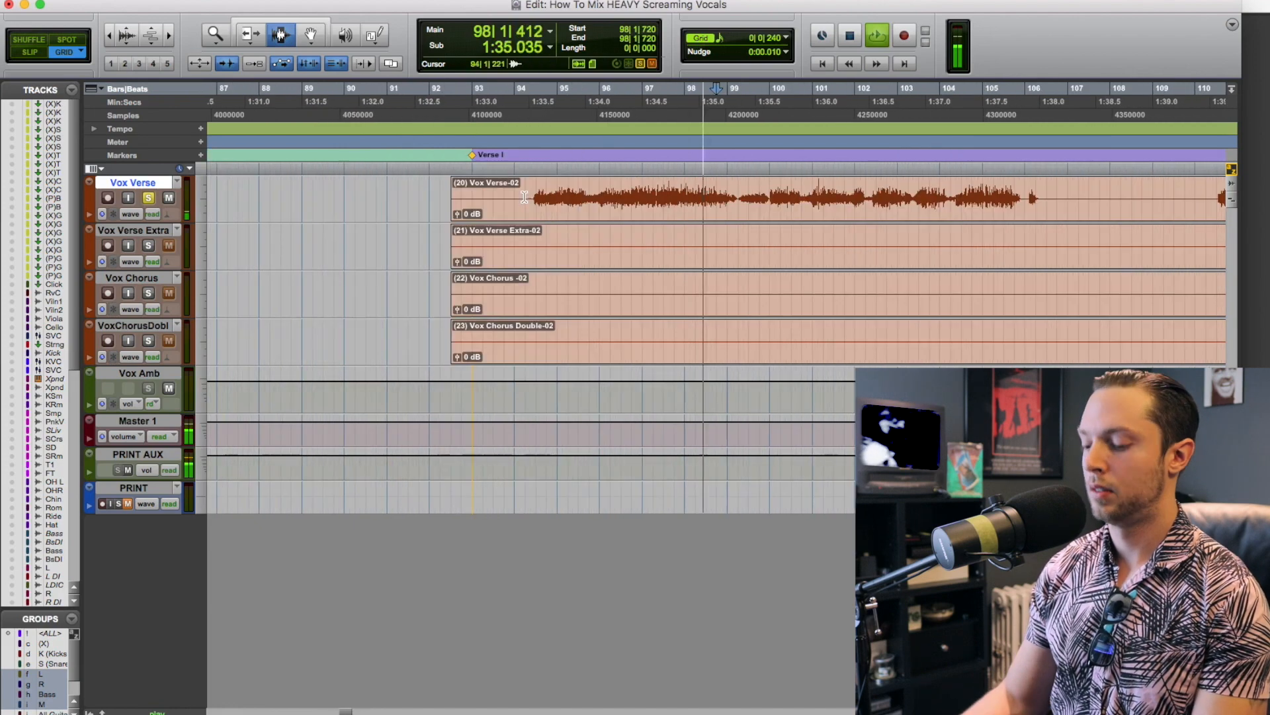
key("super+equal")
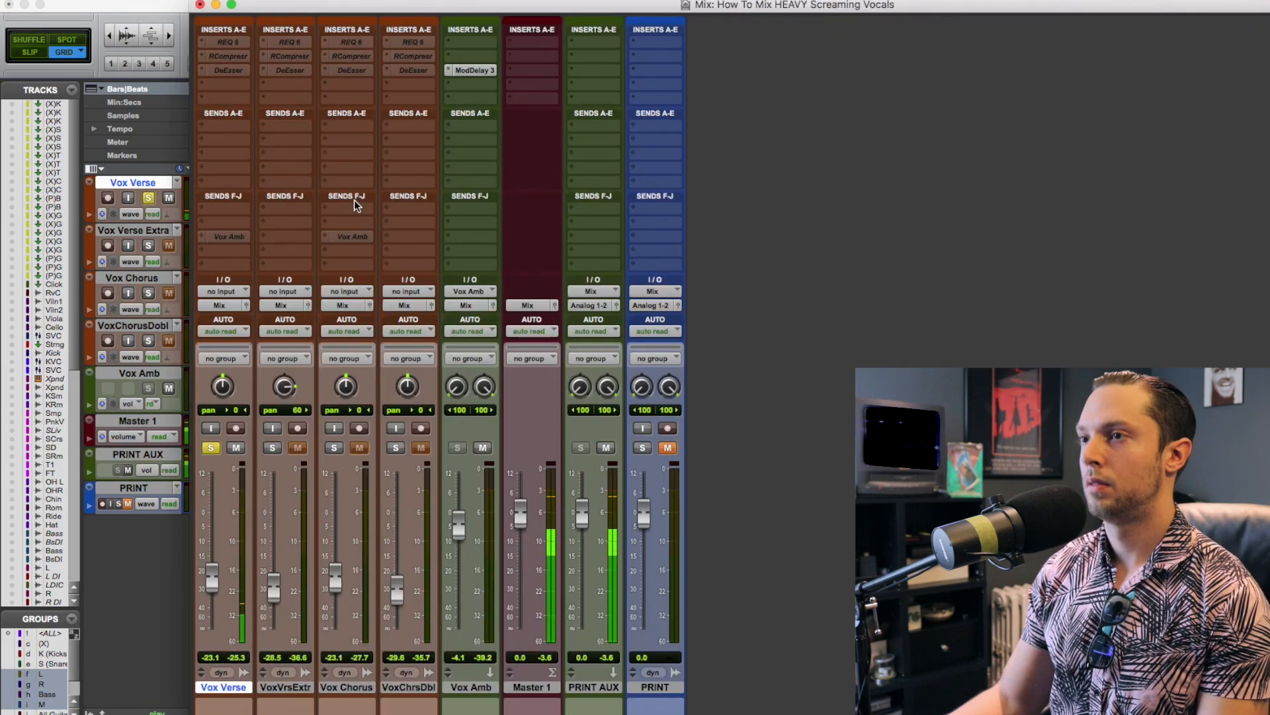
key("super+equal")
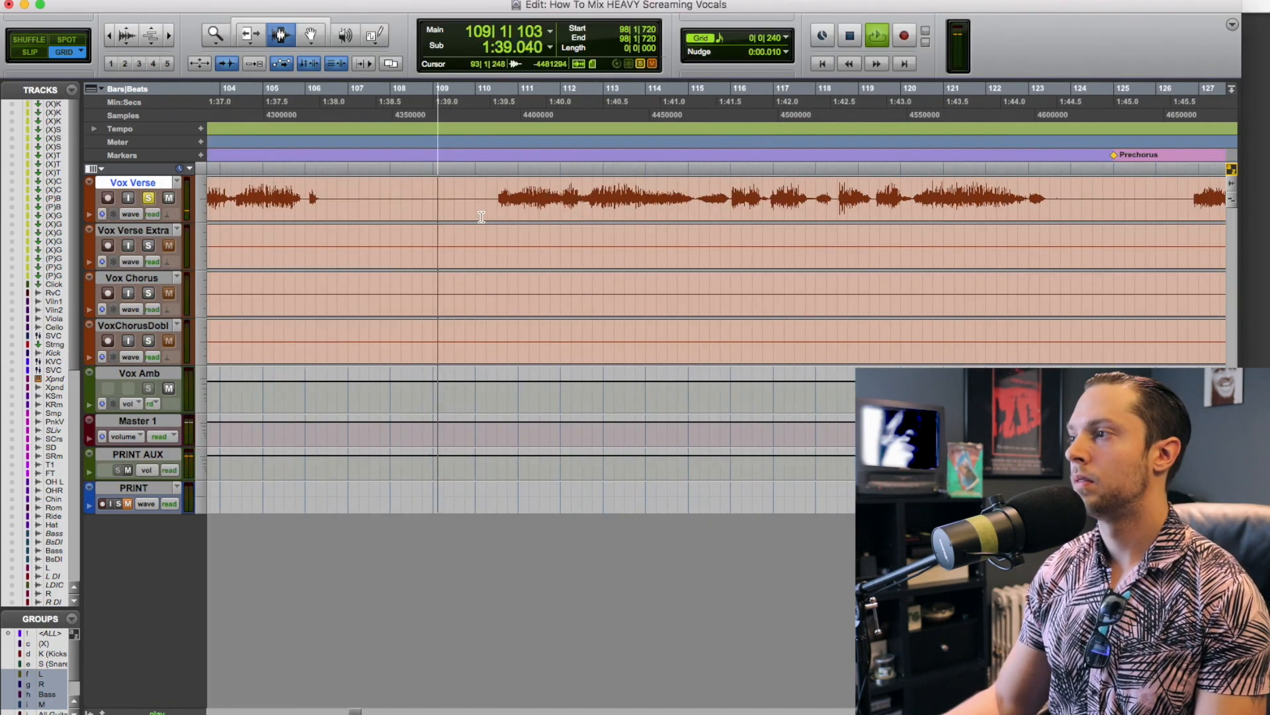
key("r")
key("r")
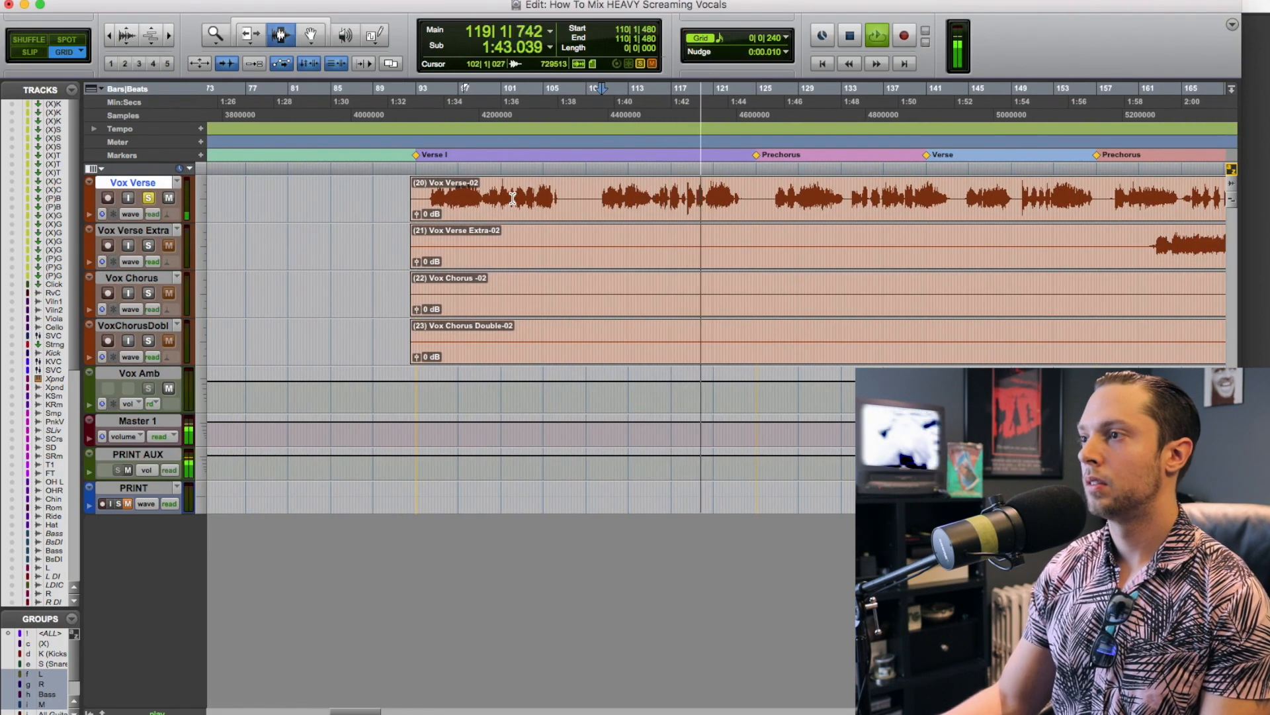
key("space")
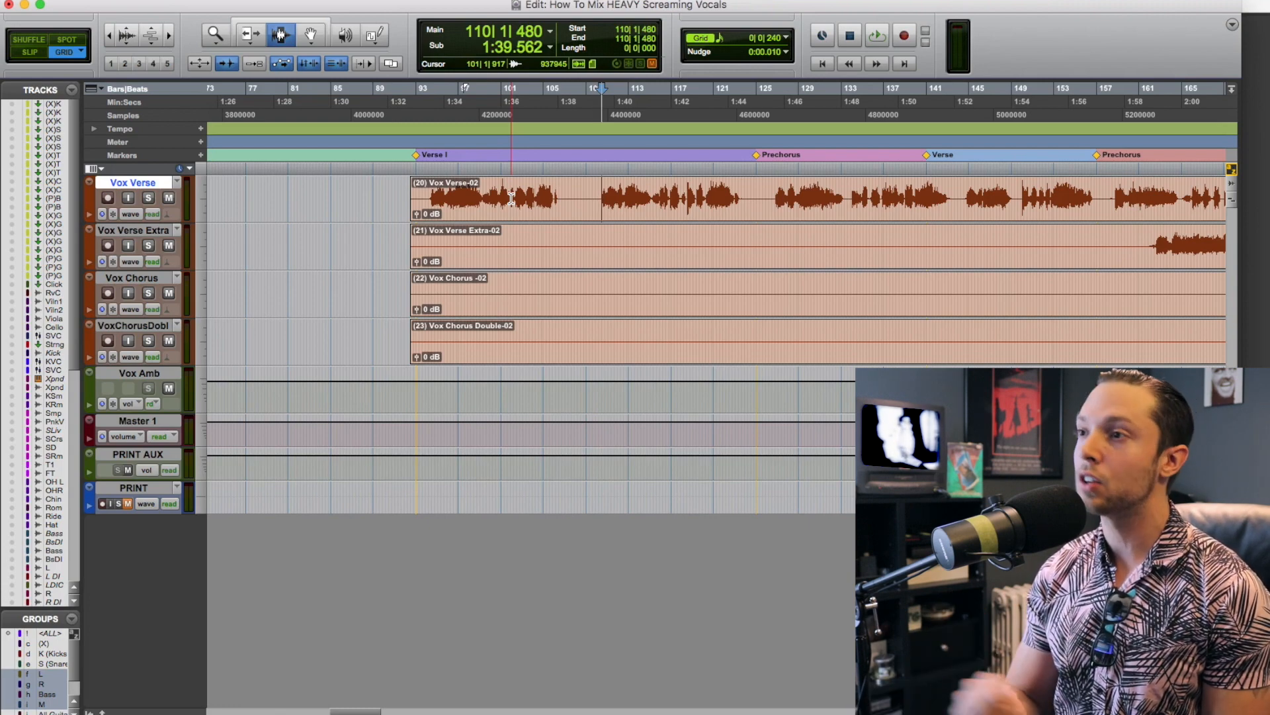
Replace the inactive DeEsser on Vox Verse with a mono REQ 6 and high-pass it at 100 Hz with band 1
key("super+equal")
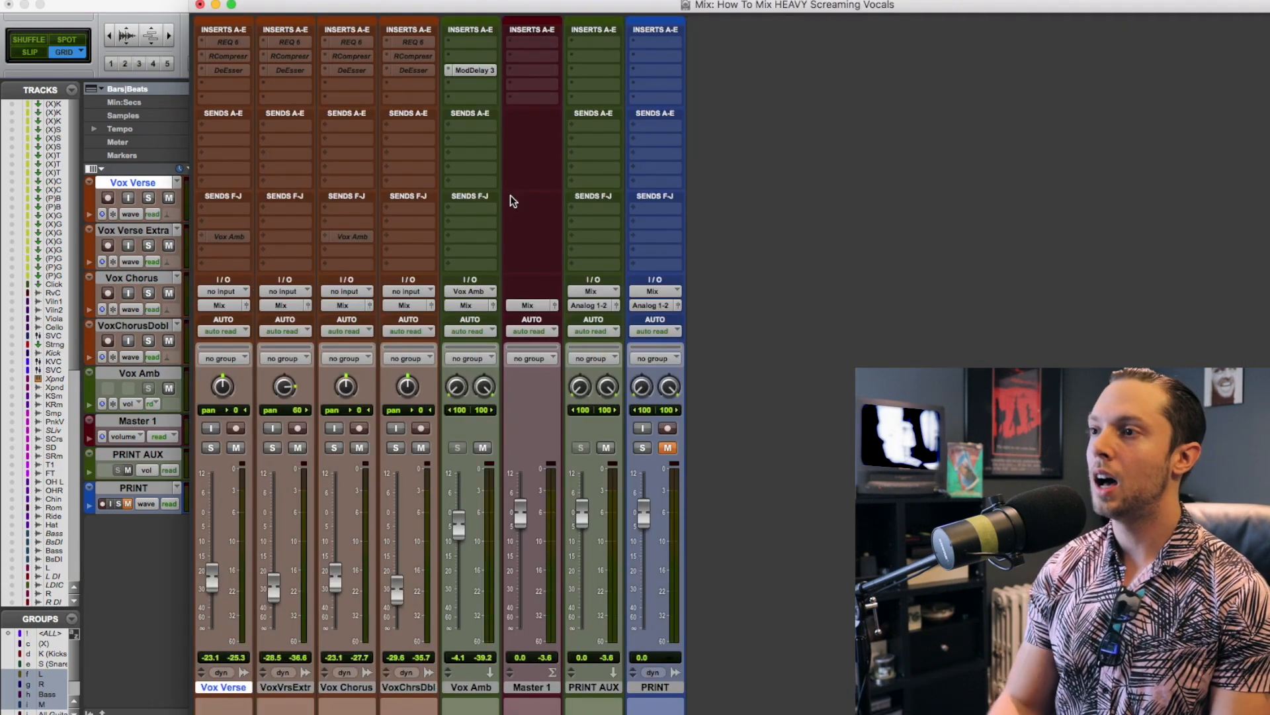
left_click(231, 88)
left_click(198, 63)
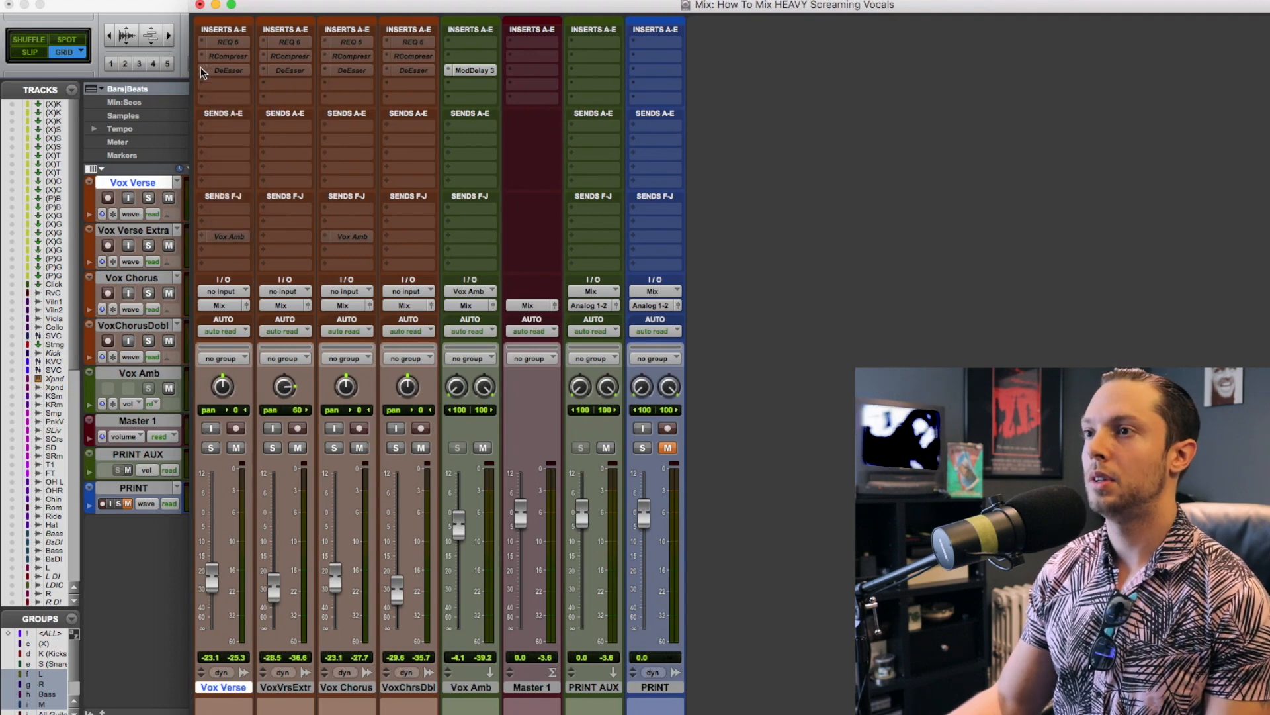
left_click(201, 66)
mouse_move(245, 71)
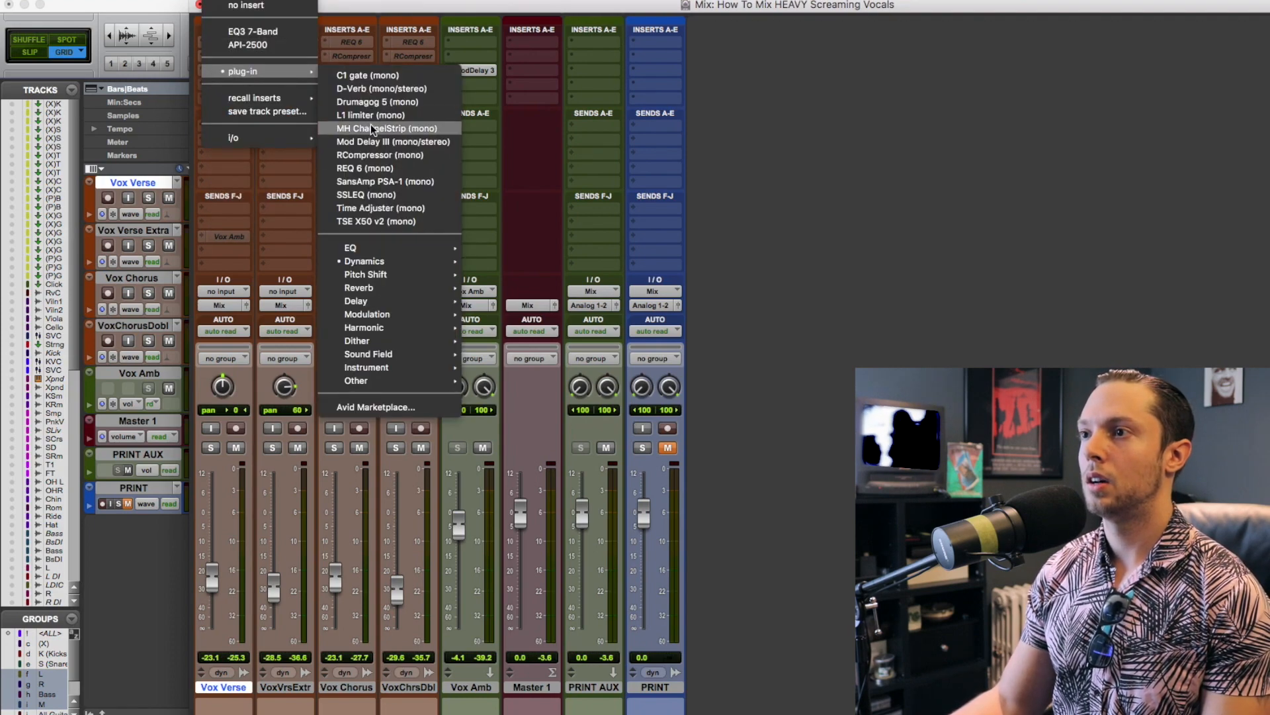
left_click(370, 170)
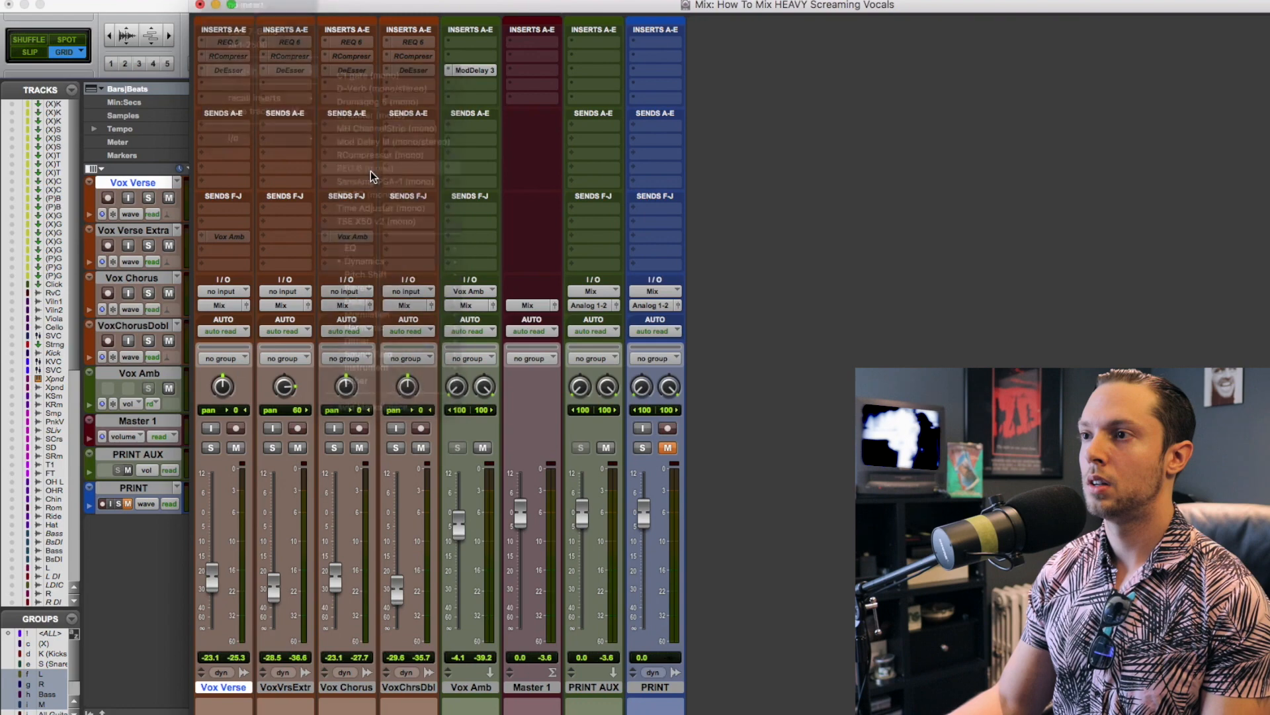
left_click(725, 252)
mouse_move(723, 210)
left_mouse_down()
mouse_move(724, 195)
mouse_move(723, 212)
left_mouse_up()
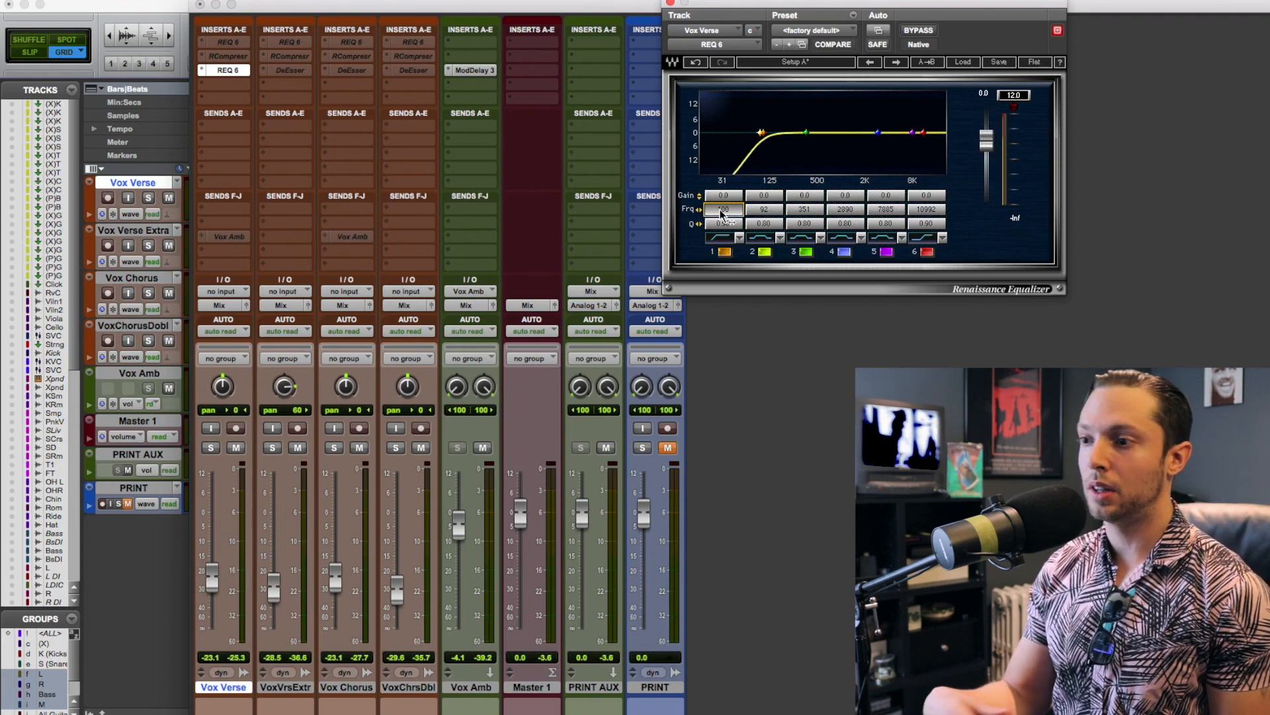
Solo Vox Verse and play it with the REQ 6 bypassed and active to compare the low cut
left_click(918, 31)
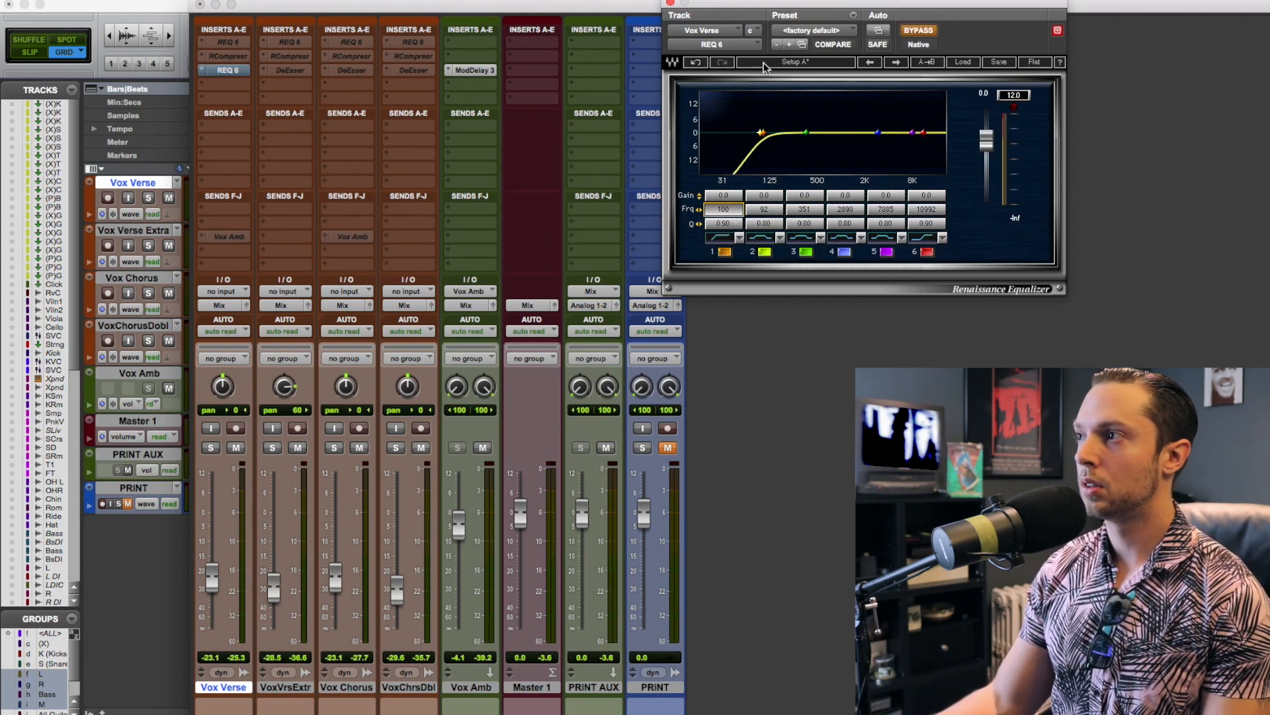
key("space")
left_click(211, 448)
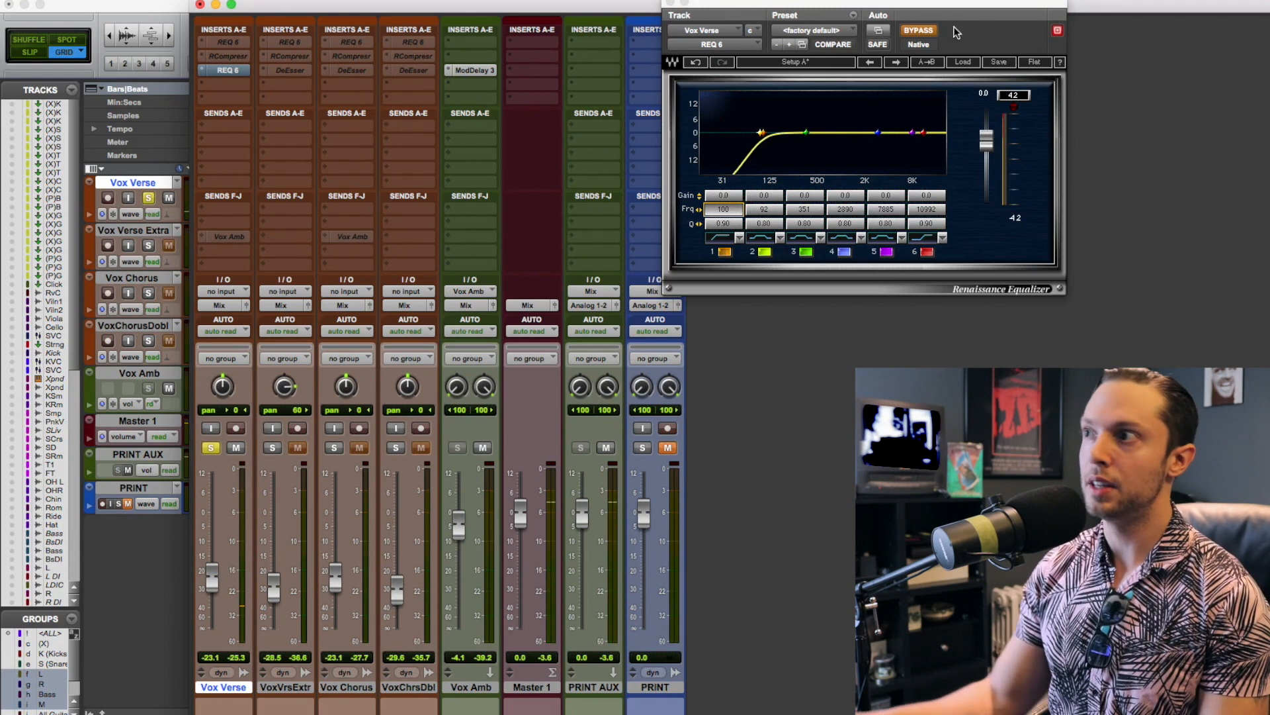
left_click(910, 33)
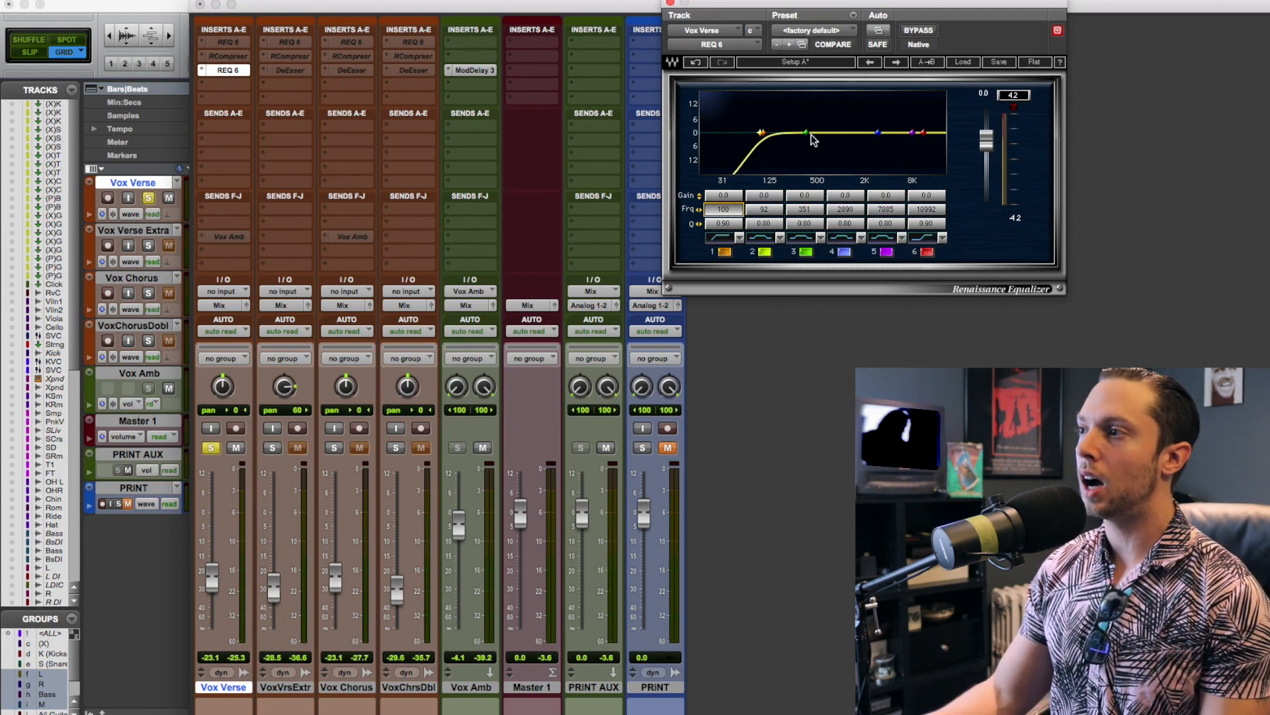
Cut REQ 6 band 3 by about 2.6 dB at about 644 Hz, comparing it against bypass during playback
left_click_drag(806, 132, 827, 140)
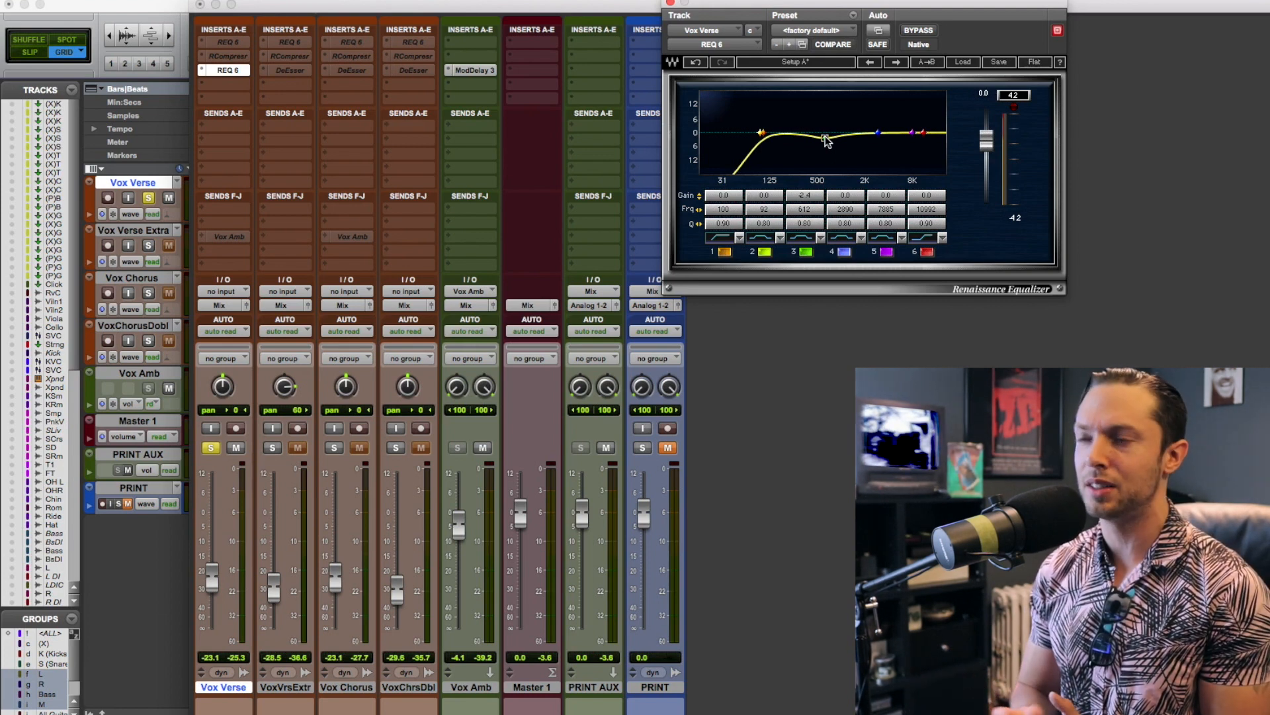
left_click_drag(825, 136, 827, 138)
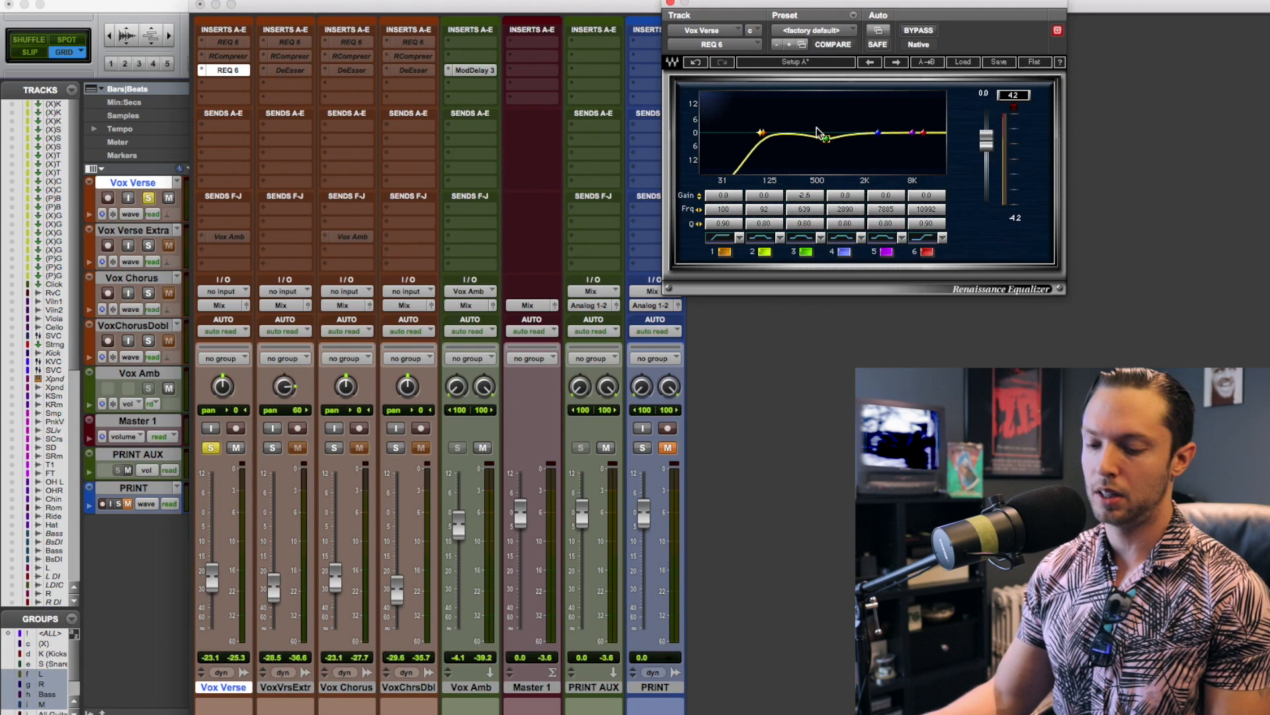
key("space")
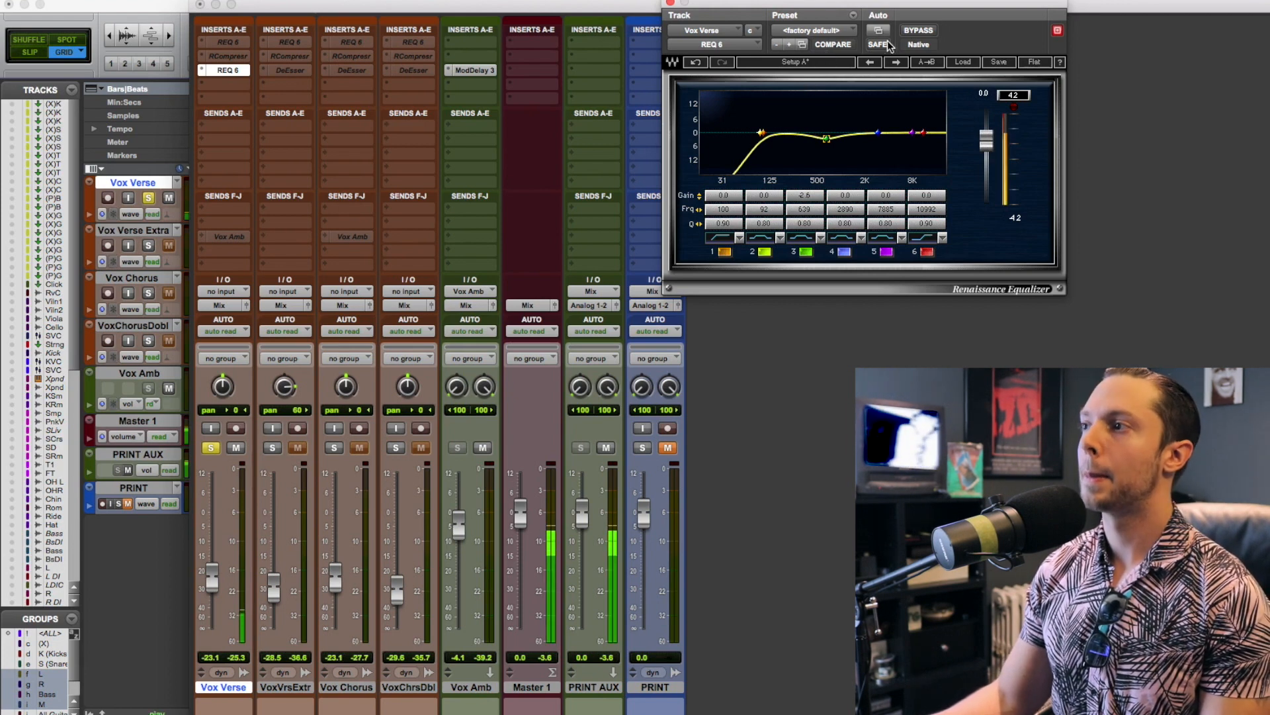
left_click(918, 30)
left_click(919, 30)
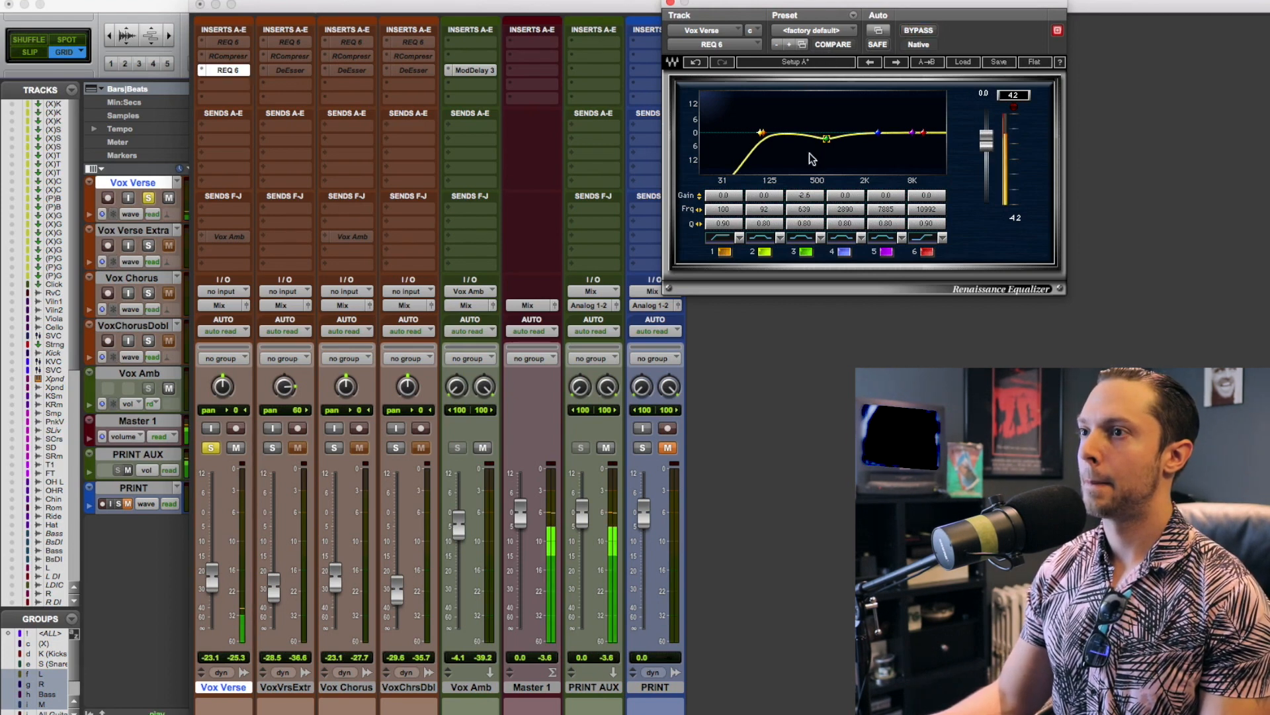
left_click_drag(827, 139, 827, 138)
key("space")
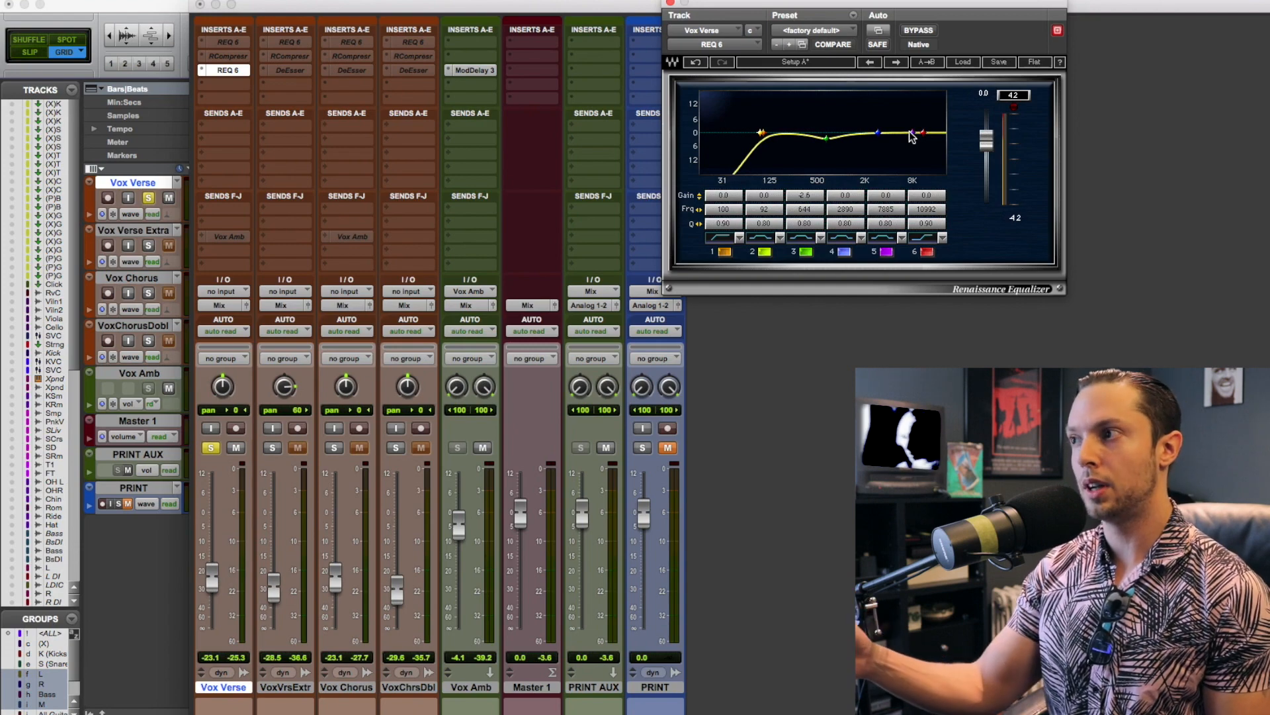
Play Vox Verse from 93|1|720 and cut REQ 6 band 5 by about 2.4 dB at about 12883 Hz
key("super+equal")
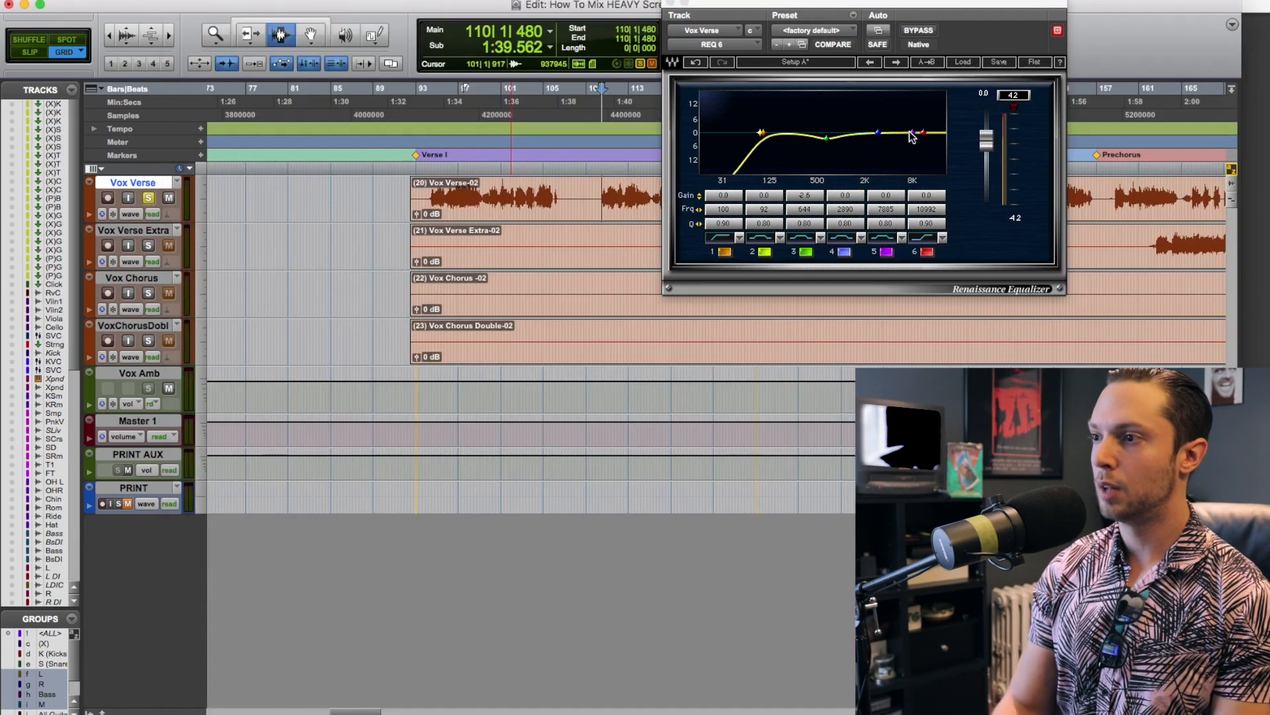
left_click(430, 192)
key("space")
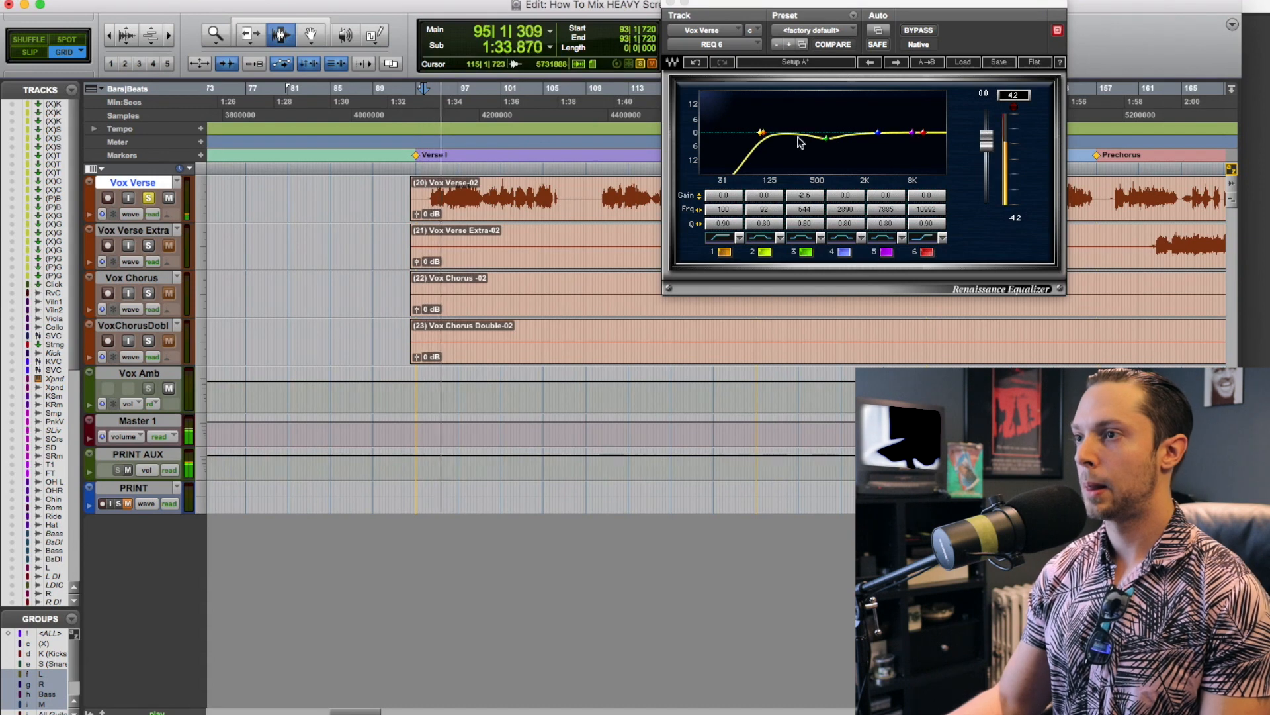
mouse_move(913, 133)
left_mouse_down()
mouse_move(930, 108)
mouse_move(930, 136)
left_mouse_up()
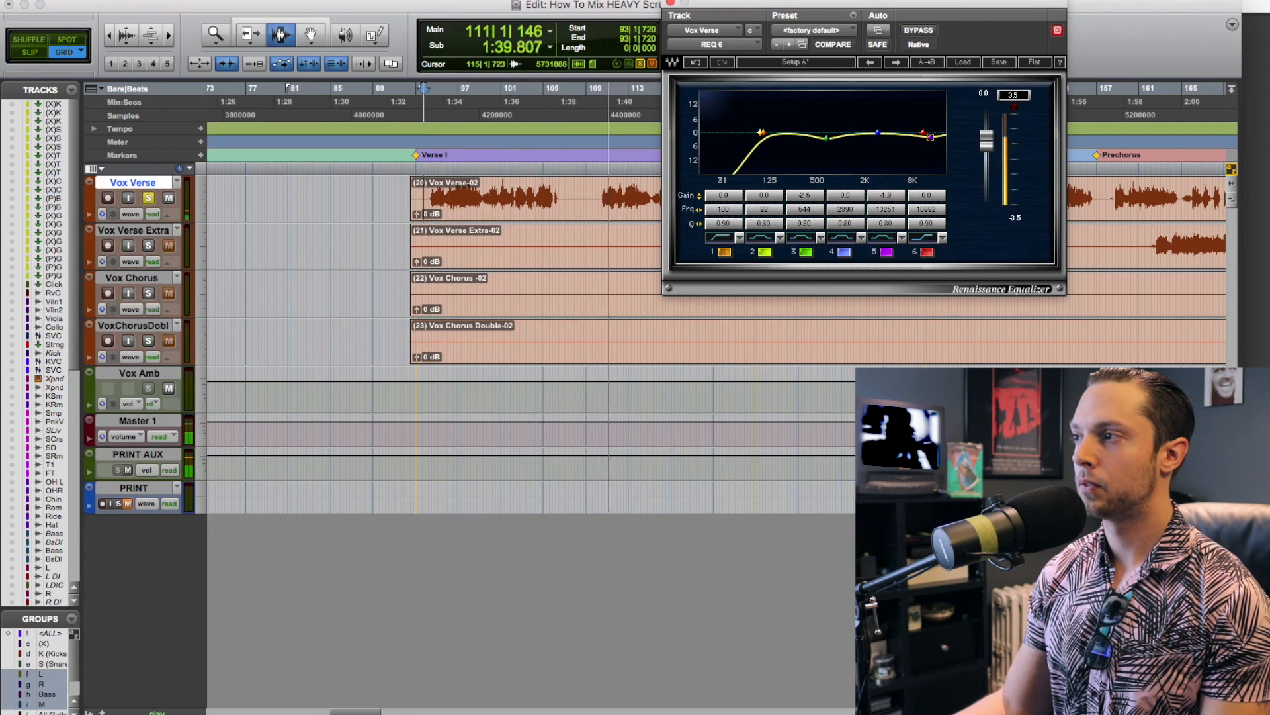
mouse_move(930, 136)
left_mouse_down()
mouse_move(932, 120)
mouse_move(929, 138)
left_mouse_up()
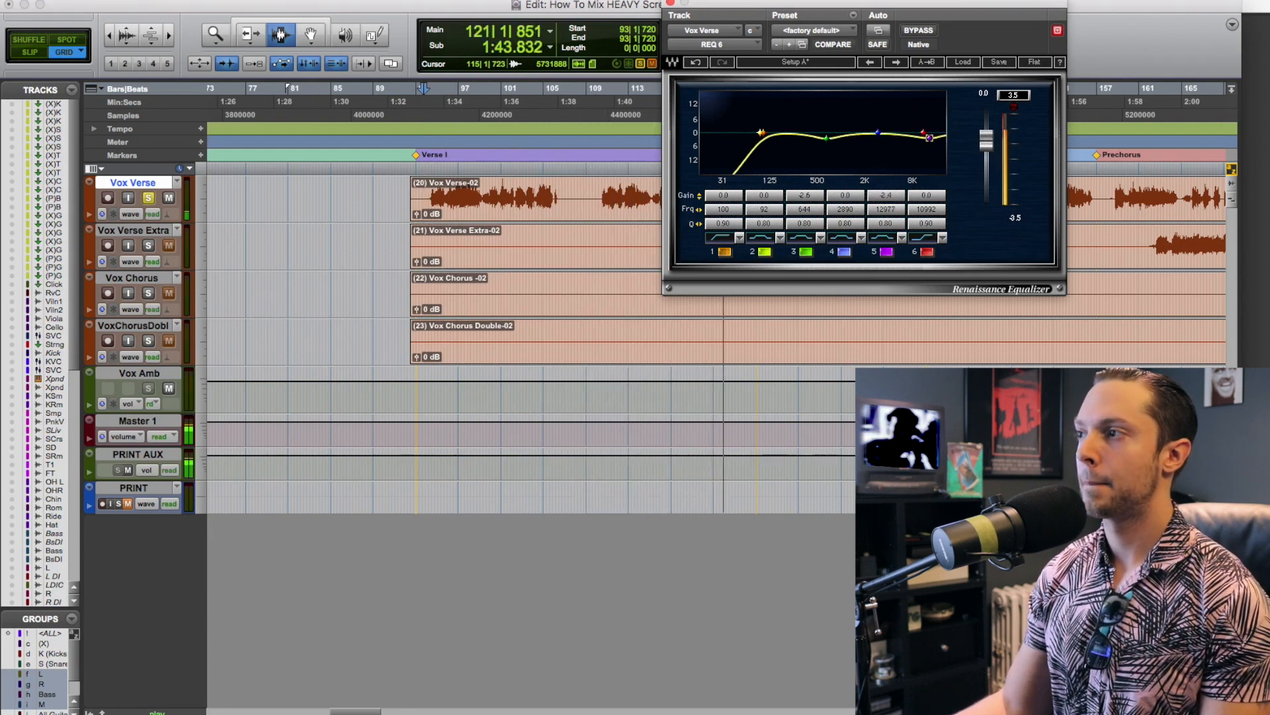
key("space")
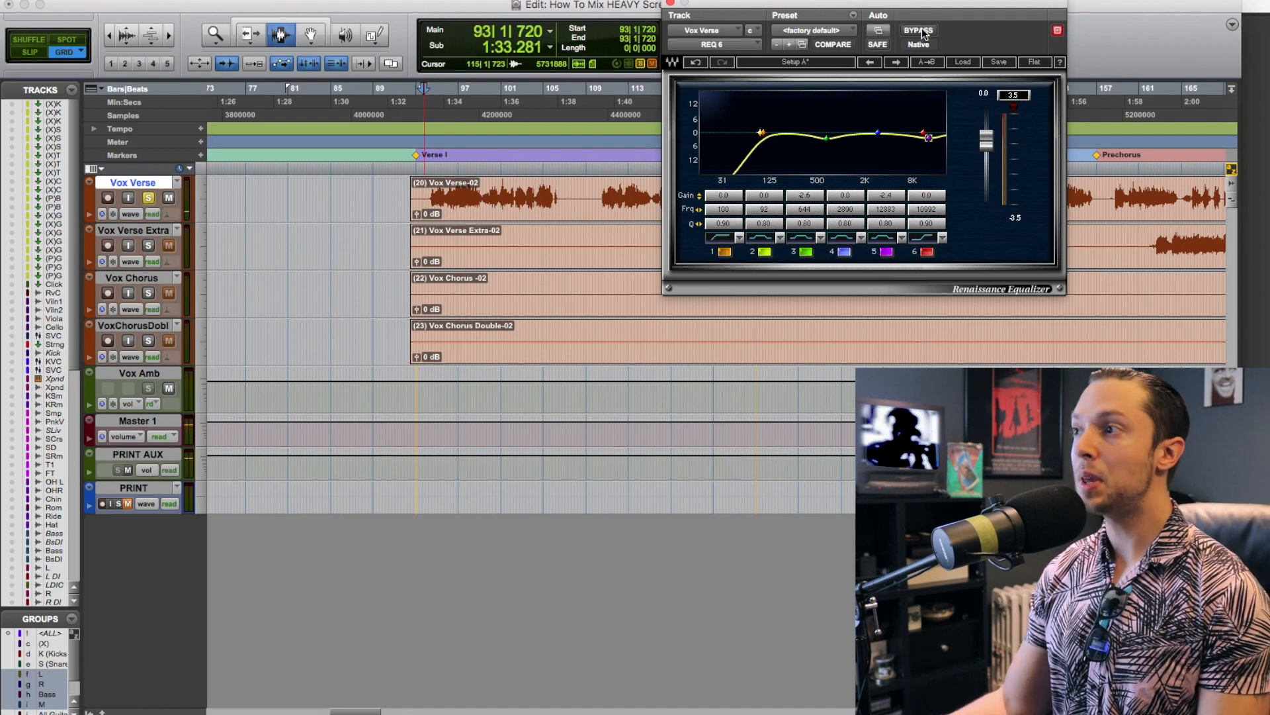
Listen to the start of Vox Verse with the REQ 6 bypassed and active to compare the full EQ
left_click(923, 33)
key("space")
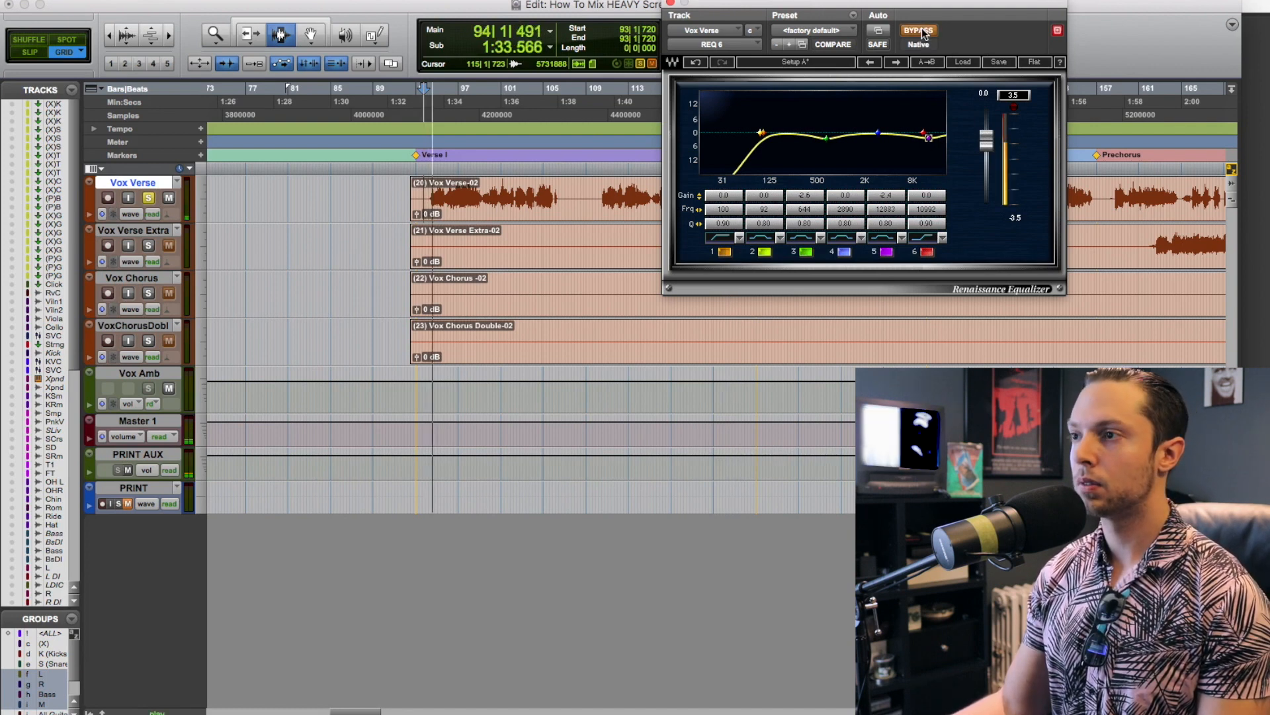
key("space")
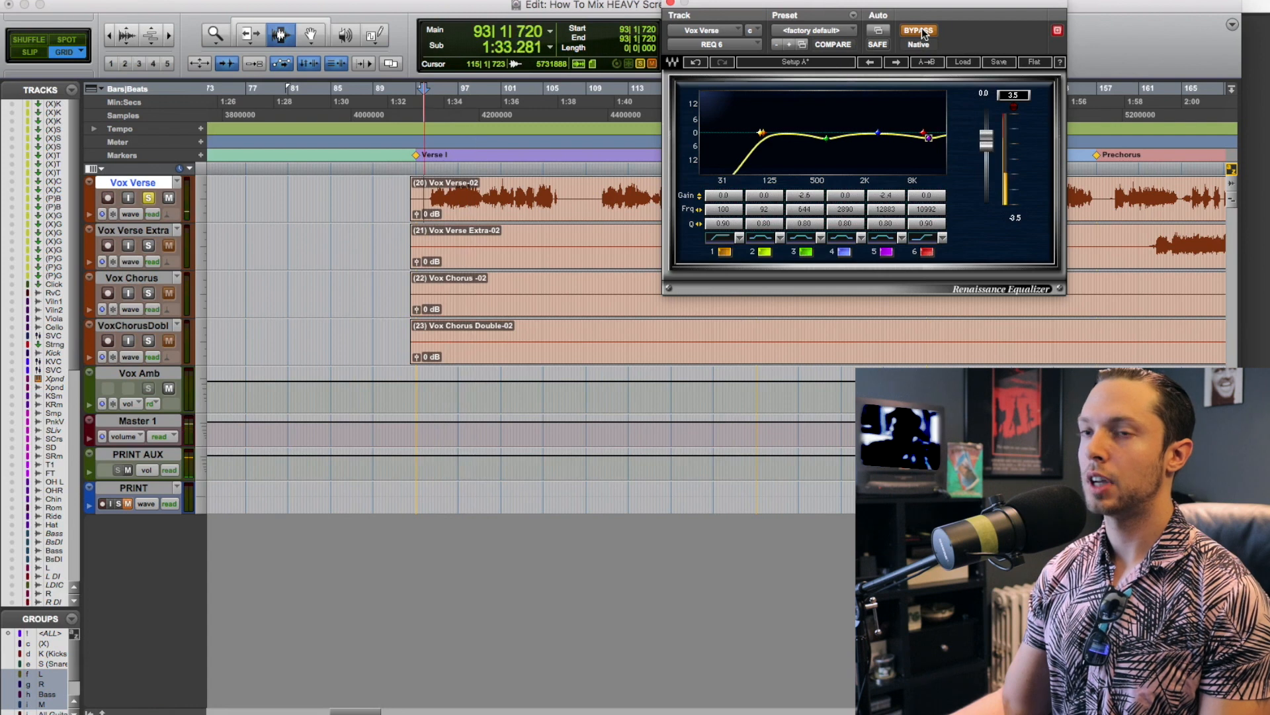
key("space")
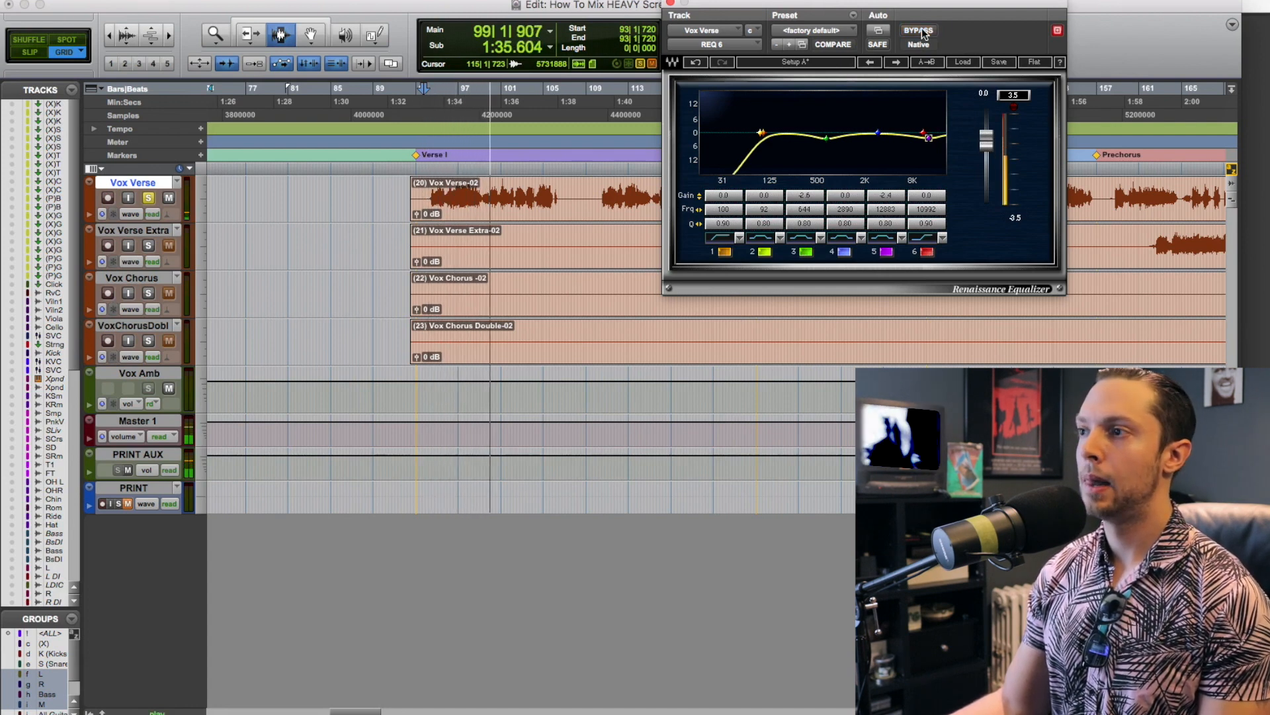
key("space")
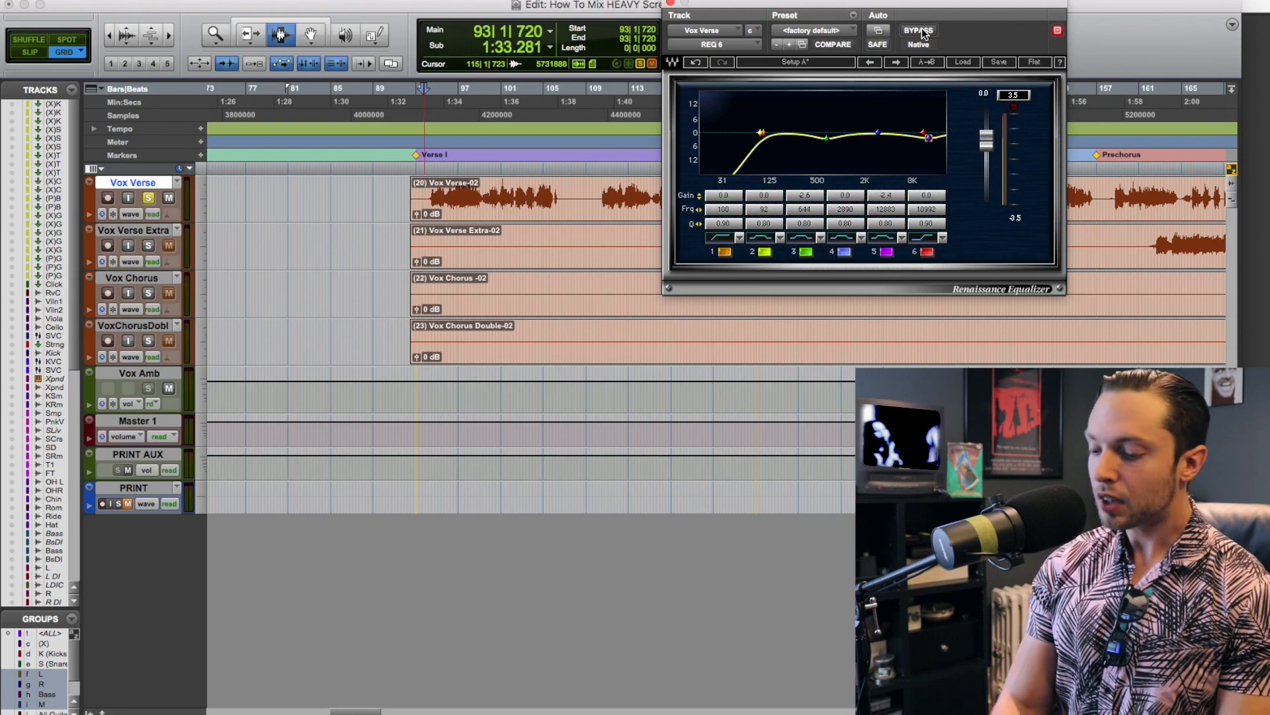
Copy the REQ 6 to the other three vocal tracks and insert a mono RCompressor below it on Vox Verse
key("super+equal")
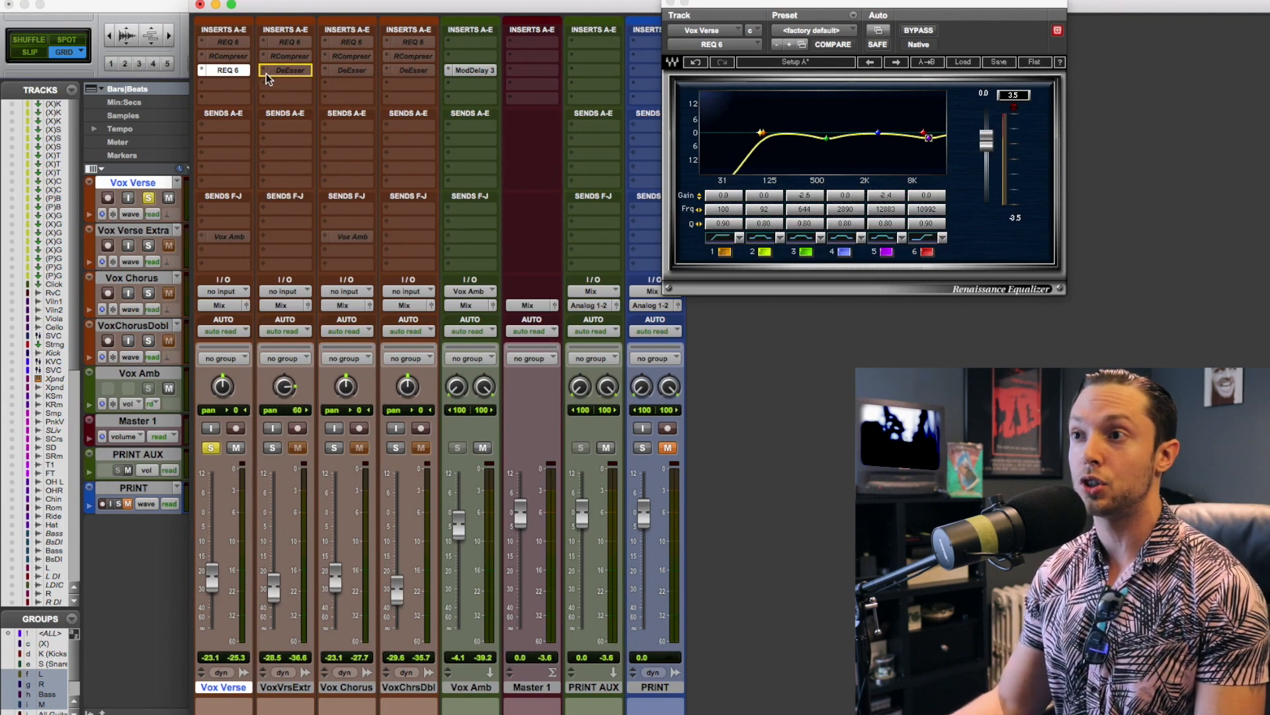
left_click_drag(350, 70, 404, 68)
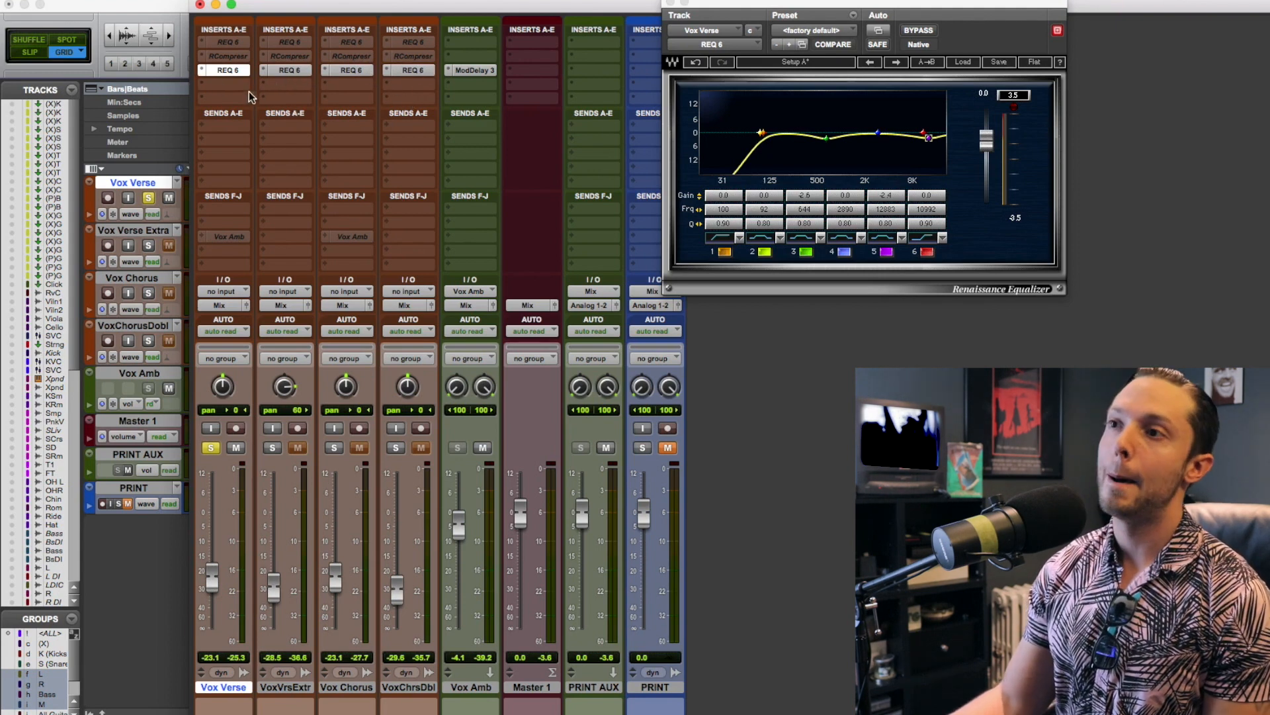
left_click(232, 82)
mouse_move(276, 160)
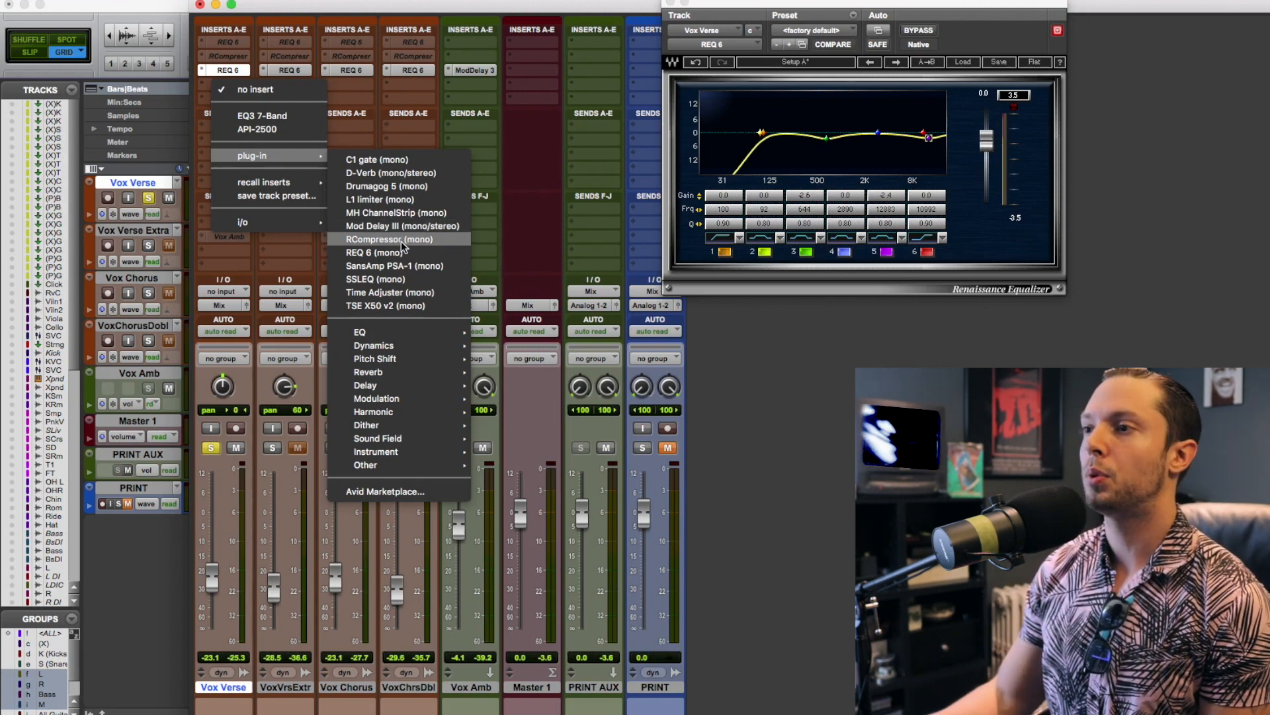
left_click(389, 240)
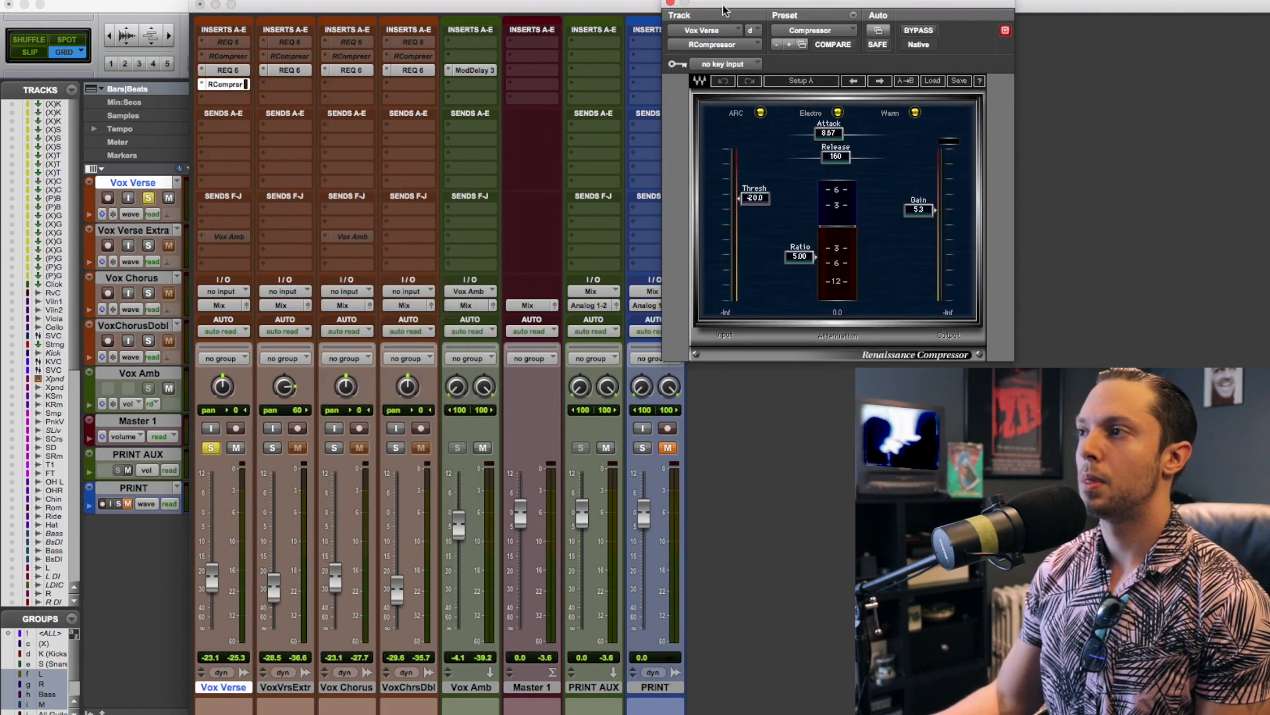
left_click_drag(726, 9, 411, 38)
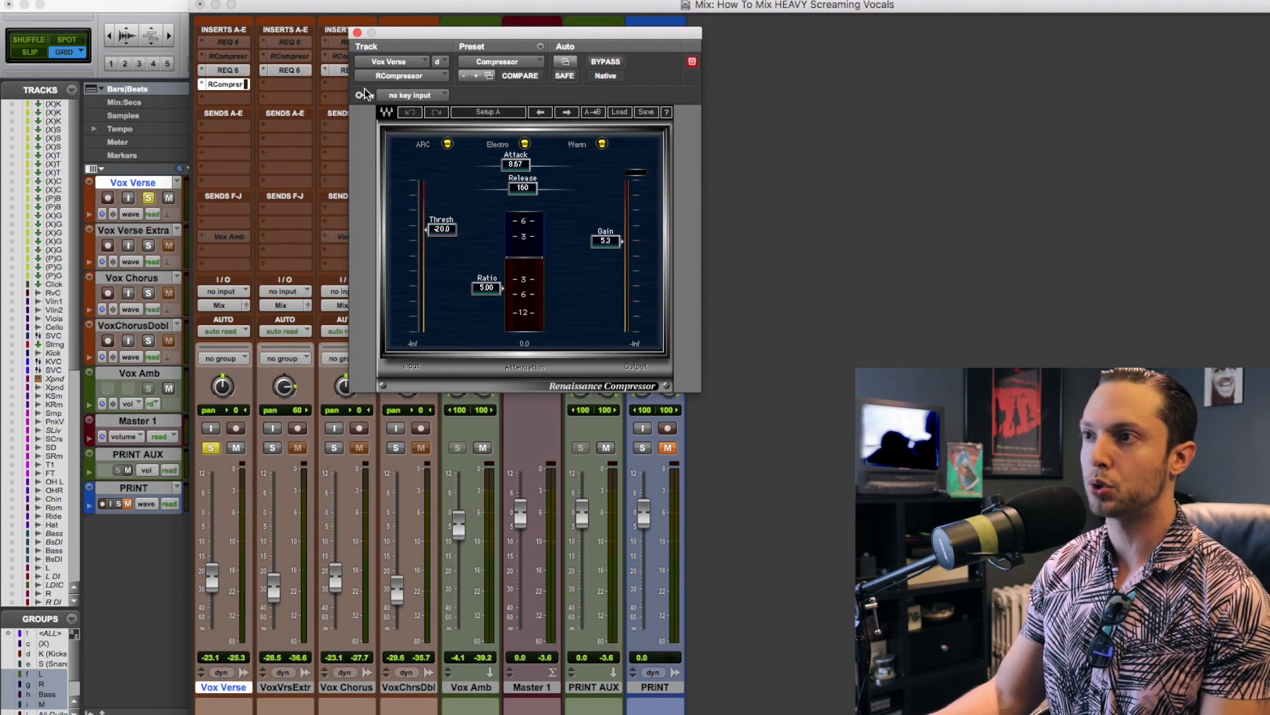
Set the Vox Verse RCompressor to threshold -21.0, gain 6.4 and ratio 4.81 while the track plays
key("space")
left_click_drag(446, 230, 446, 232)
left_click_drag(605, 241, 609, 238)
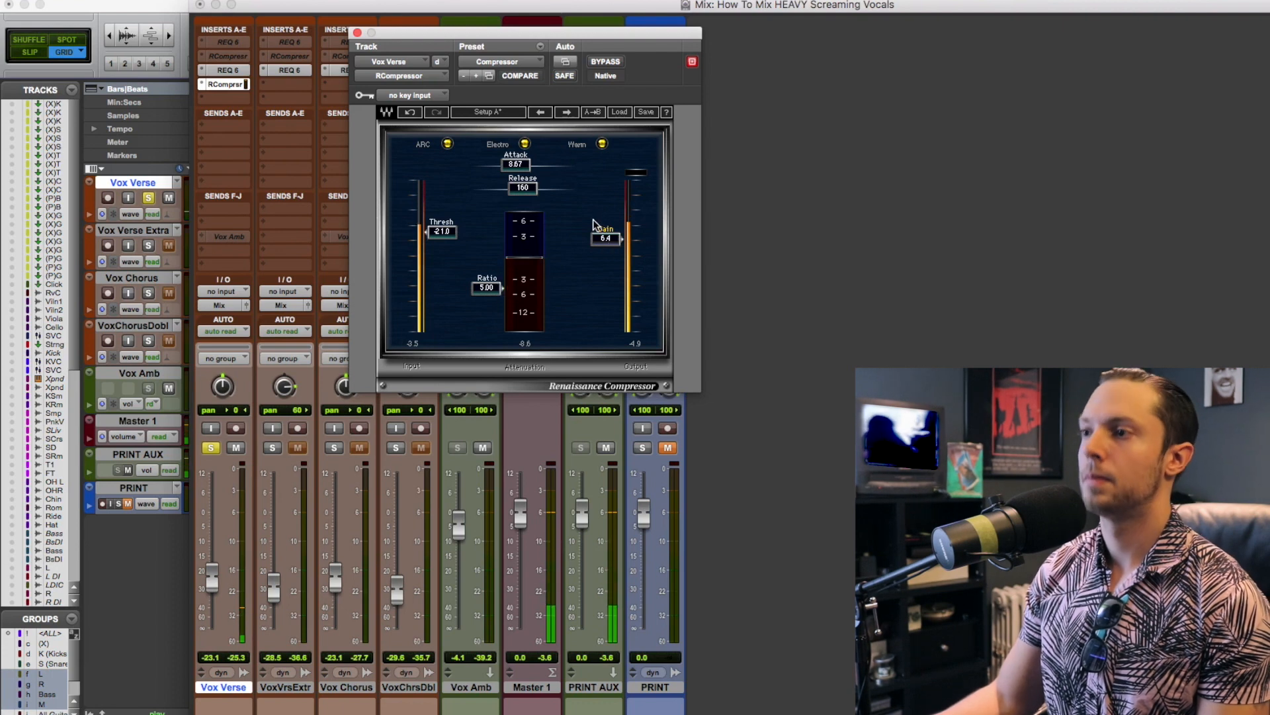
left_click_drag(486, 287, 487, 290)
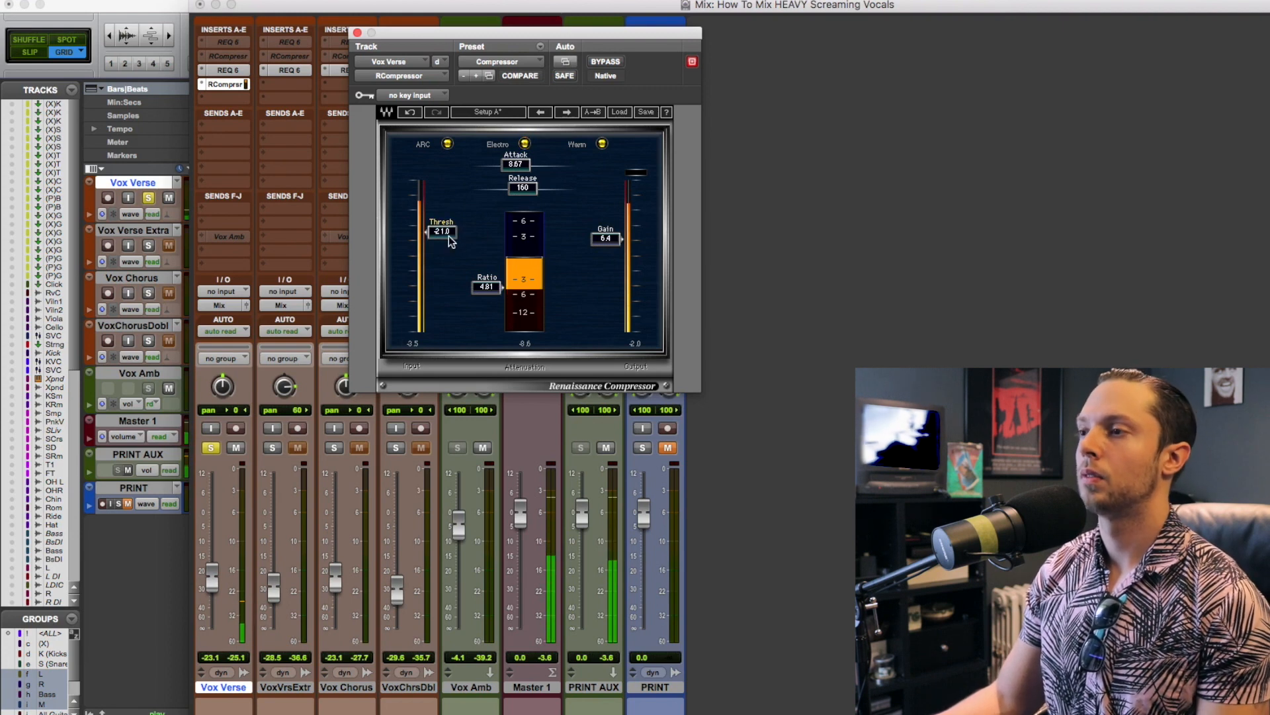
left_click_drag(450, 31, 558, 1)
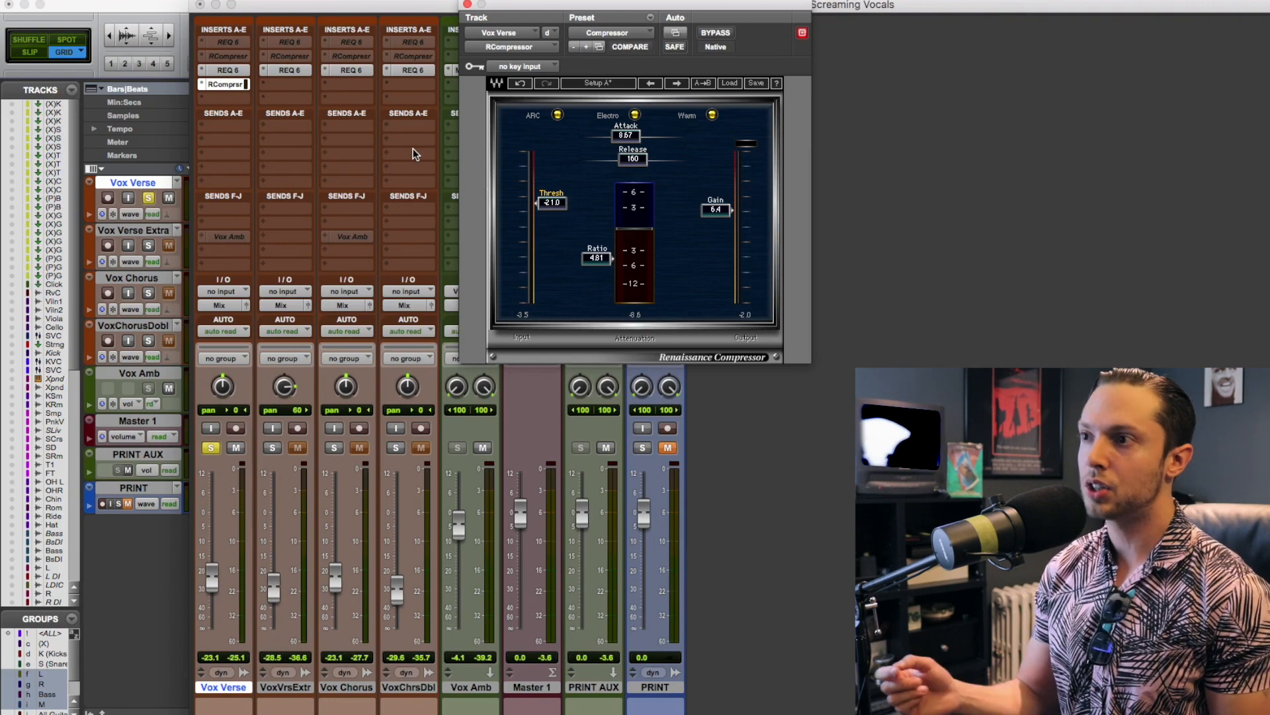
Close the compressor and copy the RCompressor to Vox Verse Extra, Vox Chorus and the chorus double track
key("super+w")
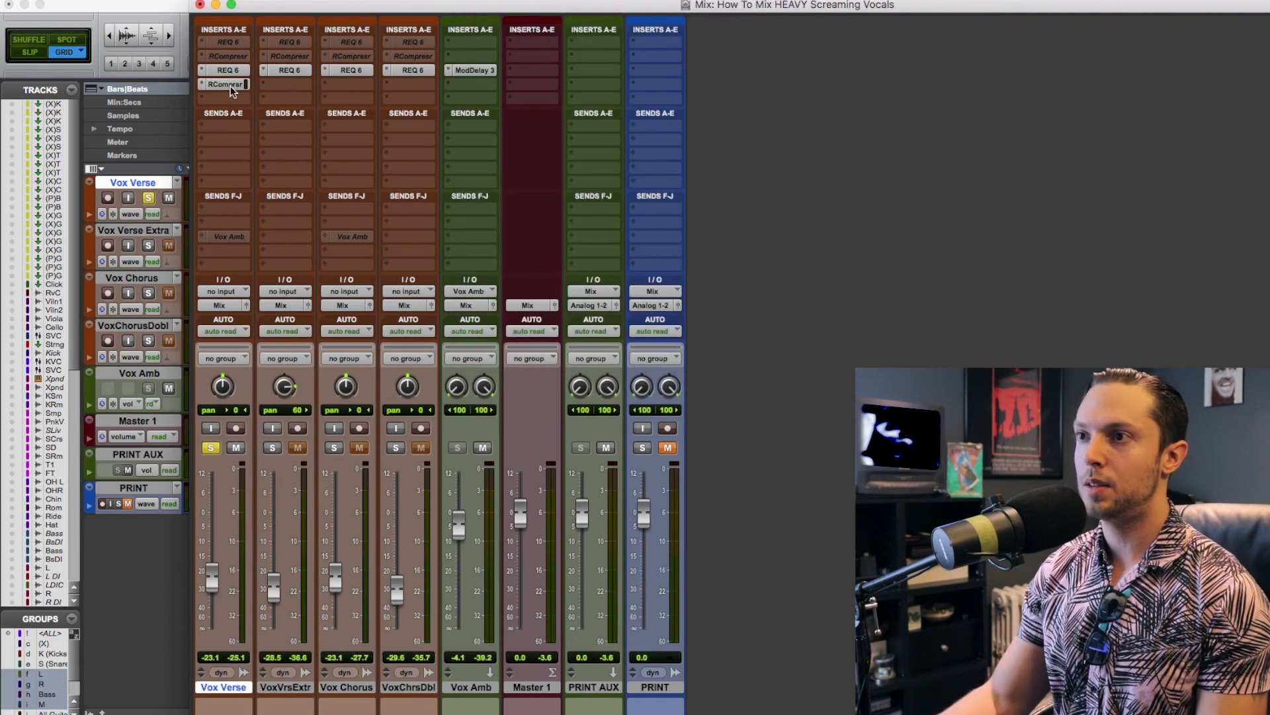
left_click_drag(292, 84, 332, 88)
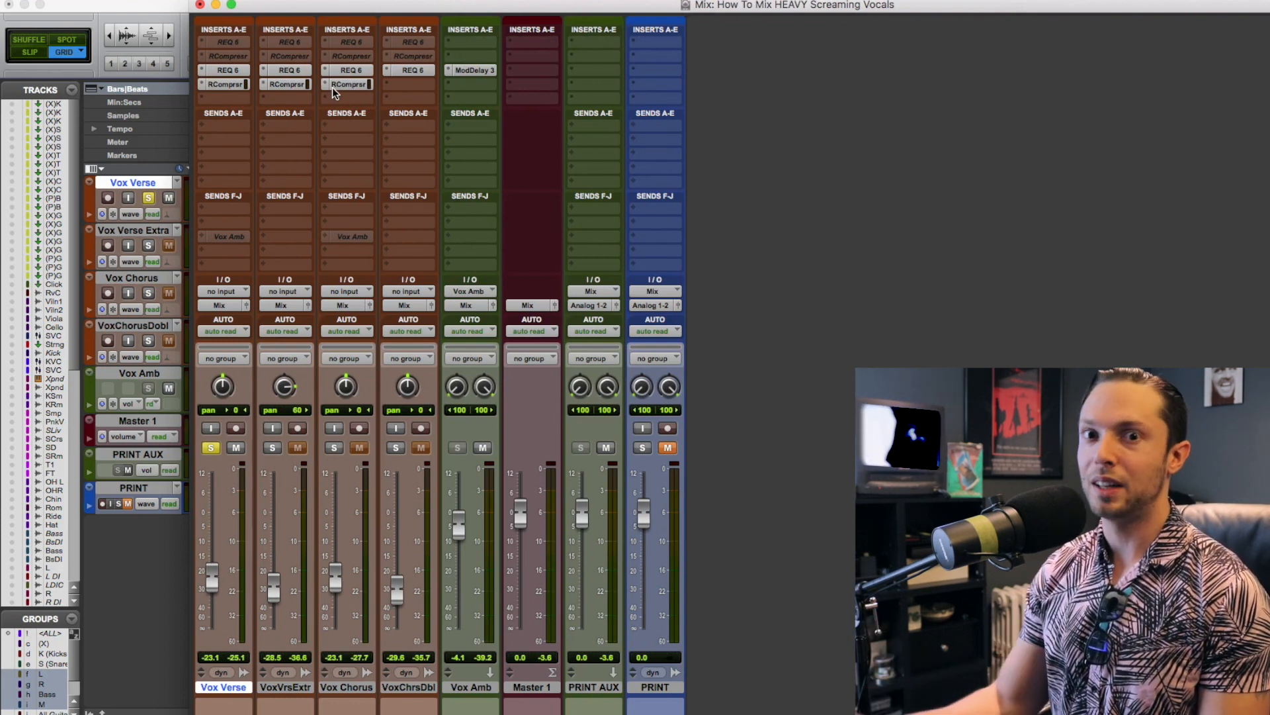
left_click_drag(332, 87, 404, 86)
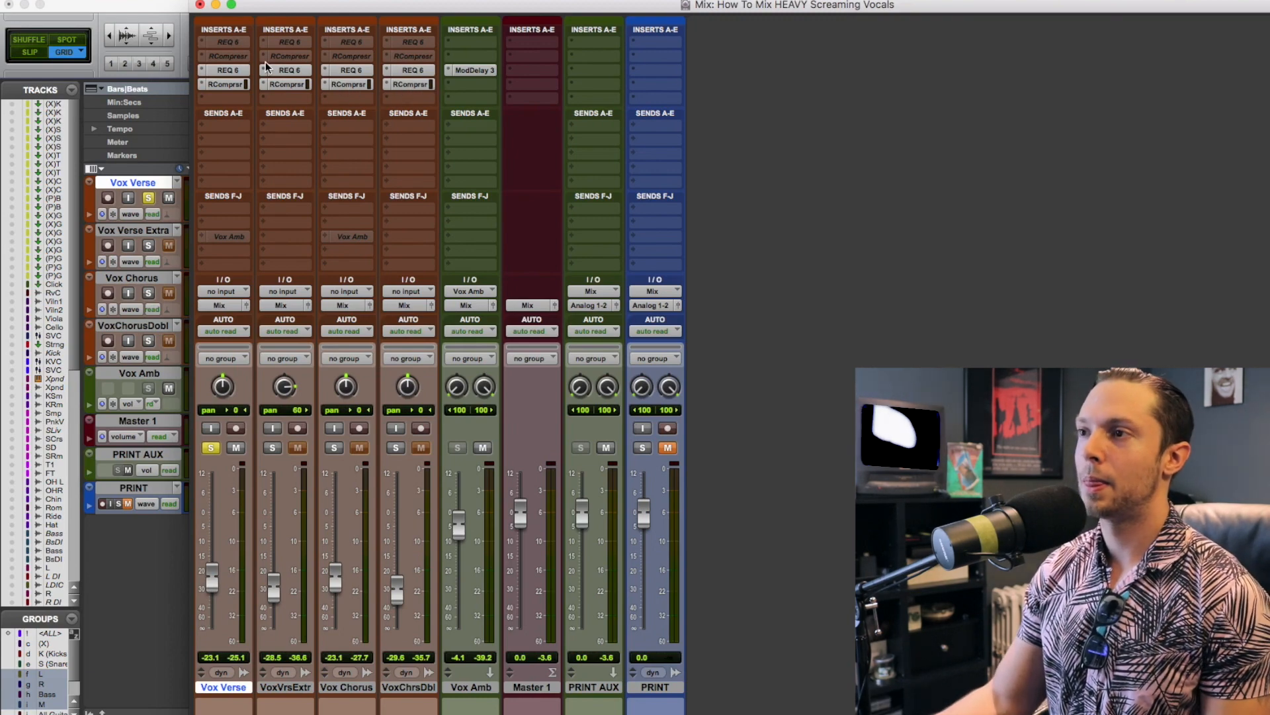
Insert a mono DeEsser below the RCompressor on Vox Verse and lower its threshold to -26.6 while the track plays
left_click(217, 98)
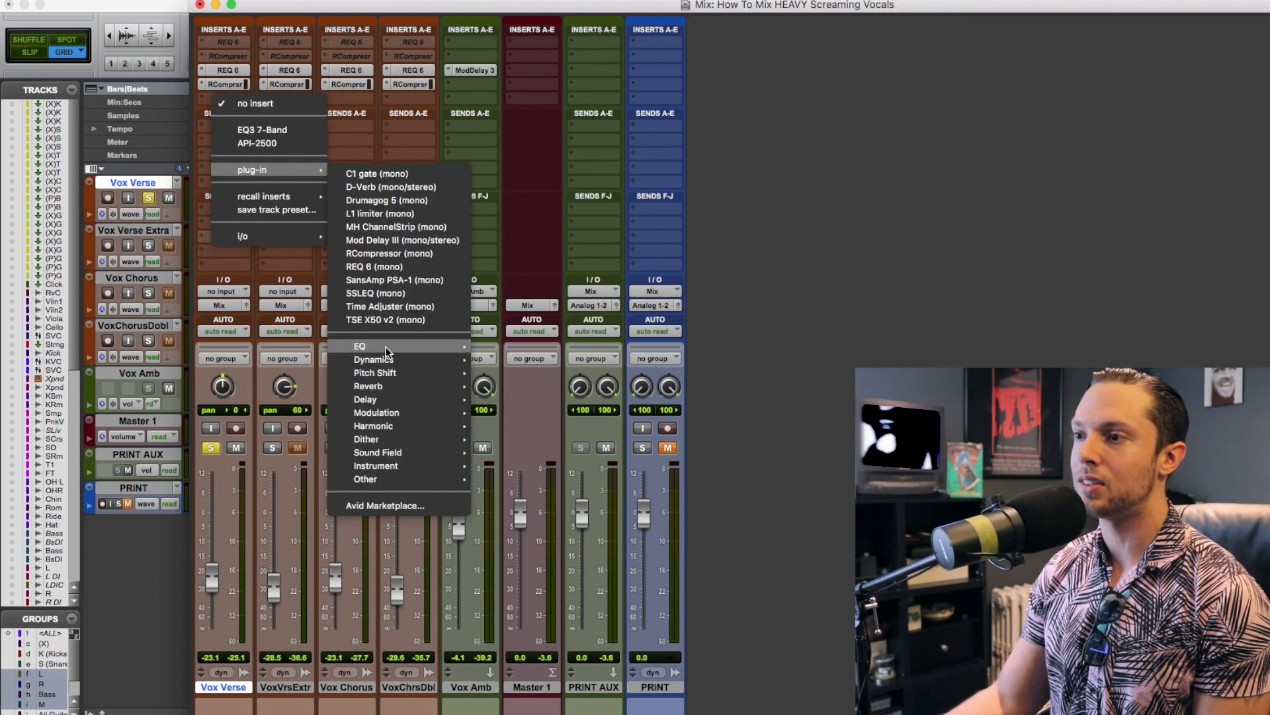
mouse_move(397, 360)
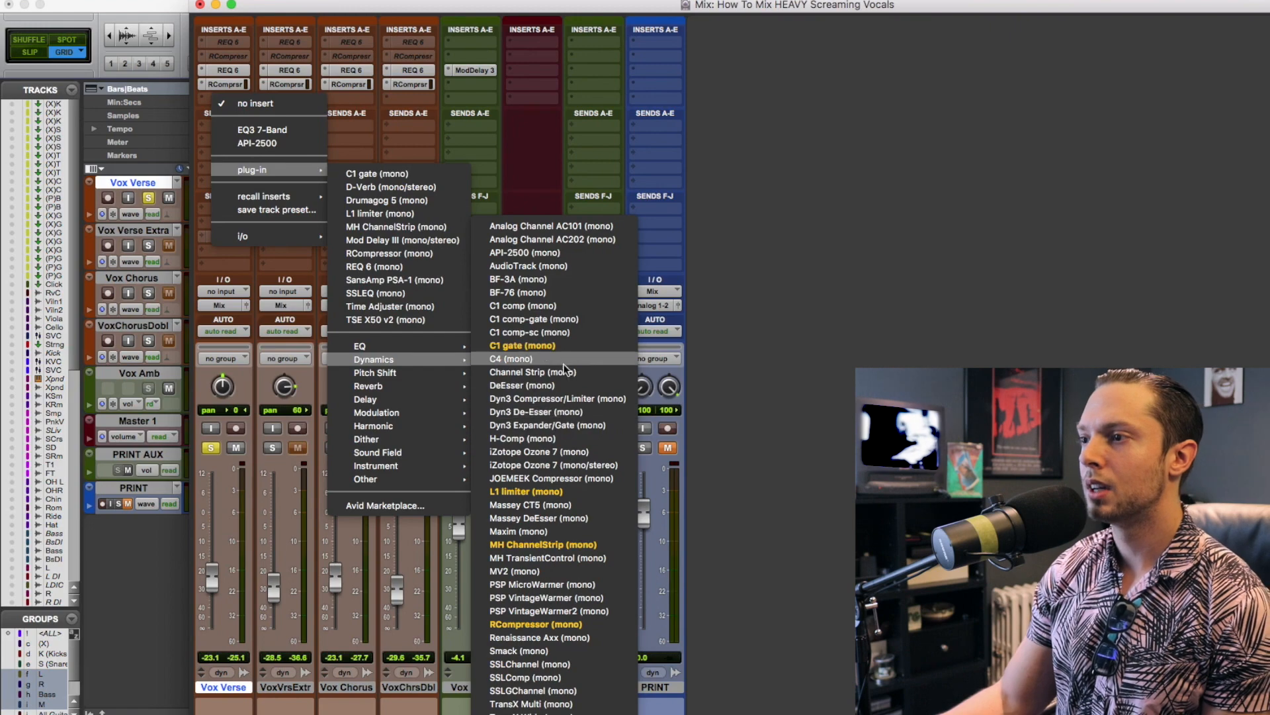
left_click(561, 386)
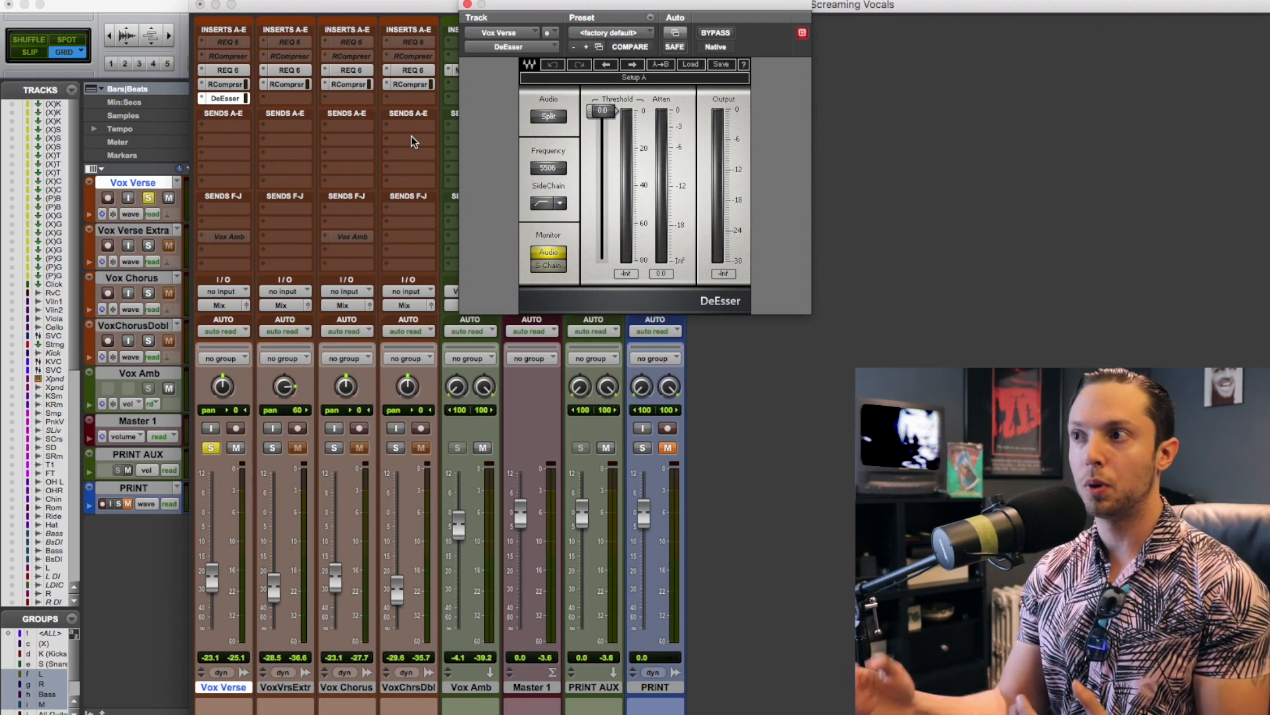
key("space")
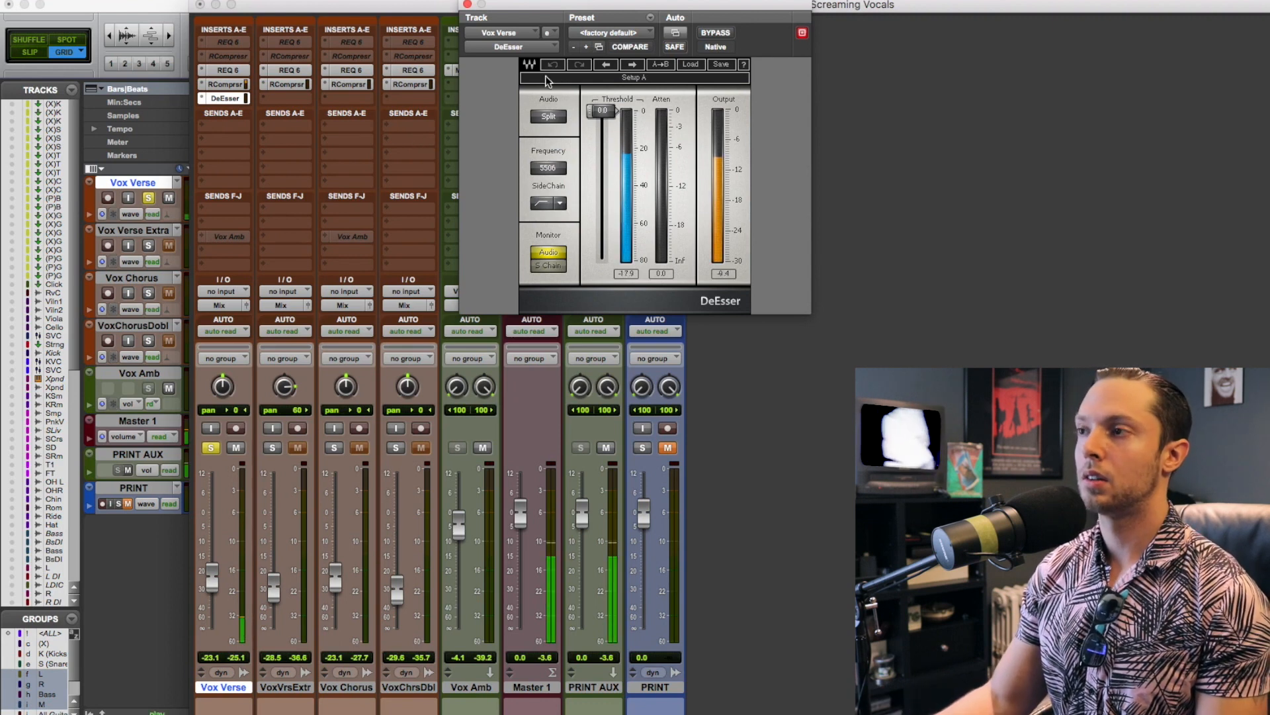
left_click_drag(601, 110, 600, 160)
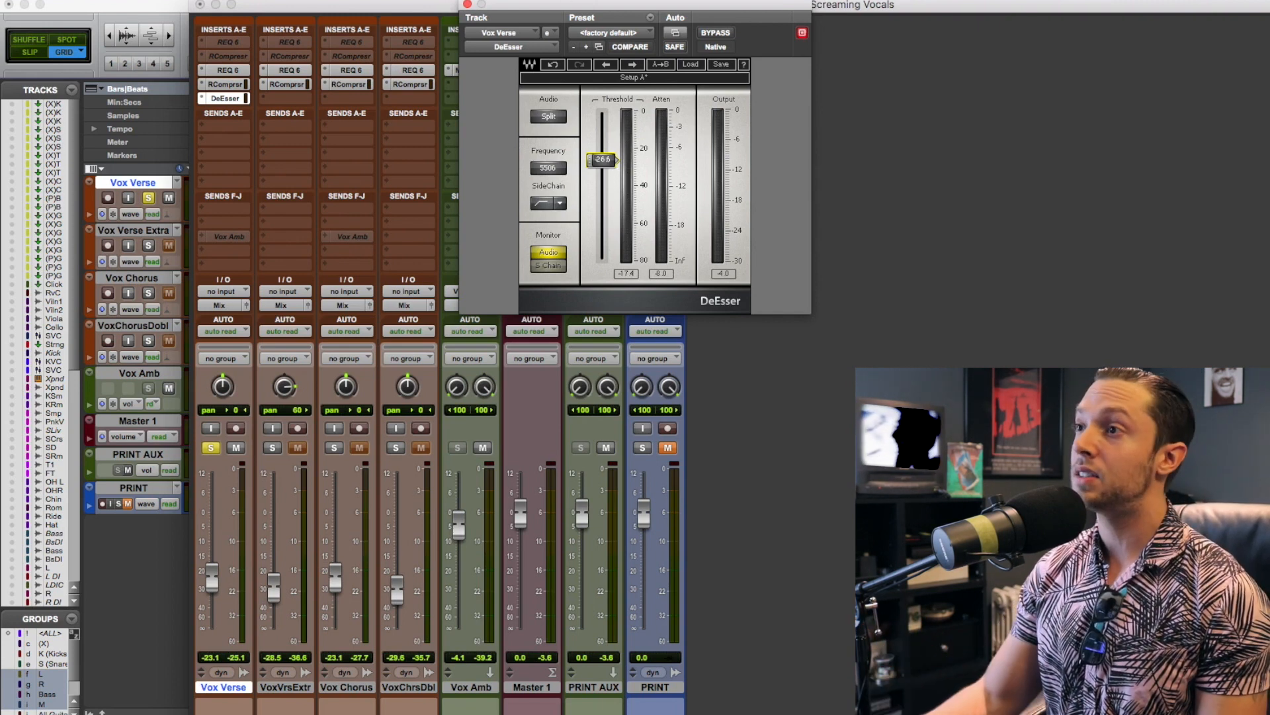
Copy the DeEsser to Vox Verse Extra, Vox Chorus and the chorus double track, and unsolo Vox Verse
left_click(467, 6)
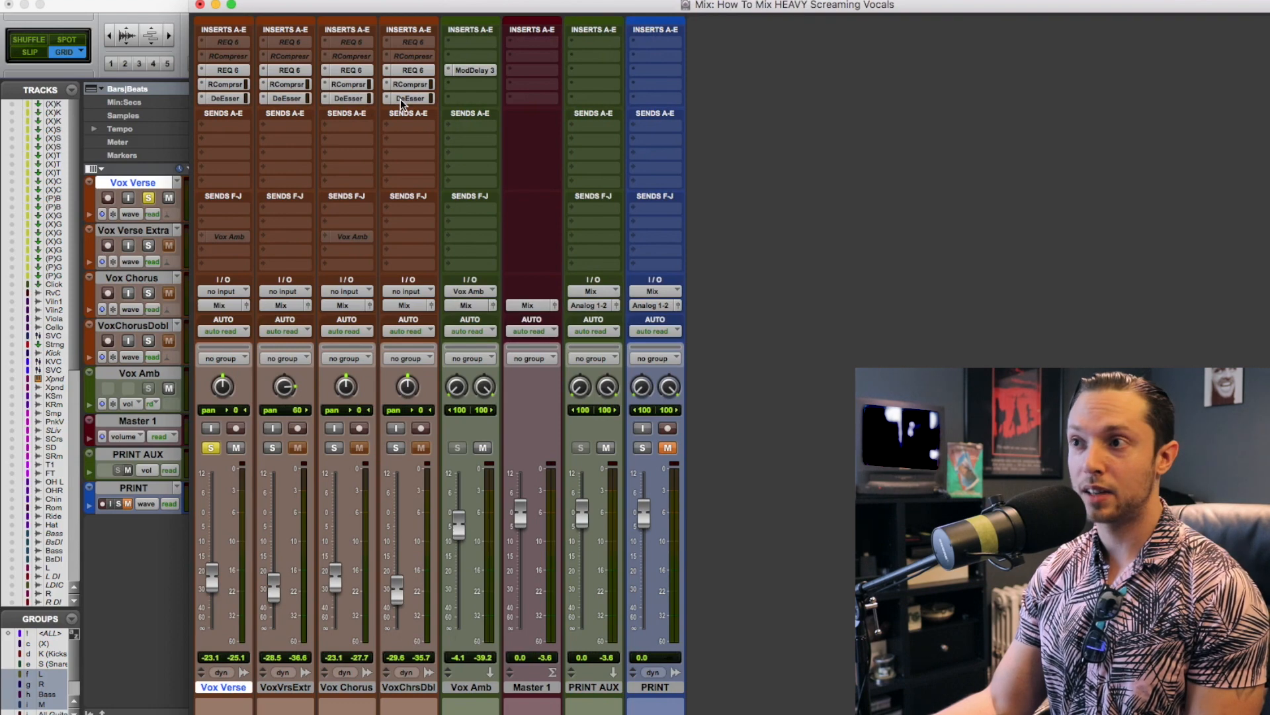
left_click(210, 449)
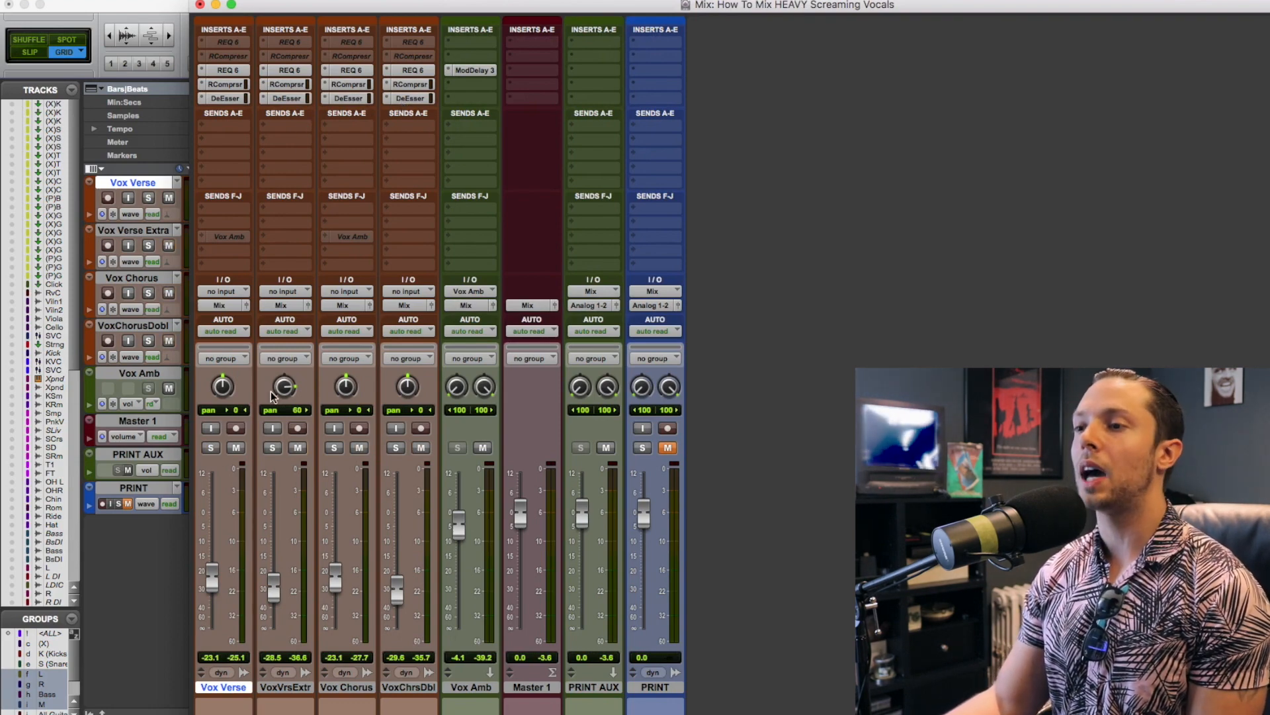
Play the full mix from bar 87, just before Verse 1, to hear the processed vocals in context
key("super+equal")
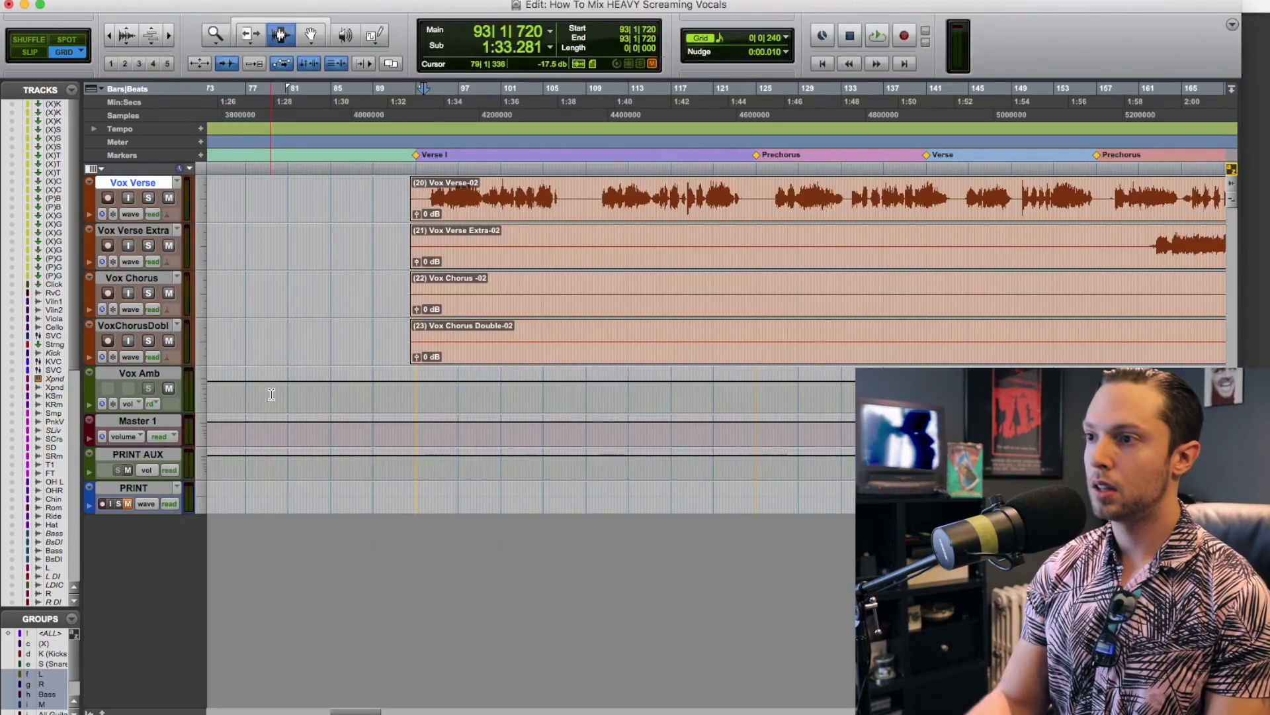
left_click(392, 249)
key("r")
key("t")
key("t")
left_click(624, 206)
key("r")
left_click(590, 207)
key("r")
key("space")
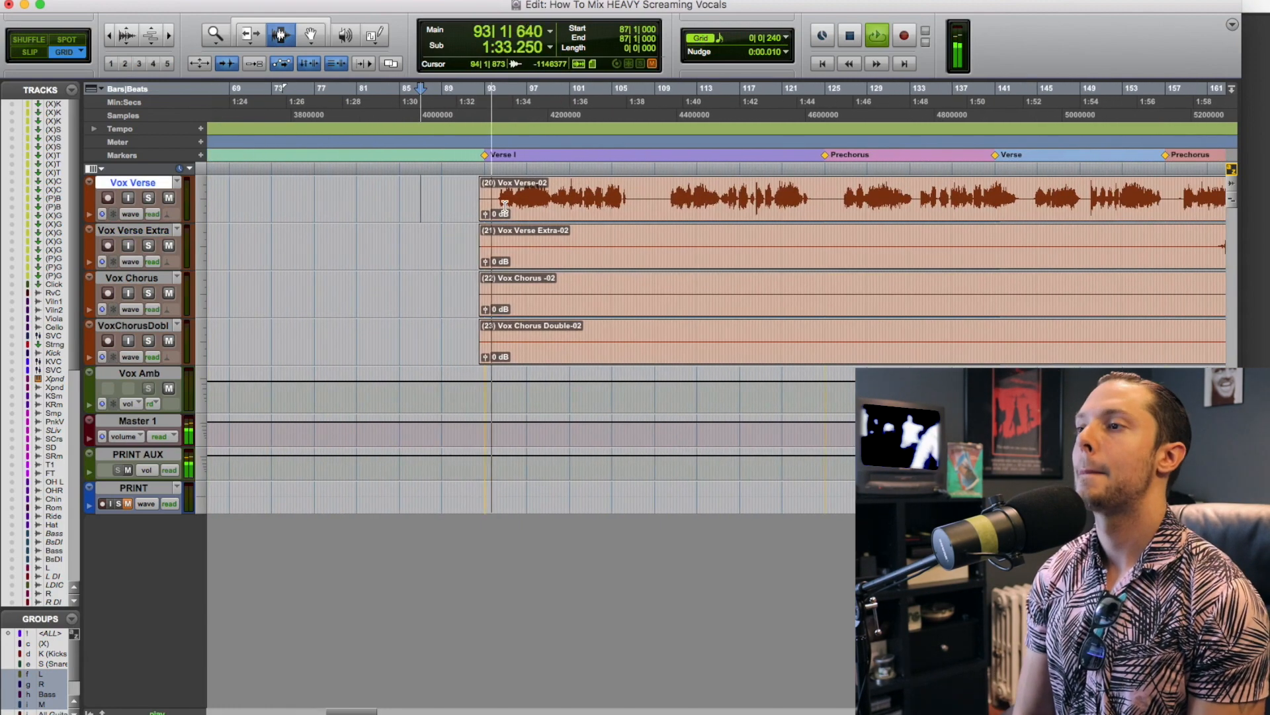
key("r")
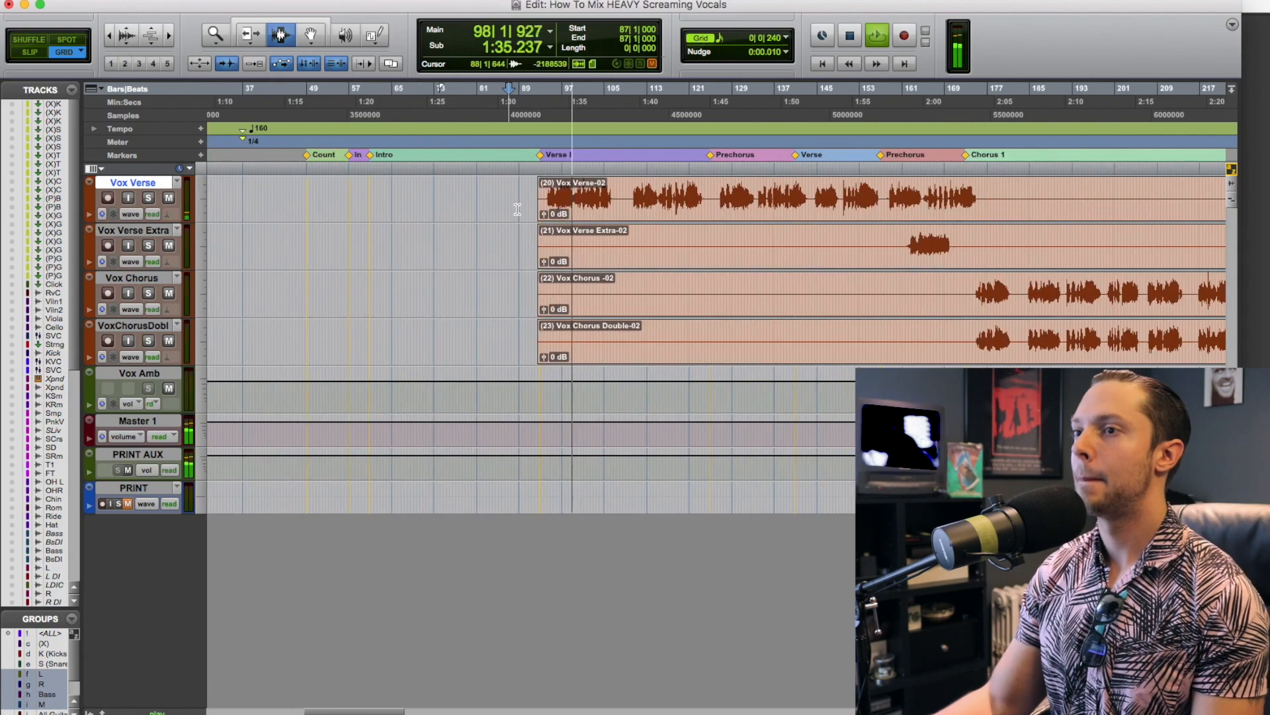
Raise the faders during playback to -21.5 on Vox Verse, -28.0 on Vox Verse Extra and -21.8 on Vox Chorus
key("super+equal")
left_click_drag(211, 571, 212, 539)
left_click_drag(332, 573, 332, 552)
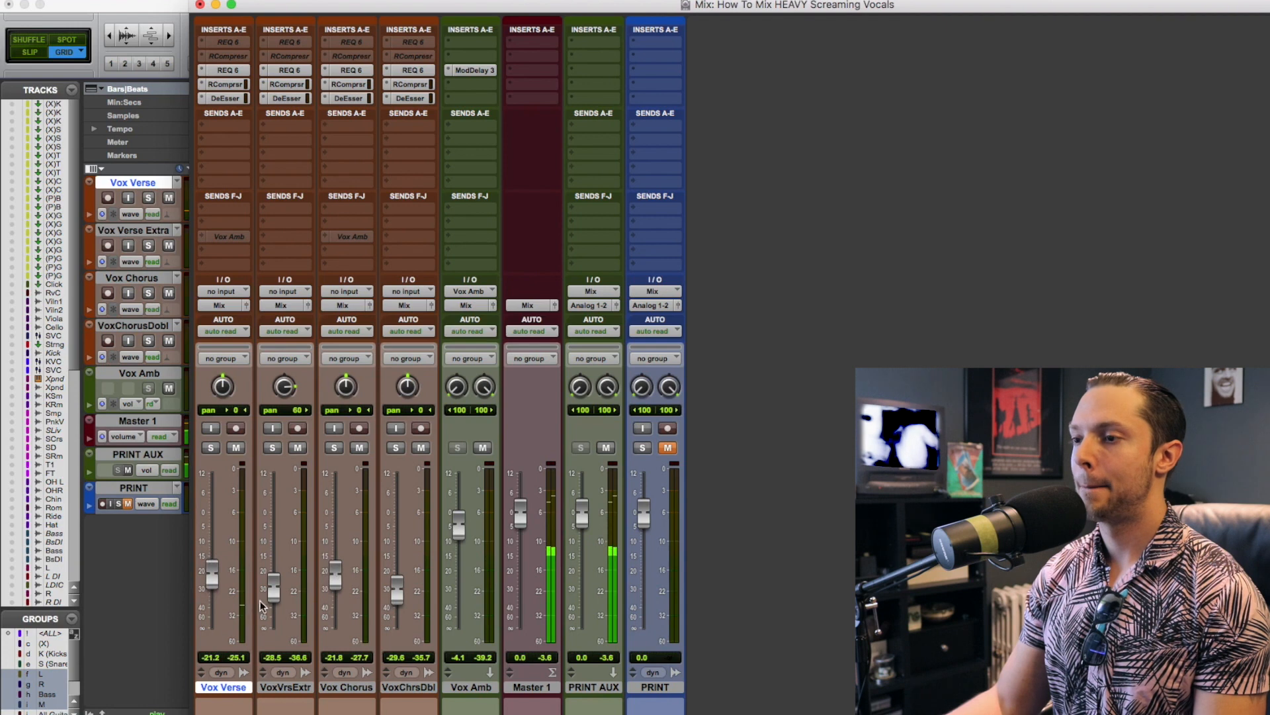
left_click_drag(275, 584, 274, 577)
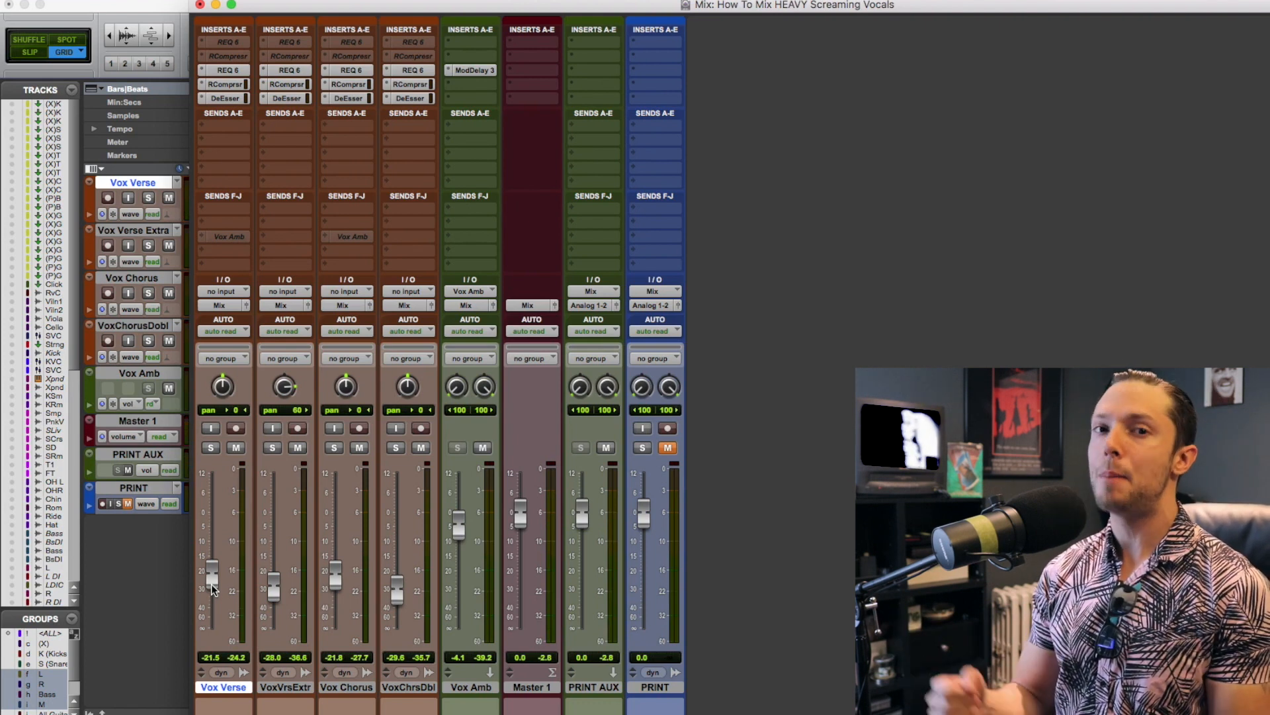
Set the gain of band 5 to -1.2 in the Vox Verse REQ 6 and listen to Verse 1 in the full mix
left_click(227, 71)
left_click_drag(682, 198, 682, 193)
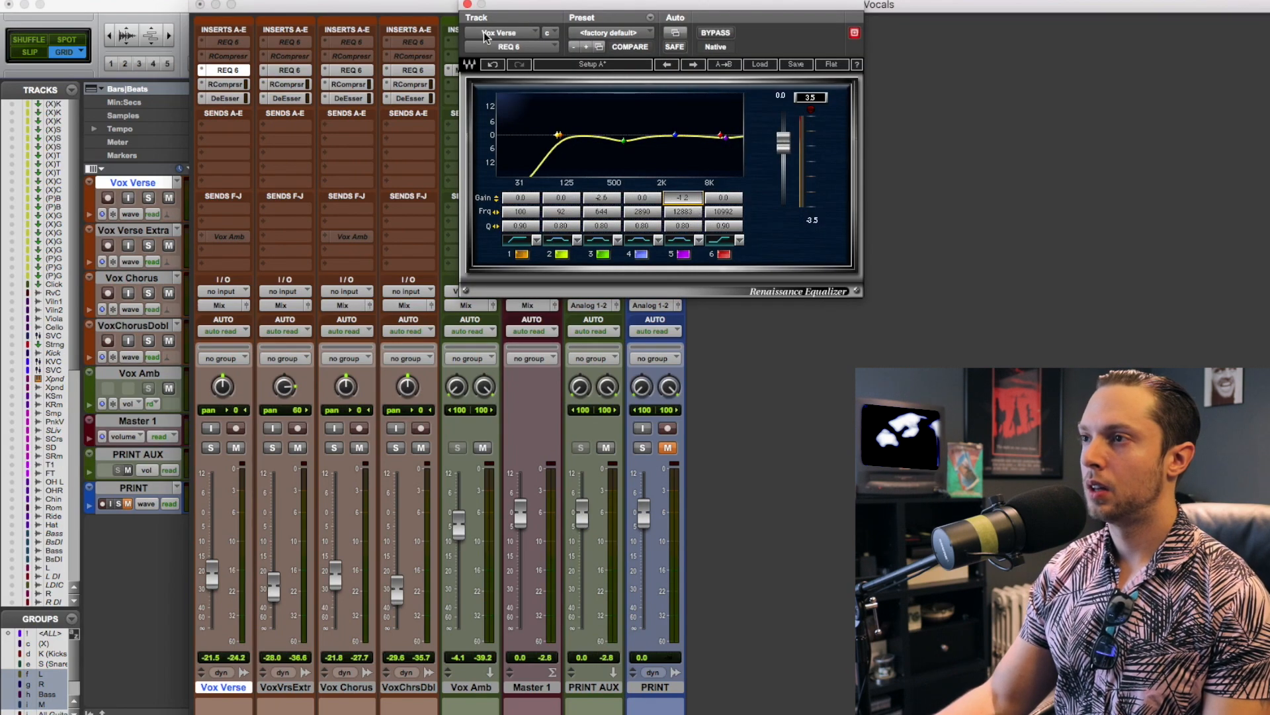
left_click(467, 4)
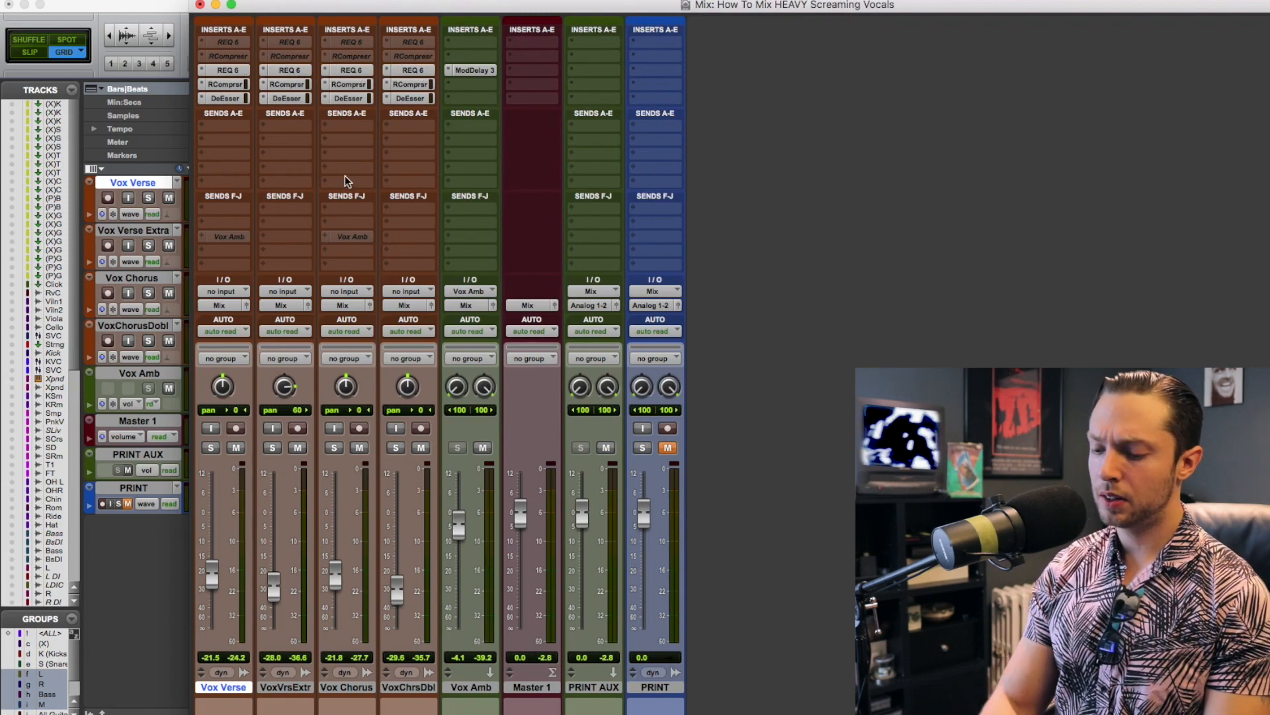
key("super+equal")
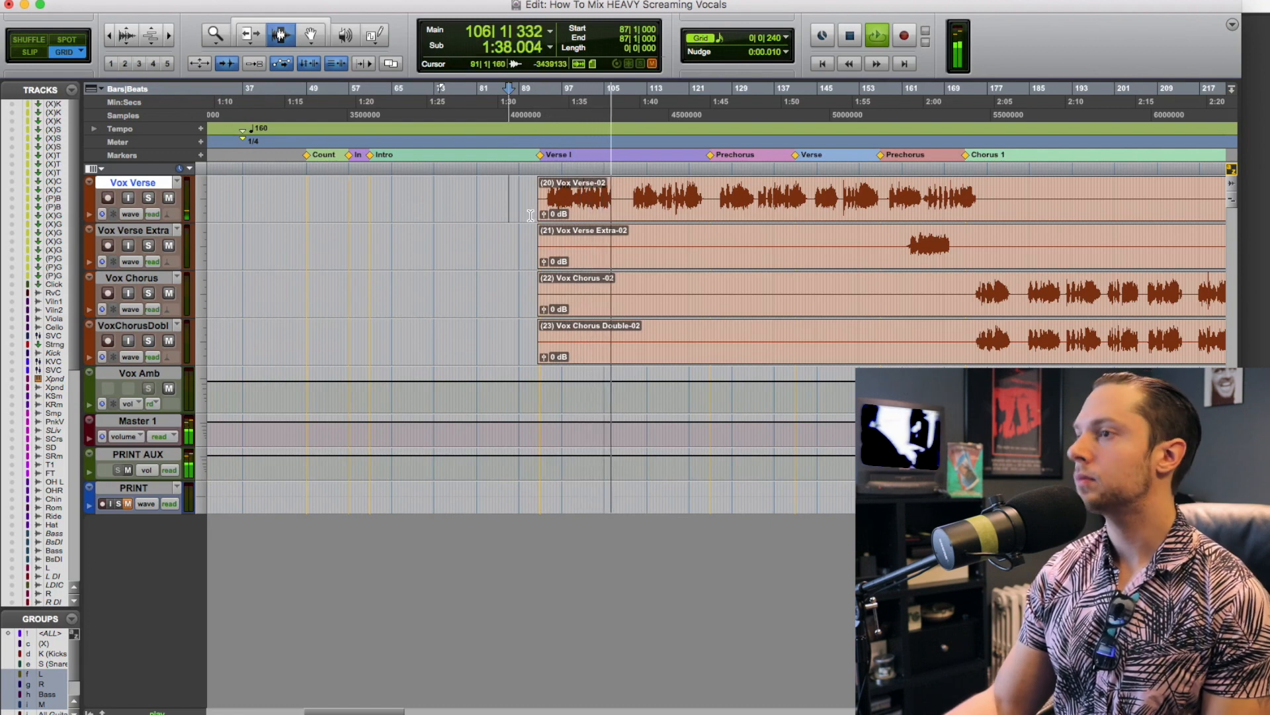
key("space")
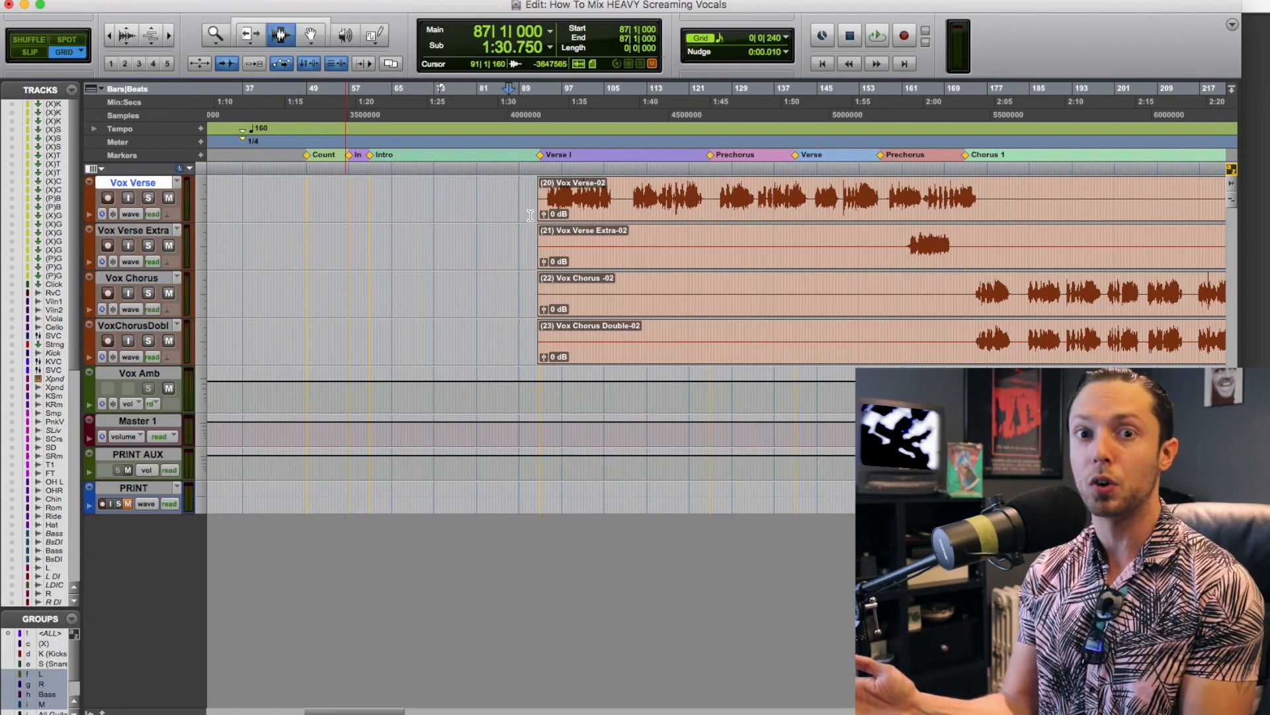
Inspect the delay times and feedback of the Mod Delay III on the Vox Amb track
key("super+equal")
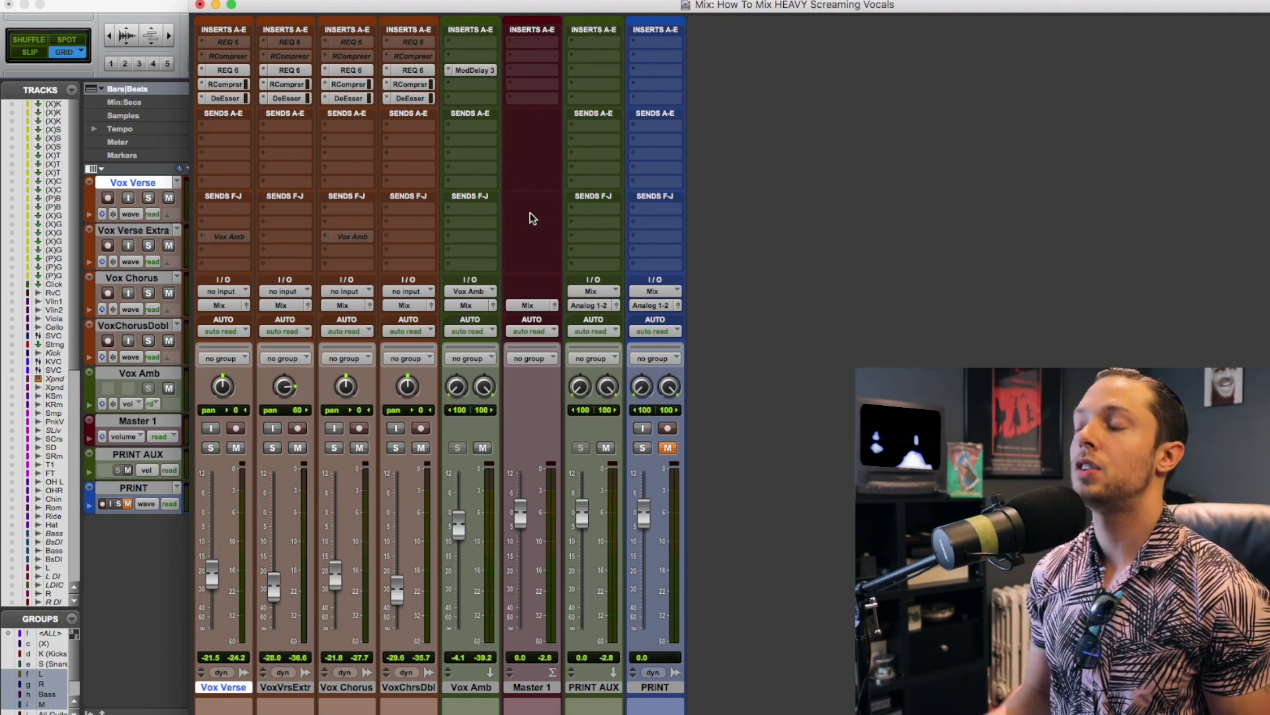
left_click(482, 68)
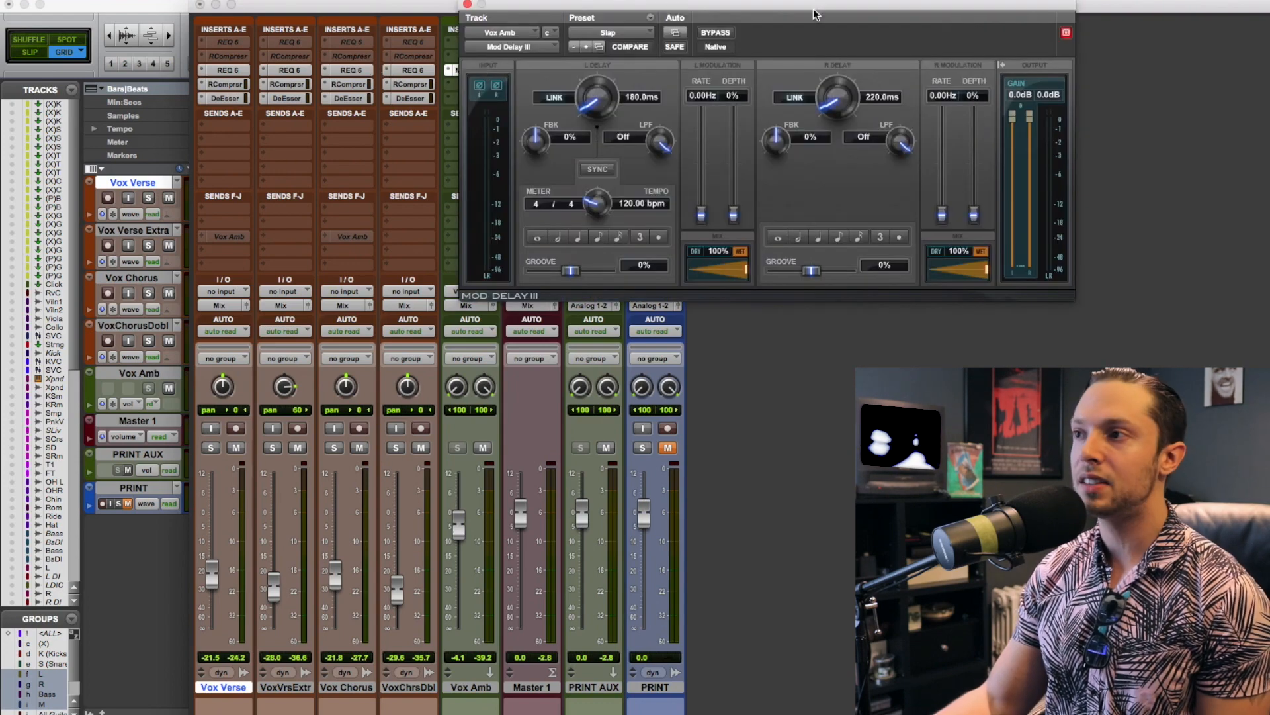
left_click_drag(723, 8, 740, 3)
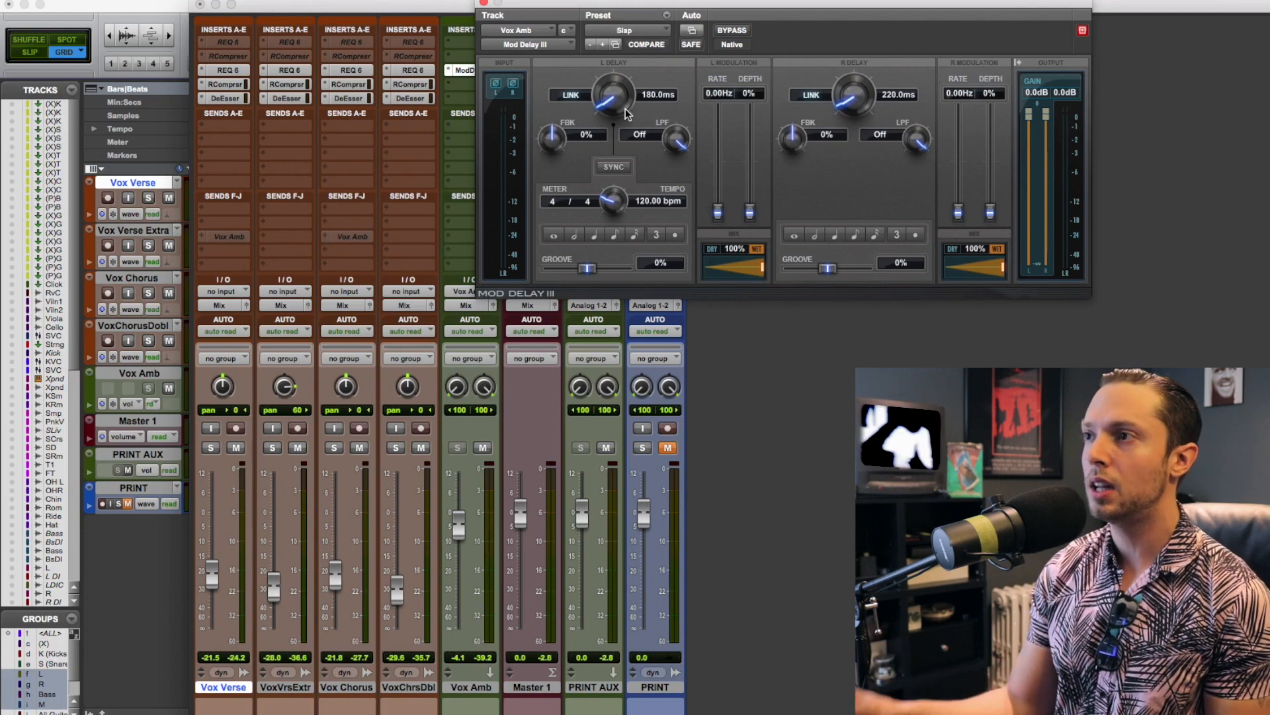
left_click(484, 4)
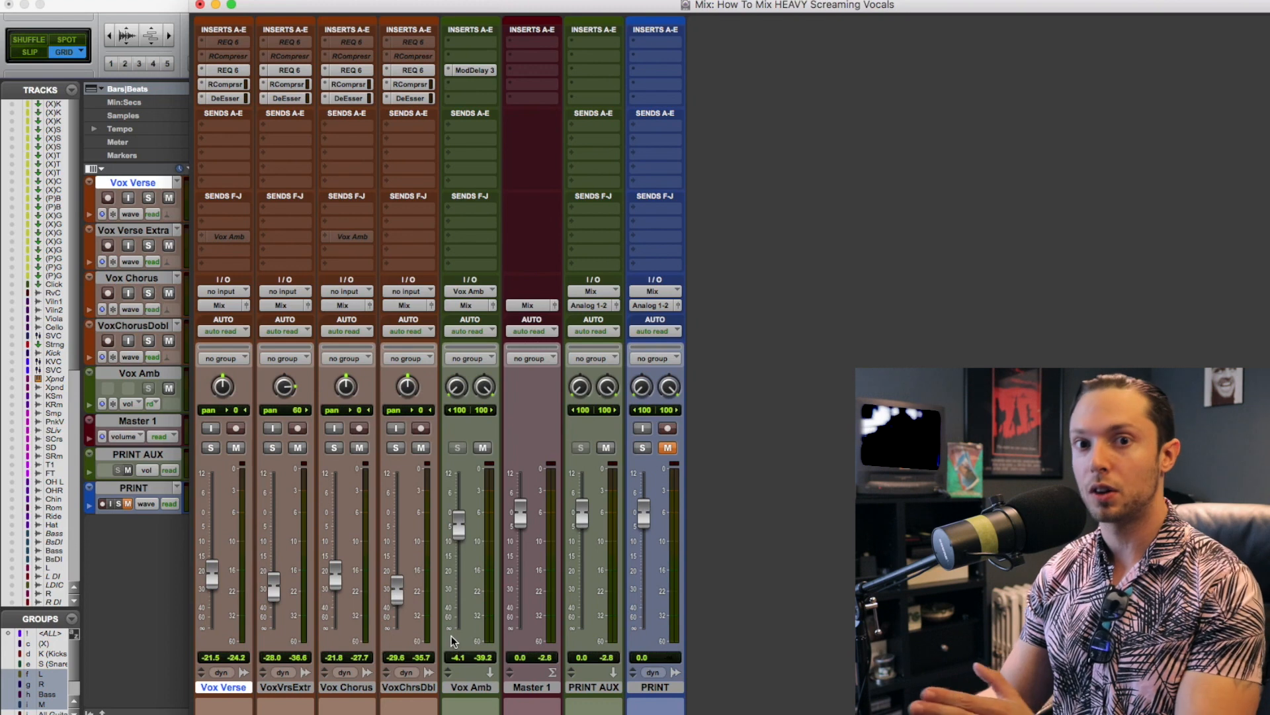
Activate the Vox Amb sends on Vox Verse and Vox Chorus, and check the level of the Vox Verse send
left_click(218, 240, "ctrl+super")
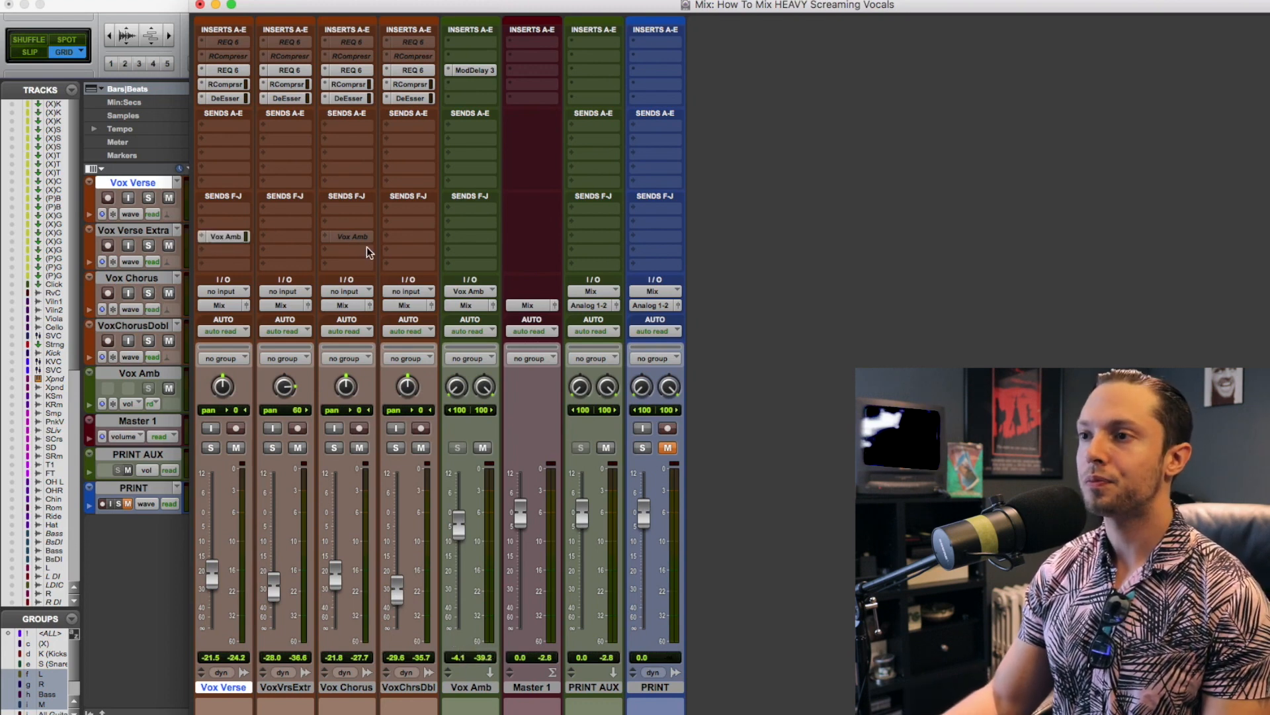
left_click(363, 239, "ctrl+super")
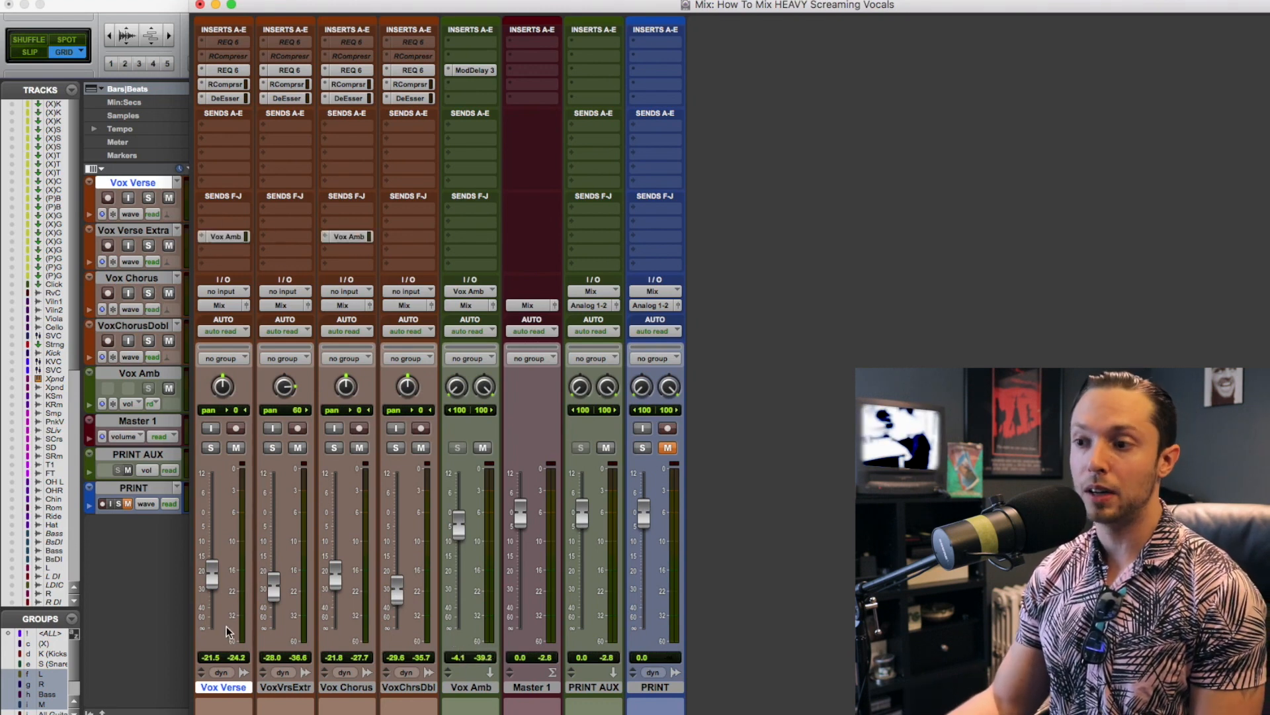
left_click(232, 238)
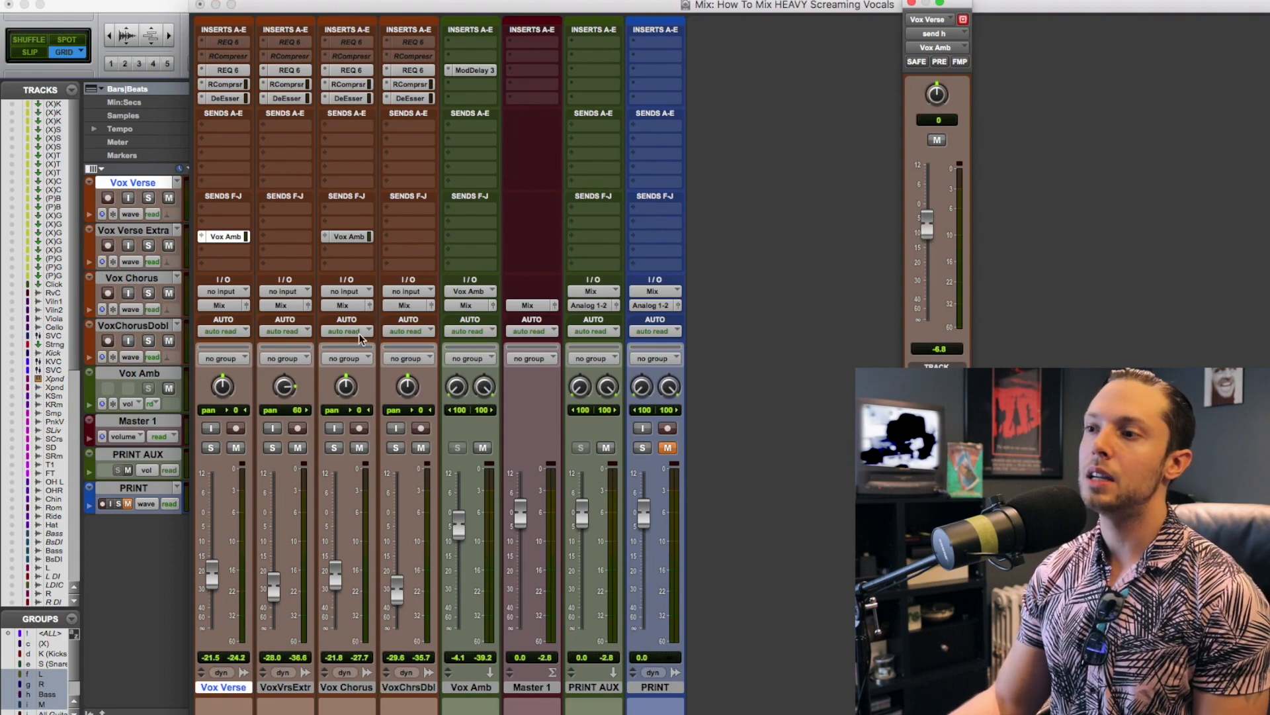
left_click(912, 3)
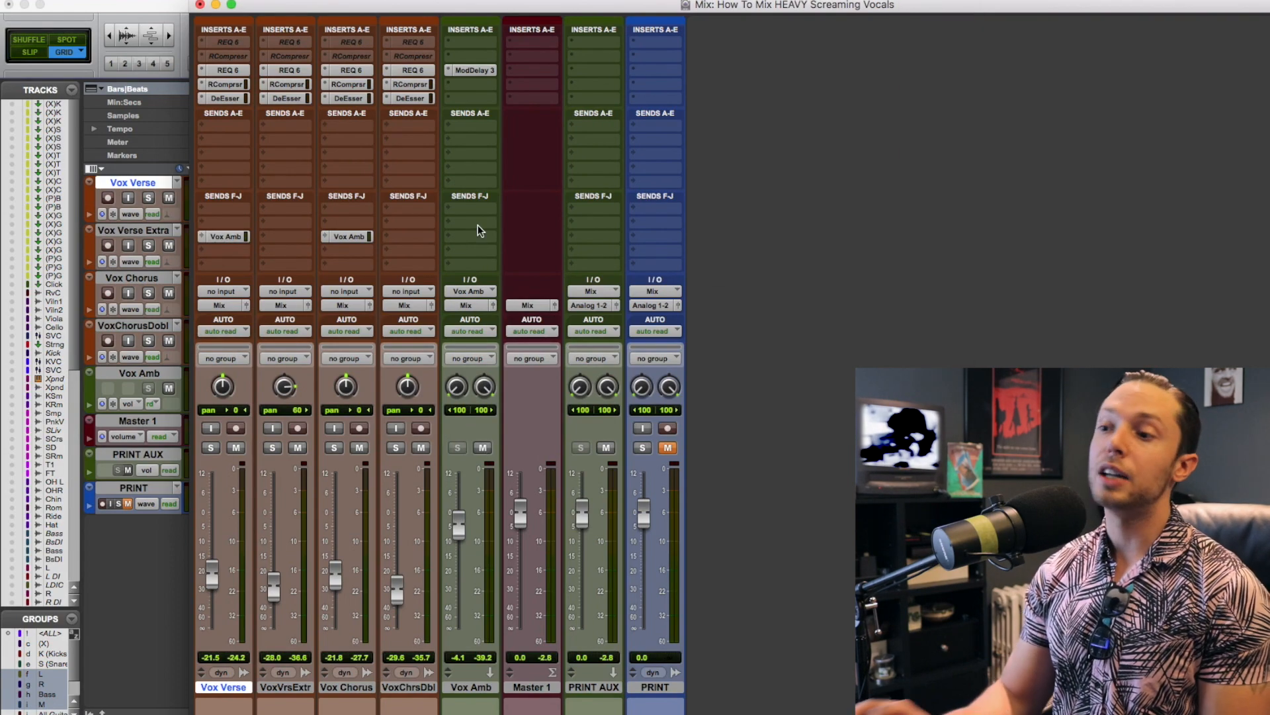
Highlight the Vox Verse Extra phrase in the second Prechorus and the full Chorus 1 passage on the Vox Chorus Double track
key("super+equal")
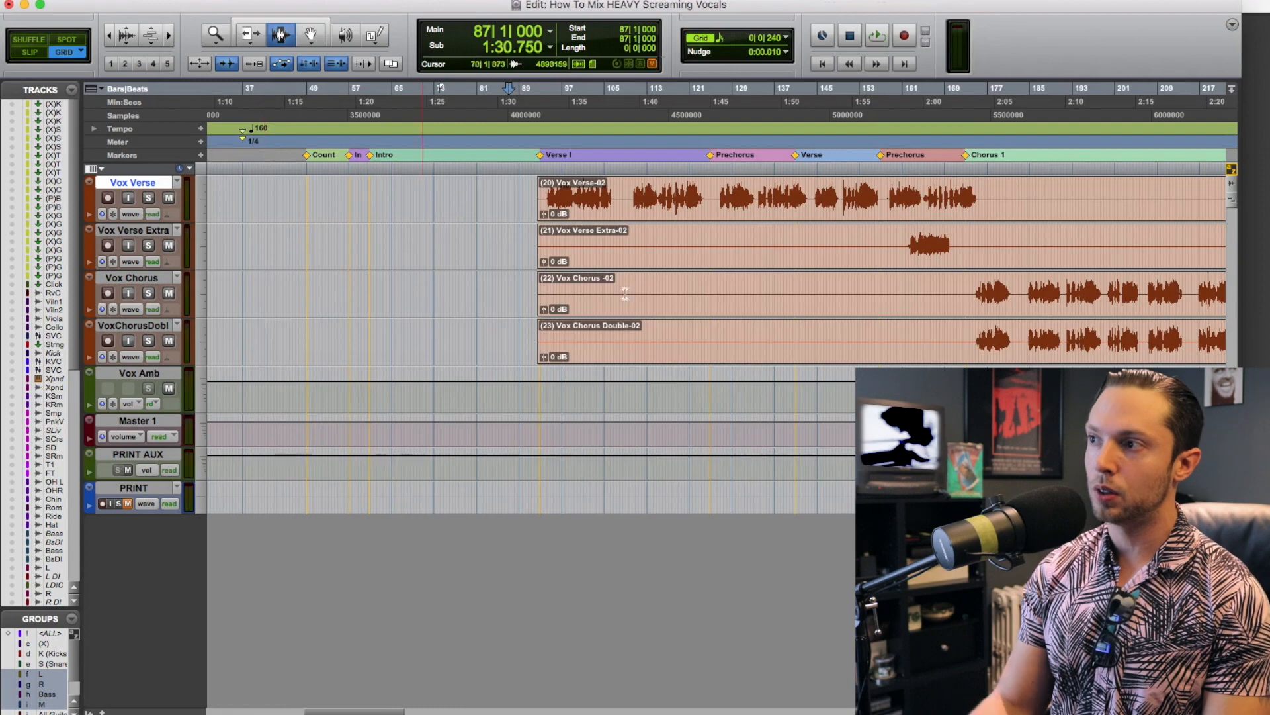
scroll(794, 264, "right", 2)
left_click(781, 235)
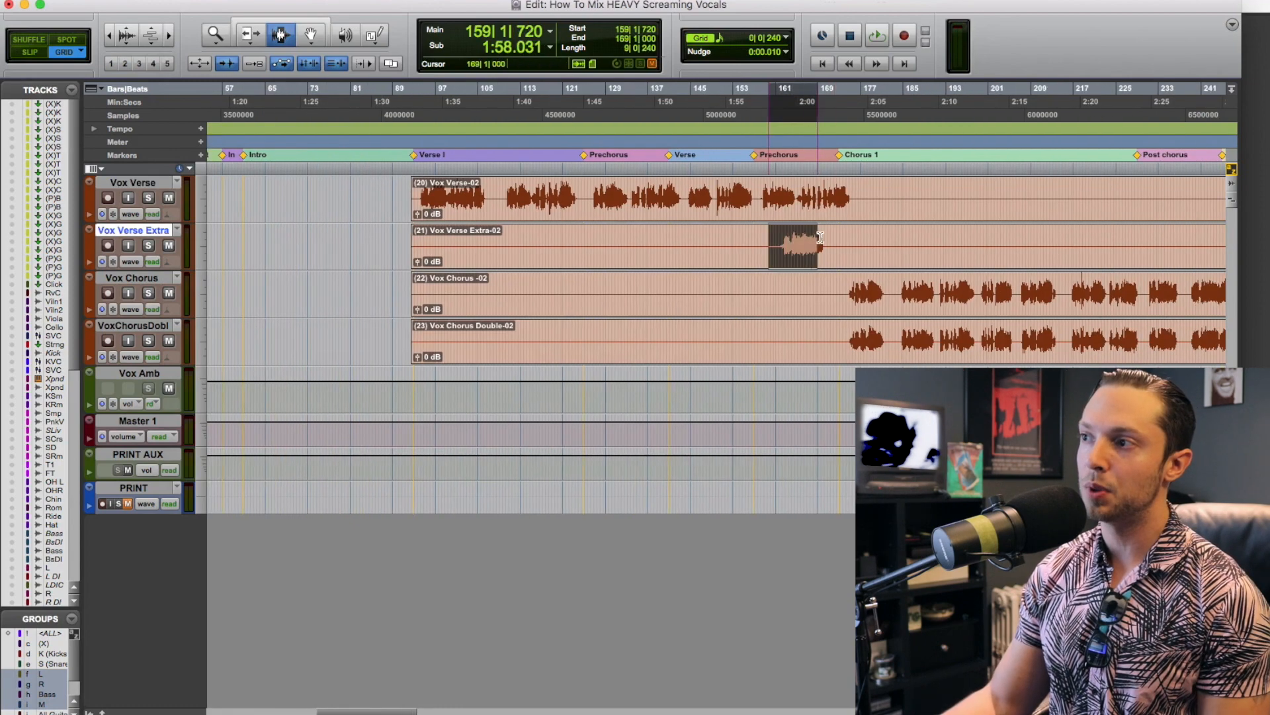
scroll(777, 291, "right", 3)
left_click(774, 346)
left_click_drag(774, 346, 892, 341)
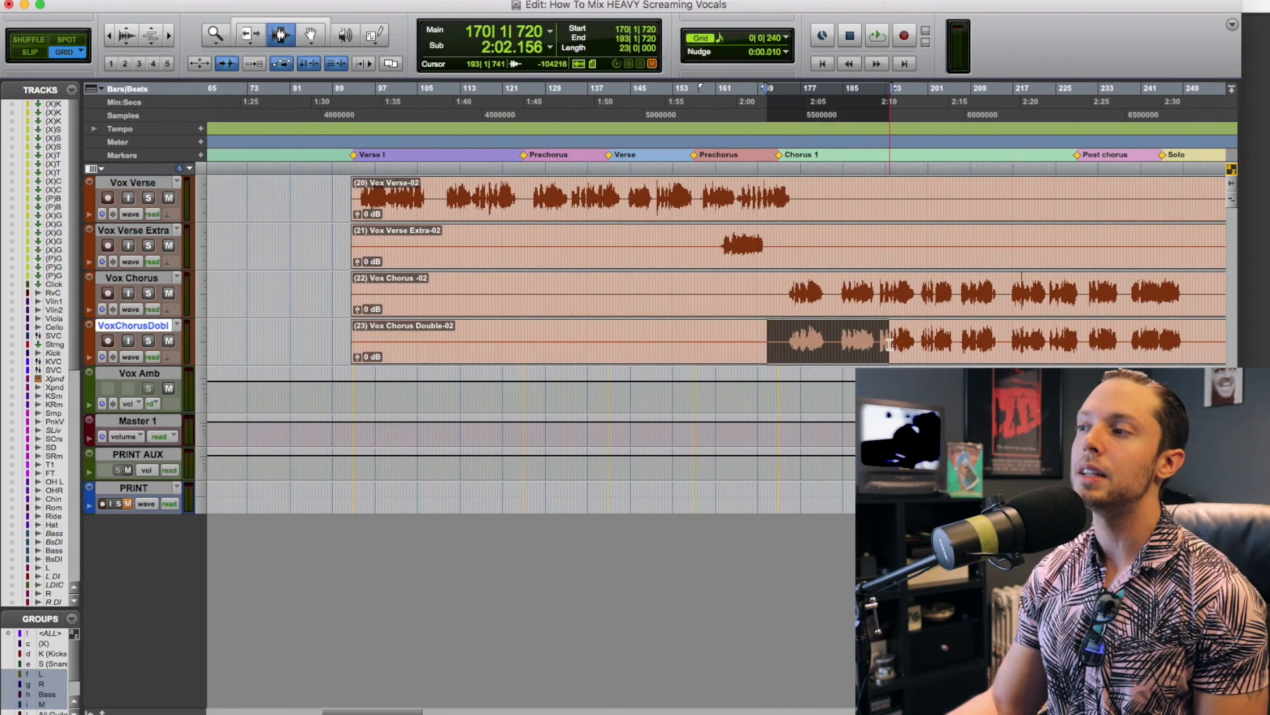
scroll(892, 342, "right", 5)
left_click_drag(607, 340, 903, 337)
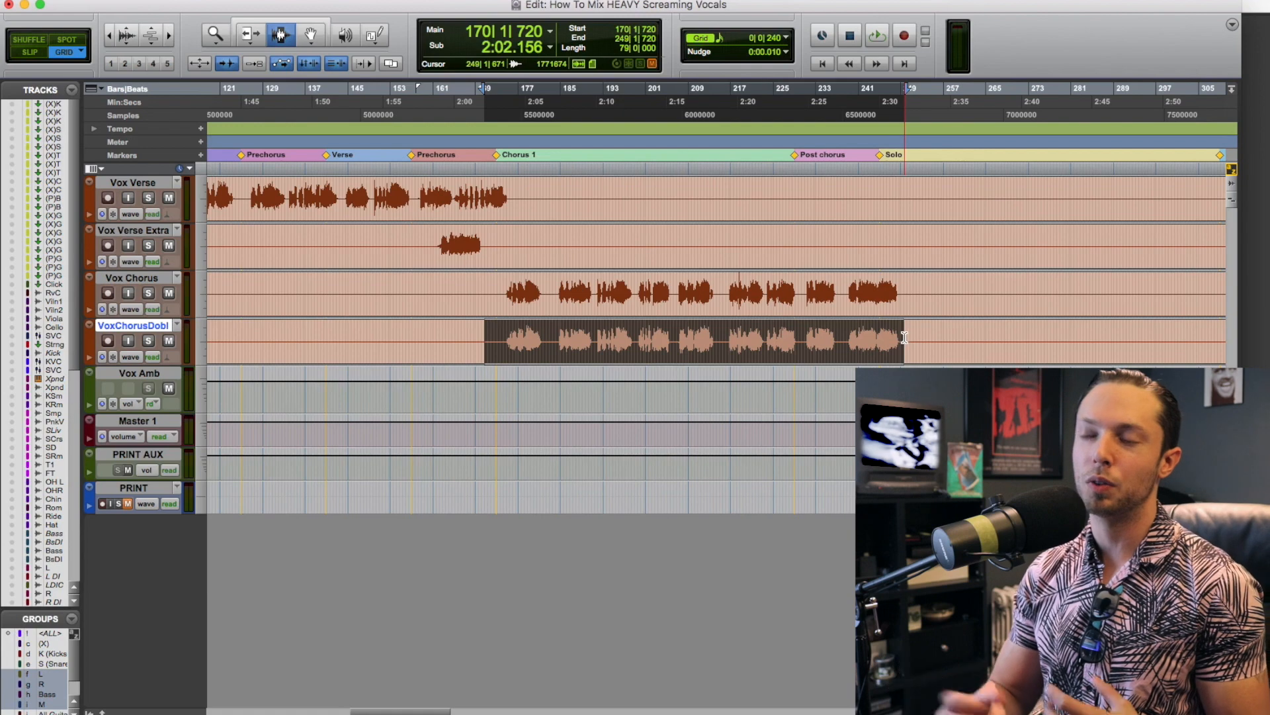
key("super+equal")
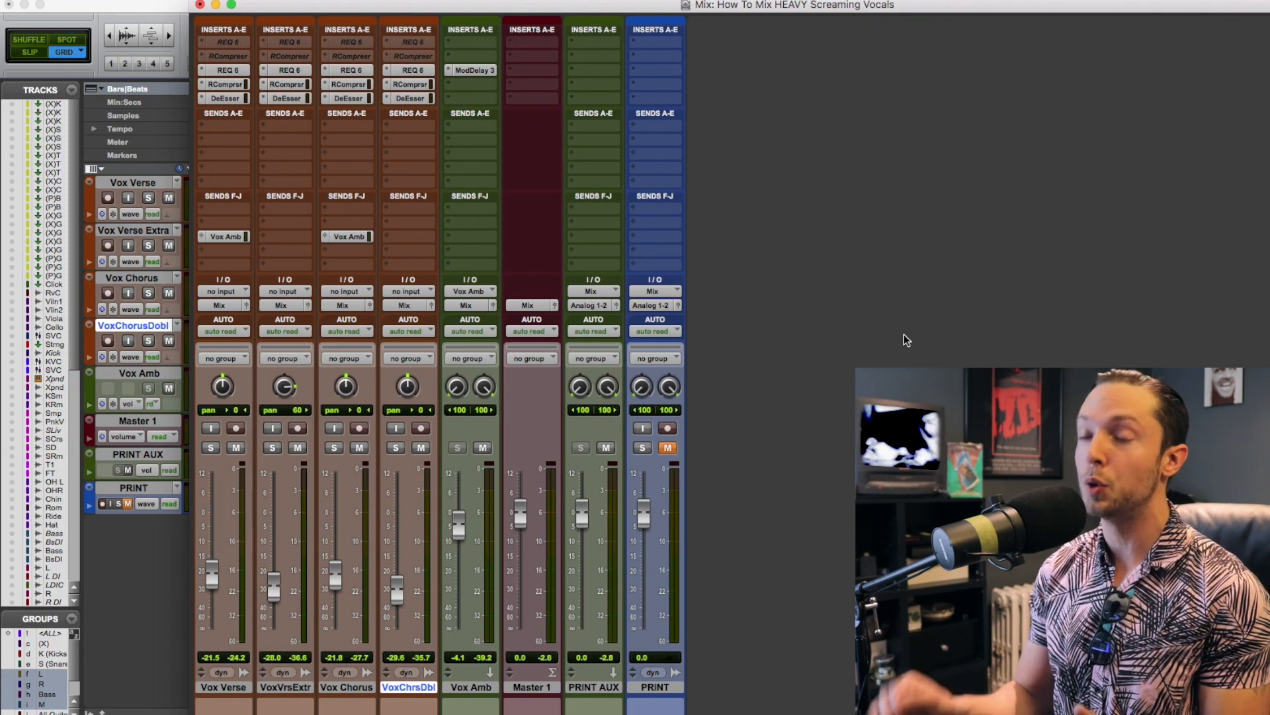
Play the full mix from bar 143, near the second Verse marker, into Chorus 1 to hear the delay sends and vocal layers
key("super+equal")
key("r")
key("r")
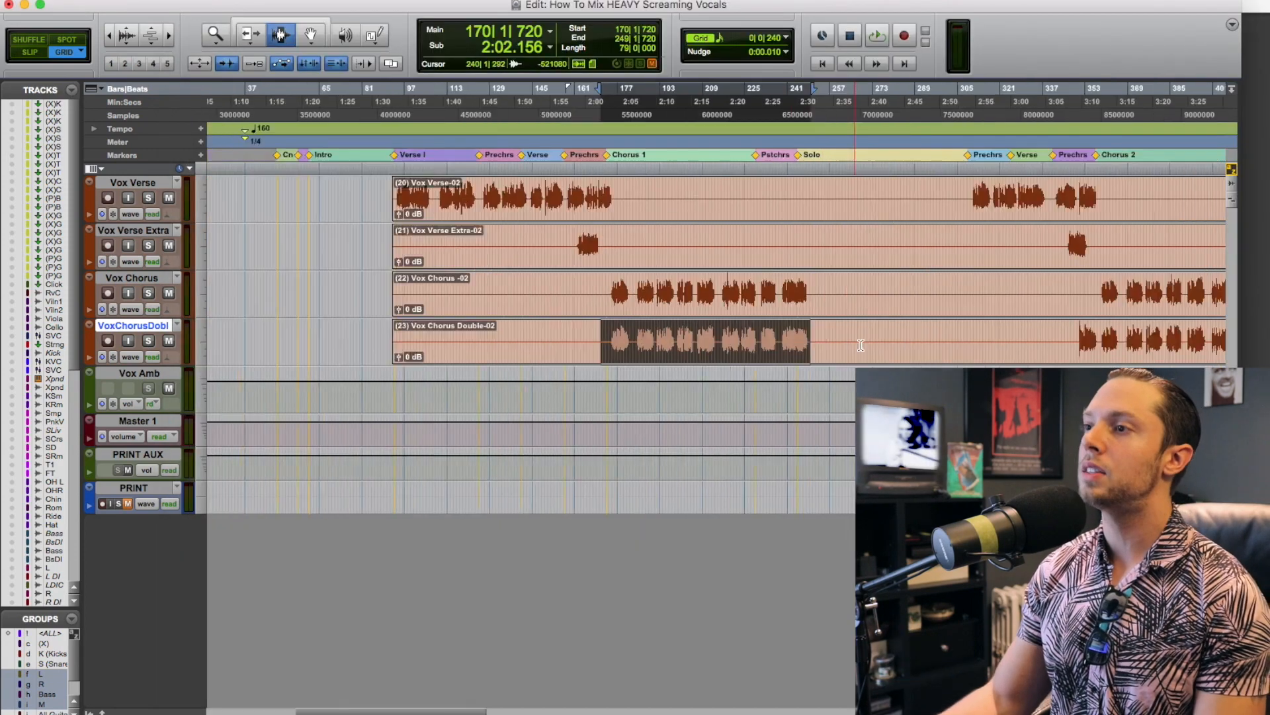
left_click(625, 195)
key("t")
key("t")
scroll(634, 186, "right", 1)
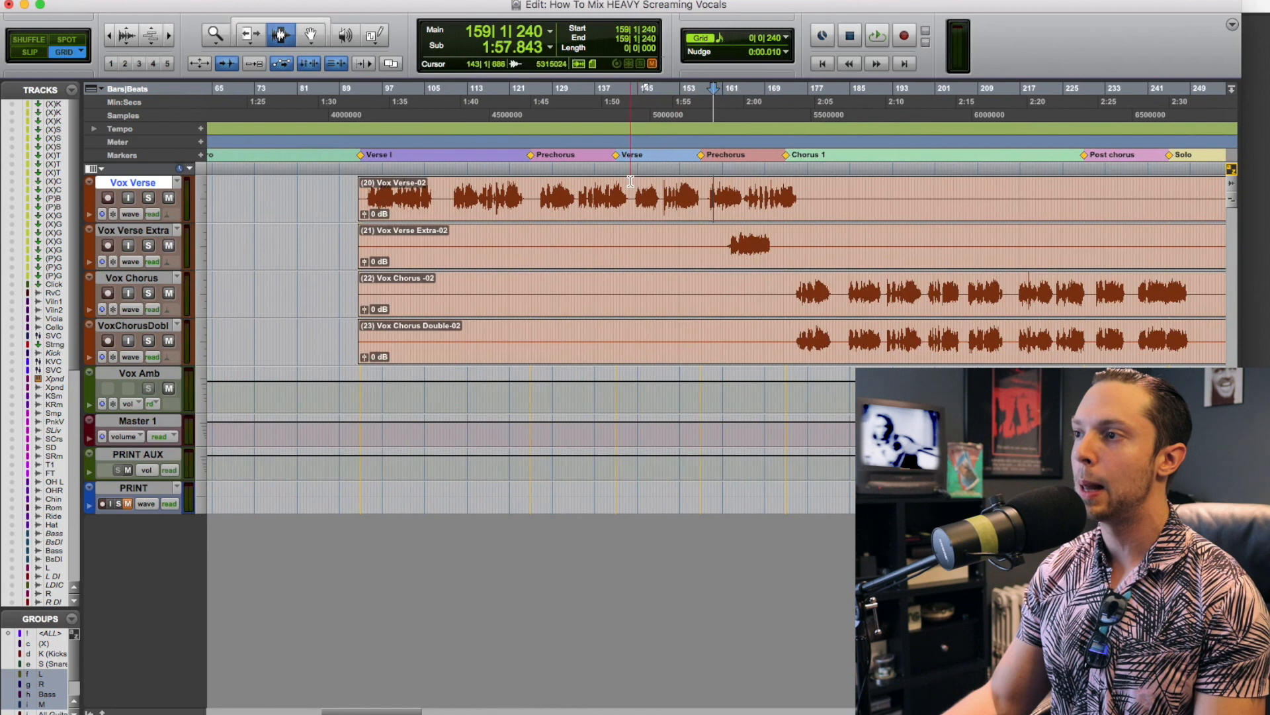
left_click(632, 183)
scroll(633, 183, "right", 2)
scroll(633, 184, "right", 1)
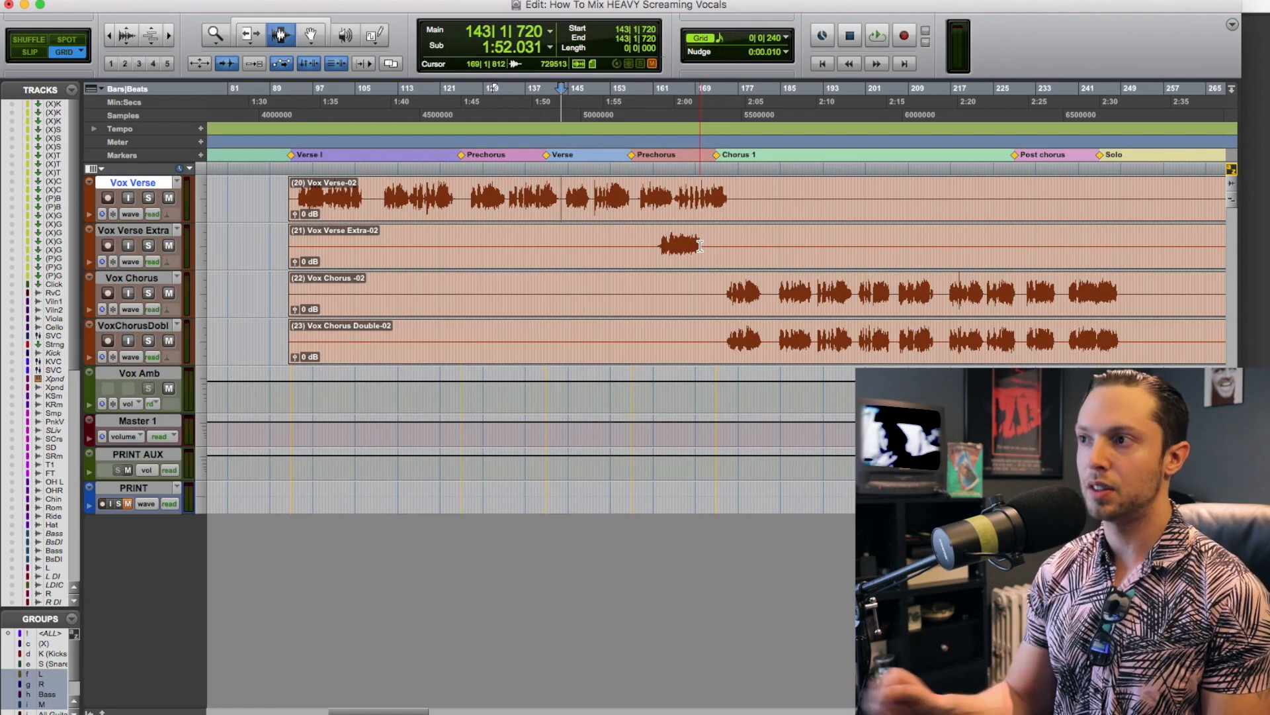
key("space")
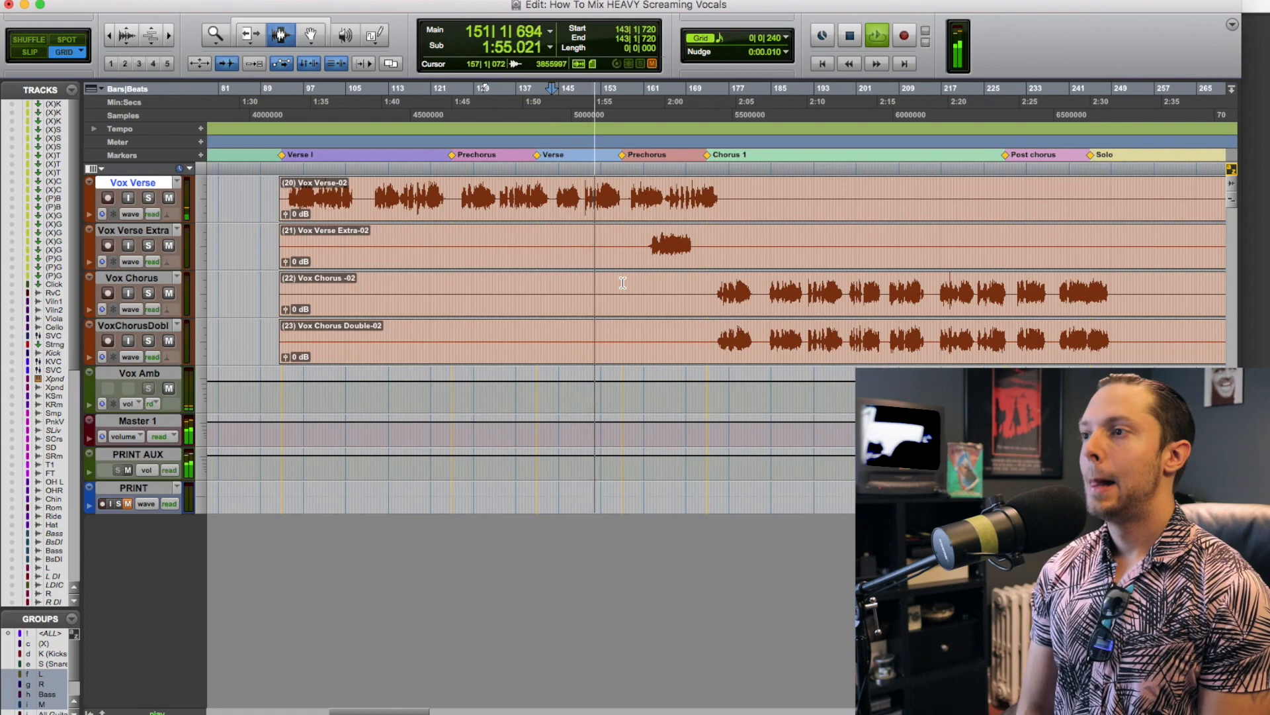
key("super+equal")
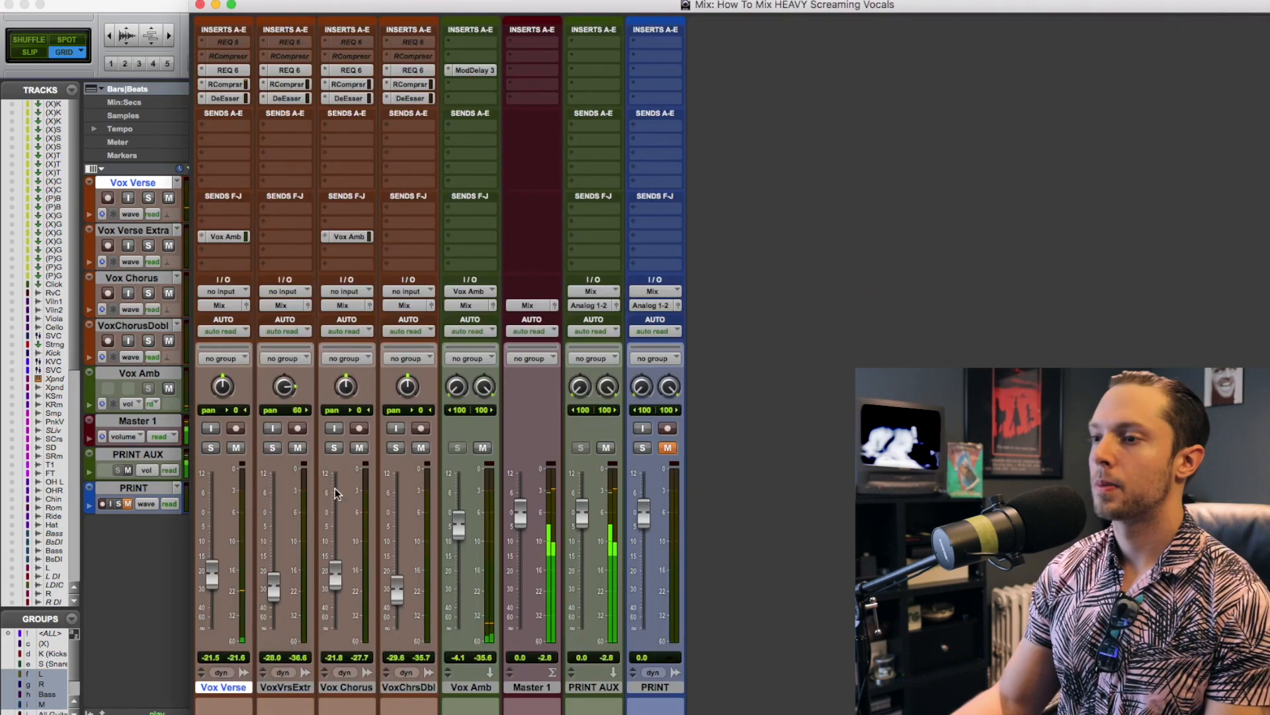
key("super+equal")
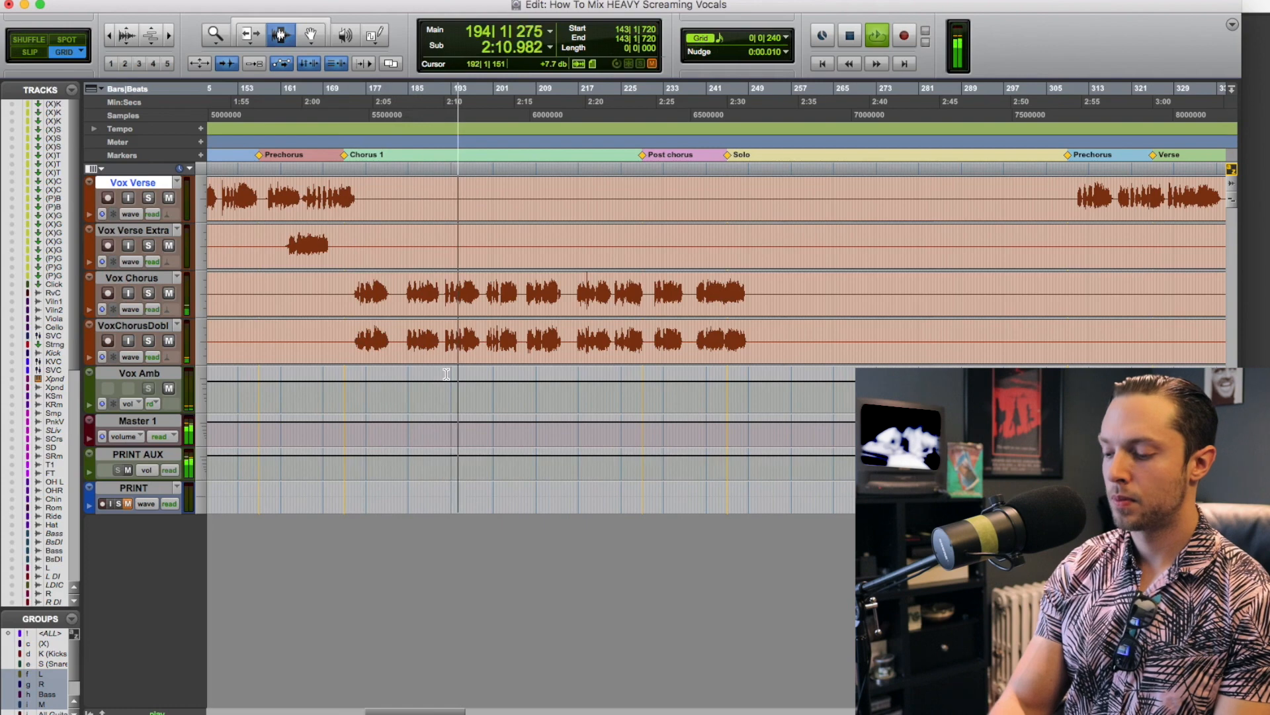
Check the vocal channels' fader levels and meters in the mixer while Chorus 1 plays
key("super+equal")
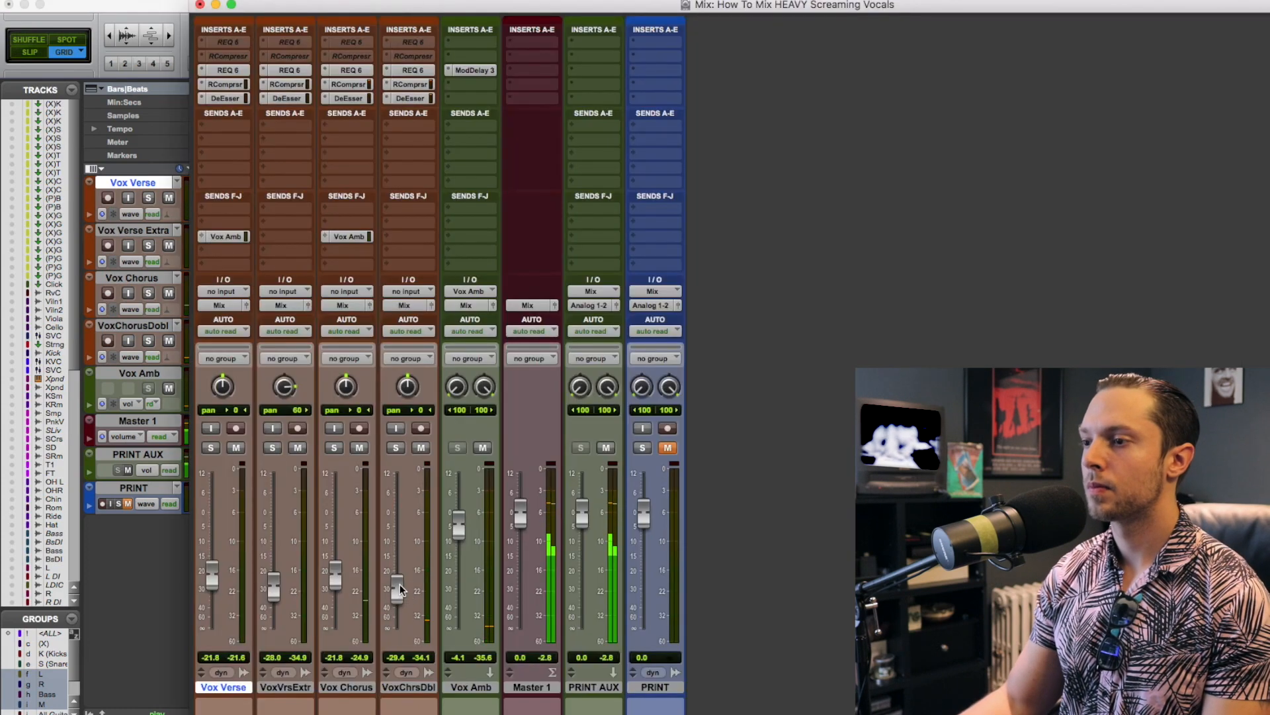
key("super+equal")
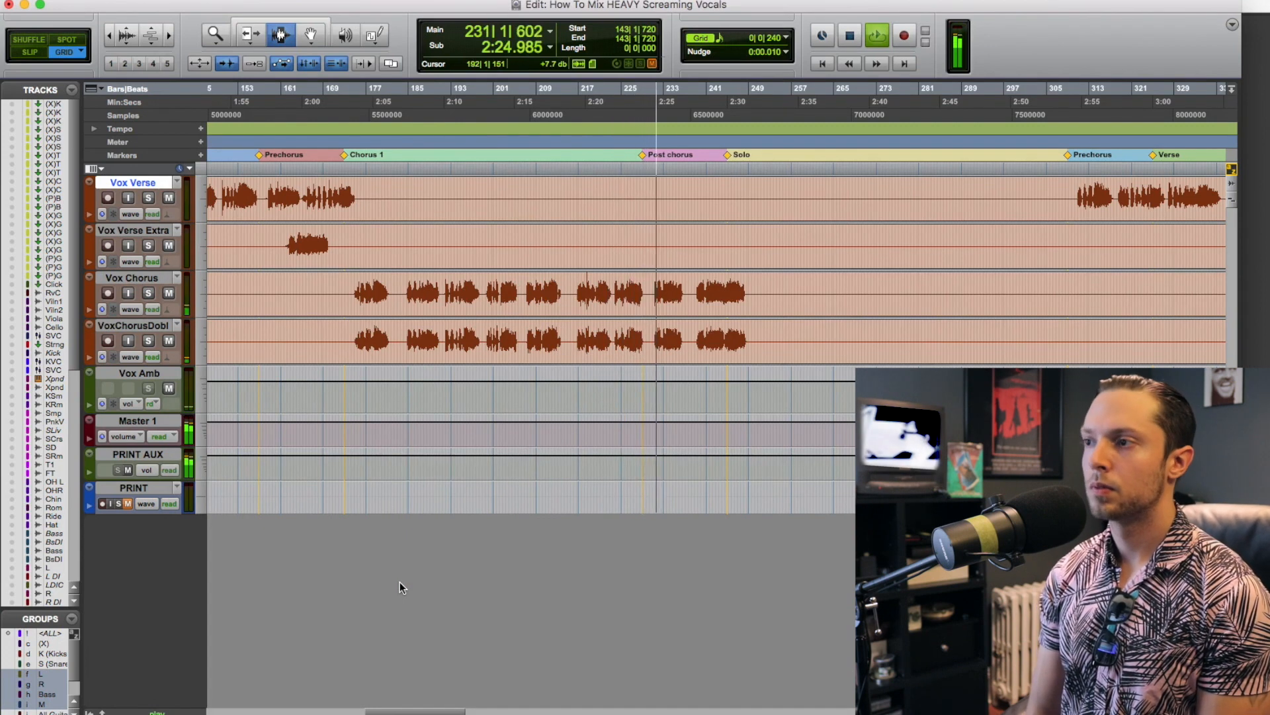
Place the edit cursor at bar 237 on Vox Chorus, listen closely to the Post chorus vocals, and stop playback
scroll(589, 377, "right", 2)
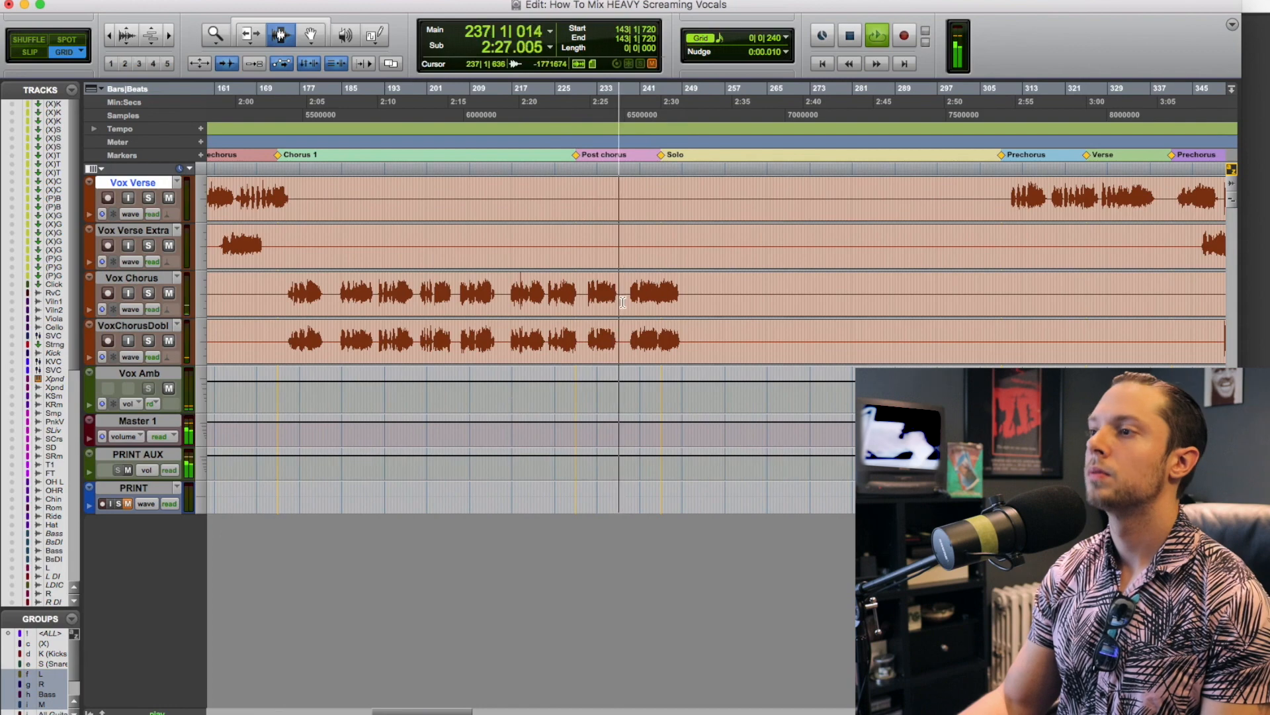
left_click(624, 301)
key("r")
key("t")
key("t")
scroll(596, 308, "right", 3)
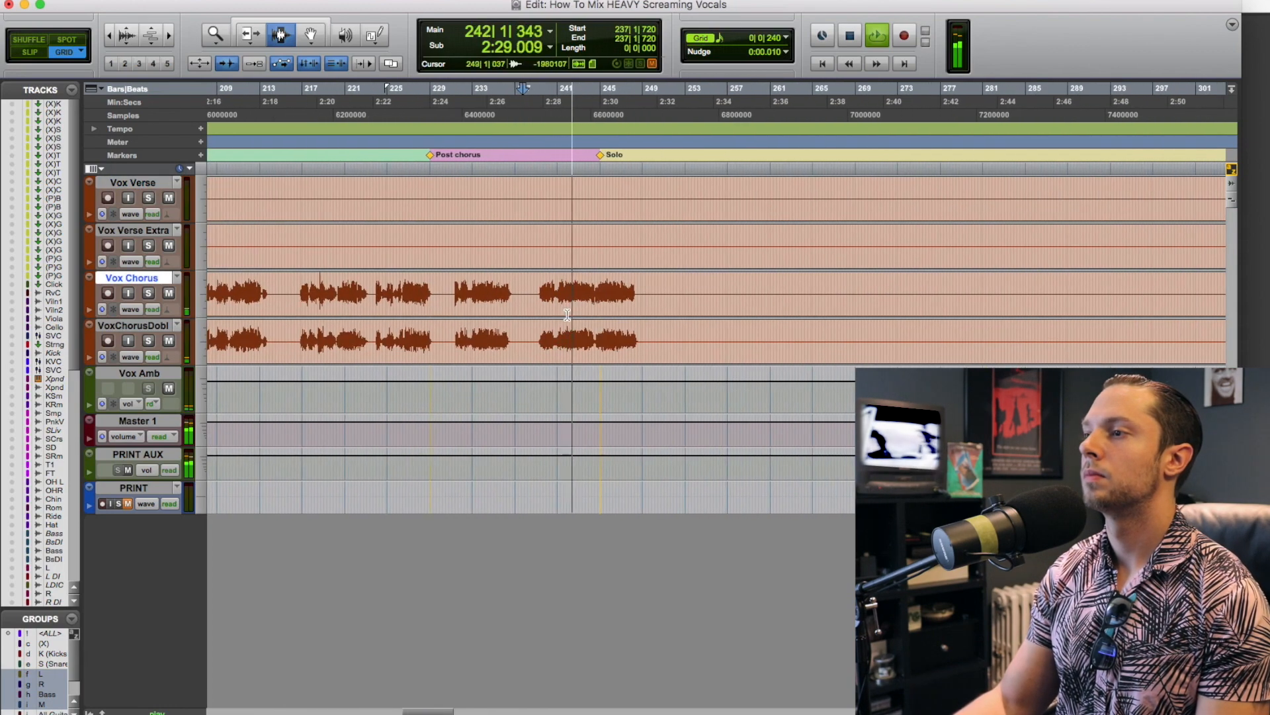
key("space")
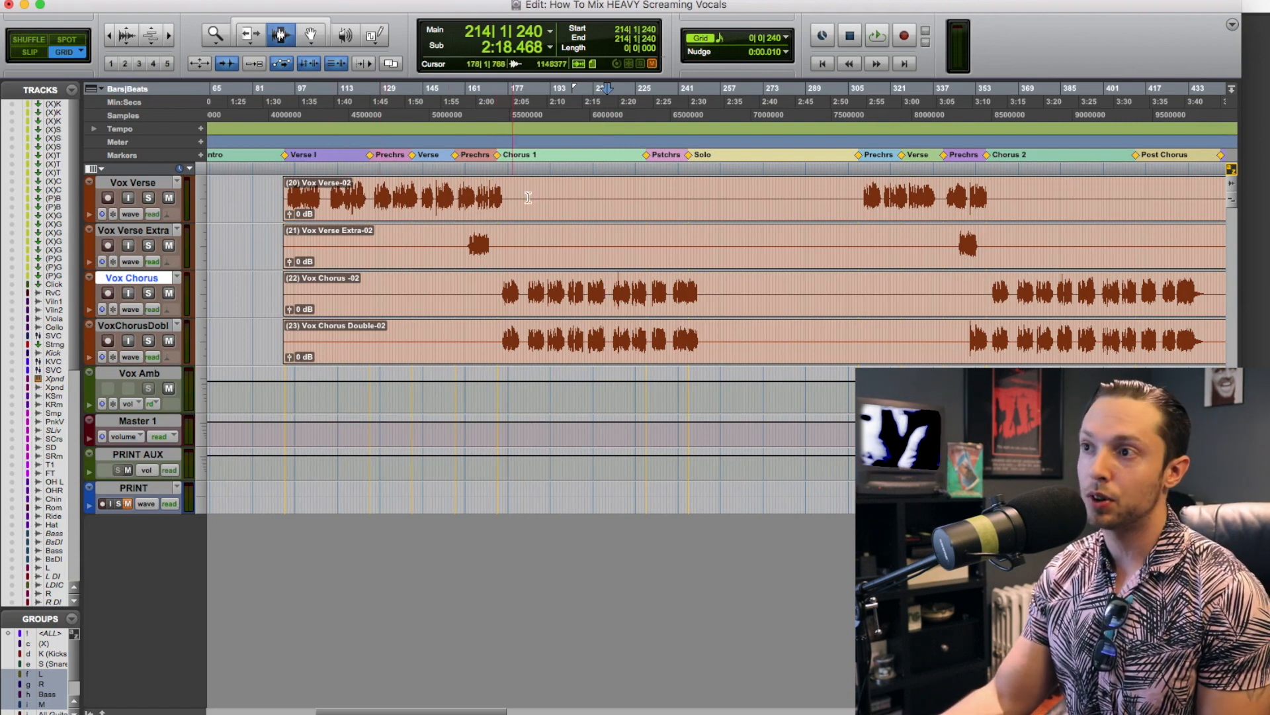
Highlight the Vox Verse Extra phrase before Chorus 1, and the passage from bar 172 to 252 on Vox Chorus and Vox Chorus Double
left_click_drag(465, 241, 503, 246)
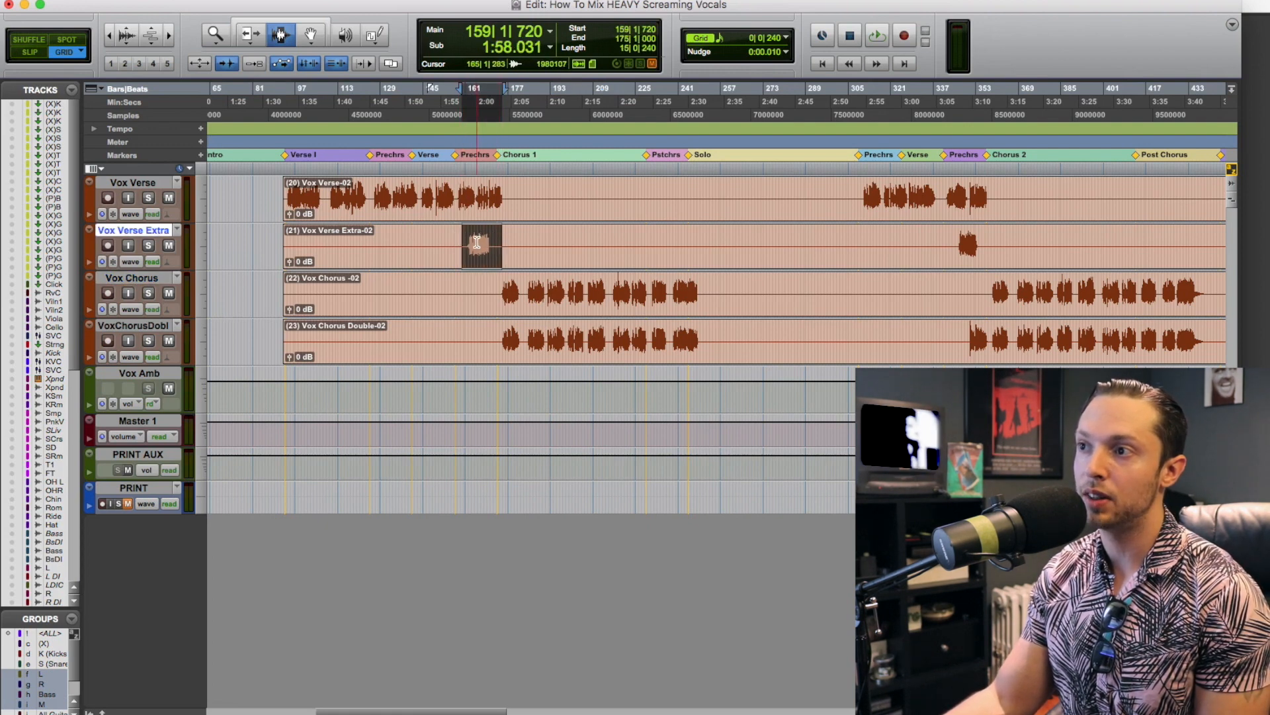
left_click_drag(503, 278, 708, 350)
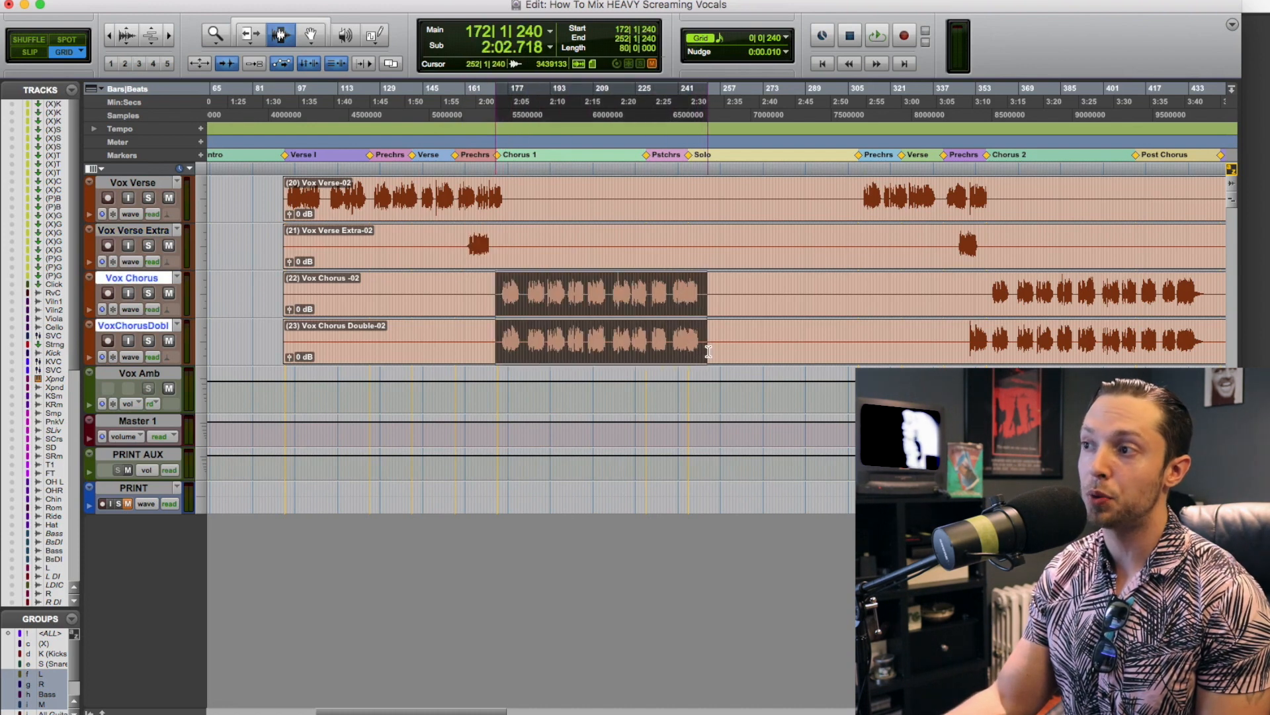